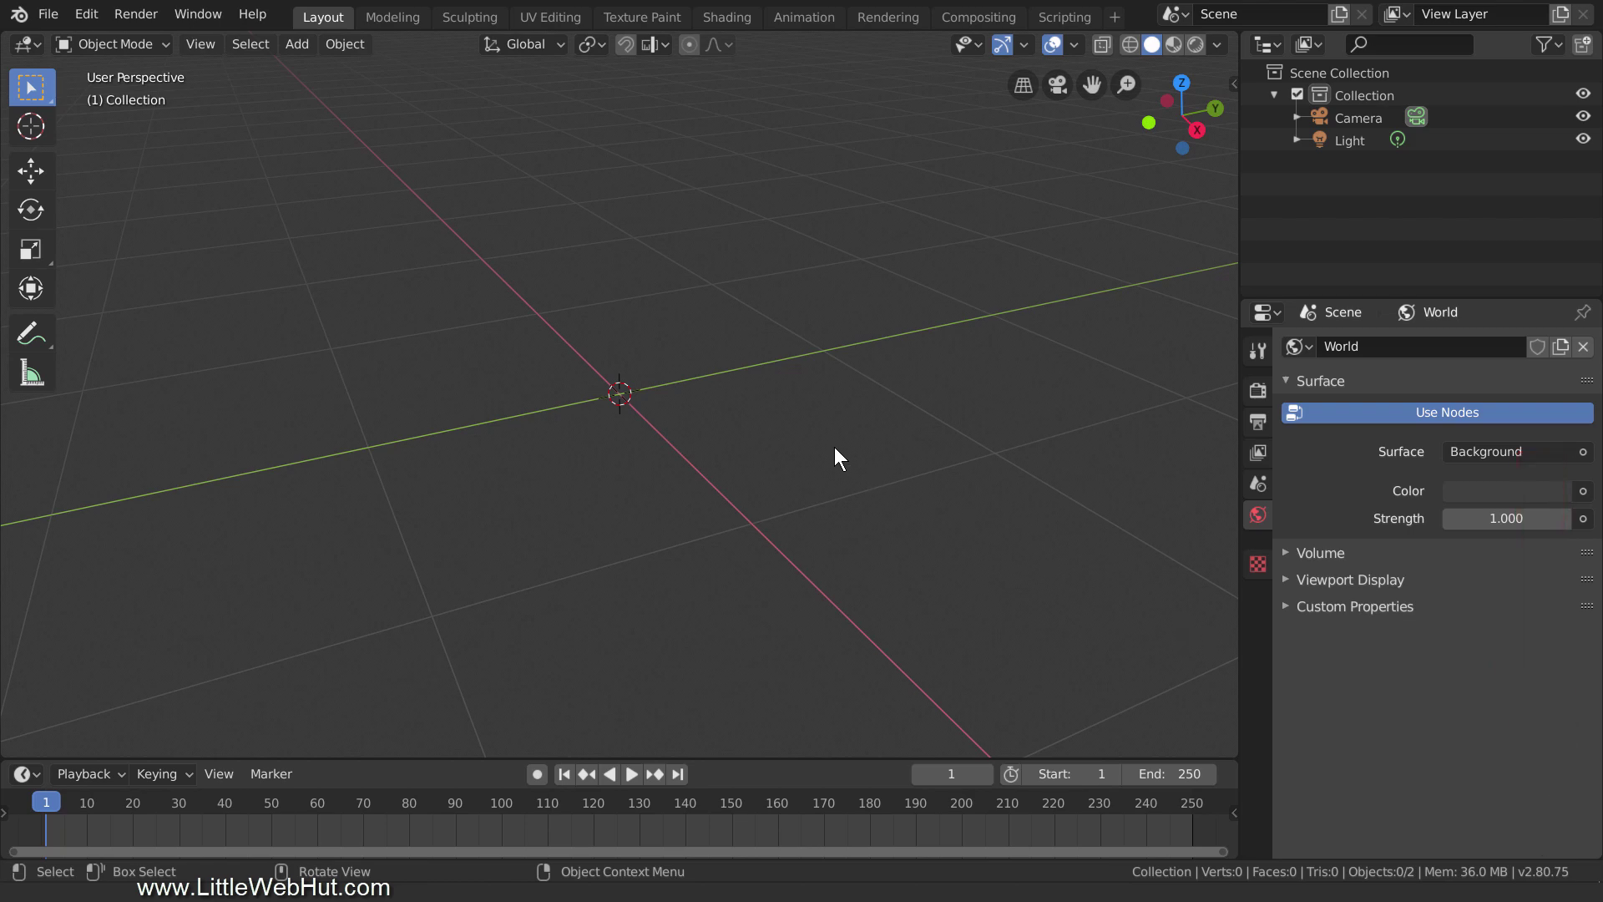
Step: Add a mesh plane at the origin
key("shift+a")
mouse_move(832, 446)
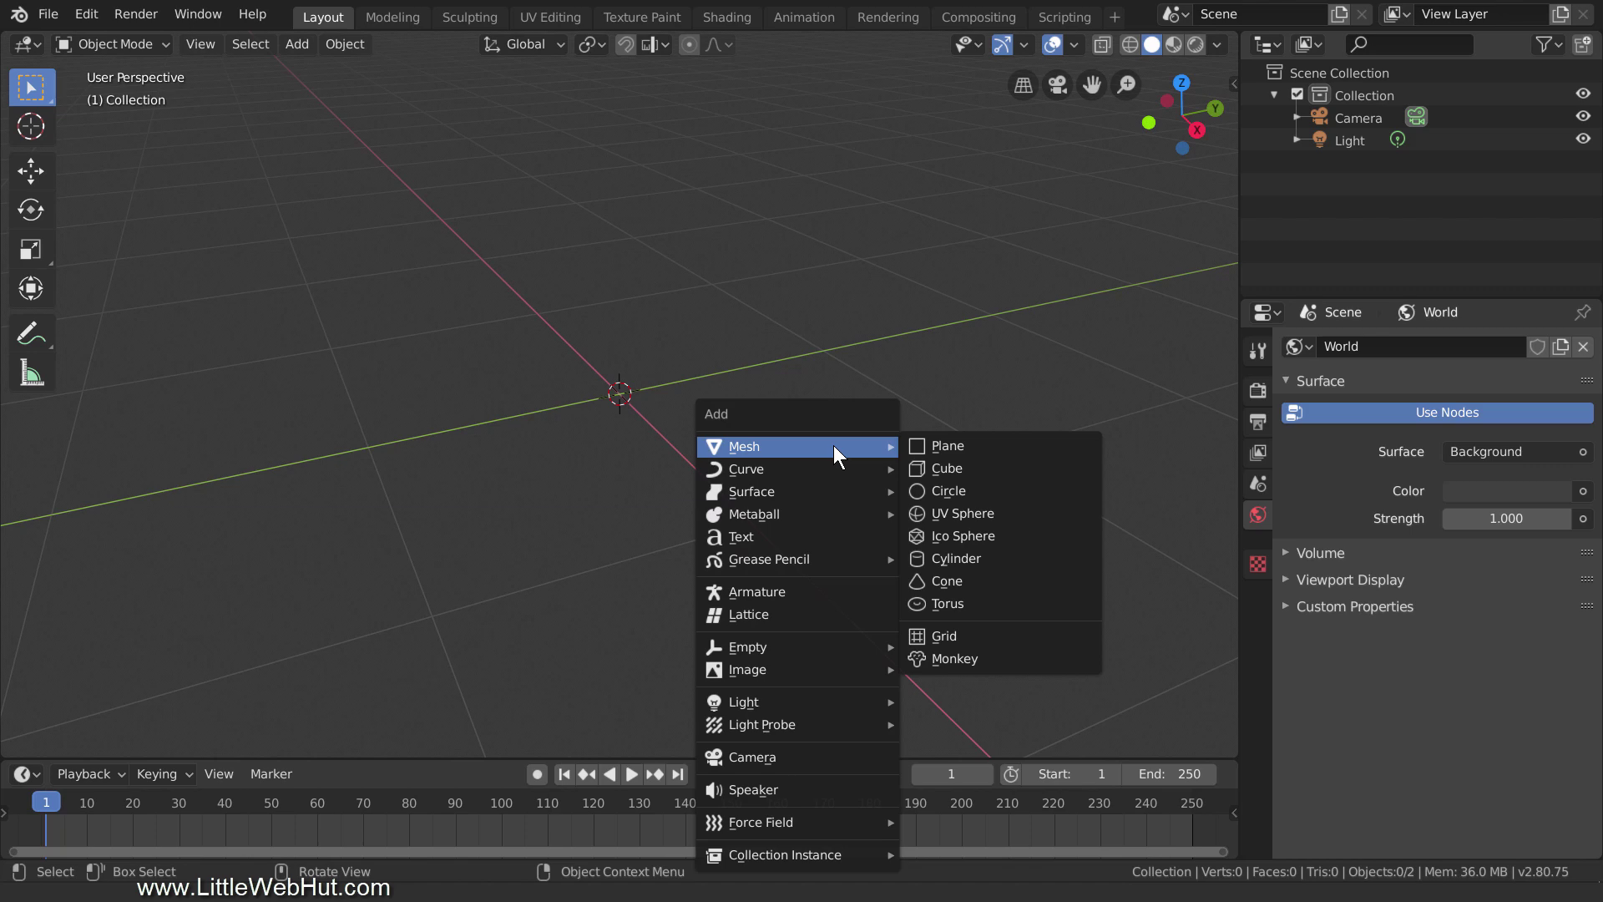
left_click(977, 444)
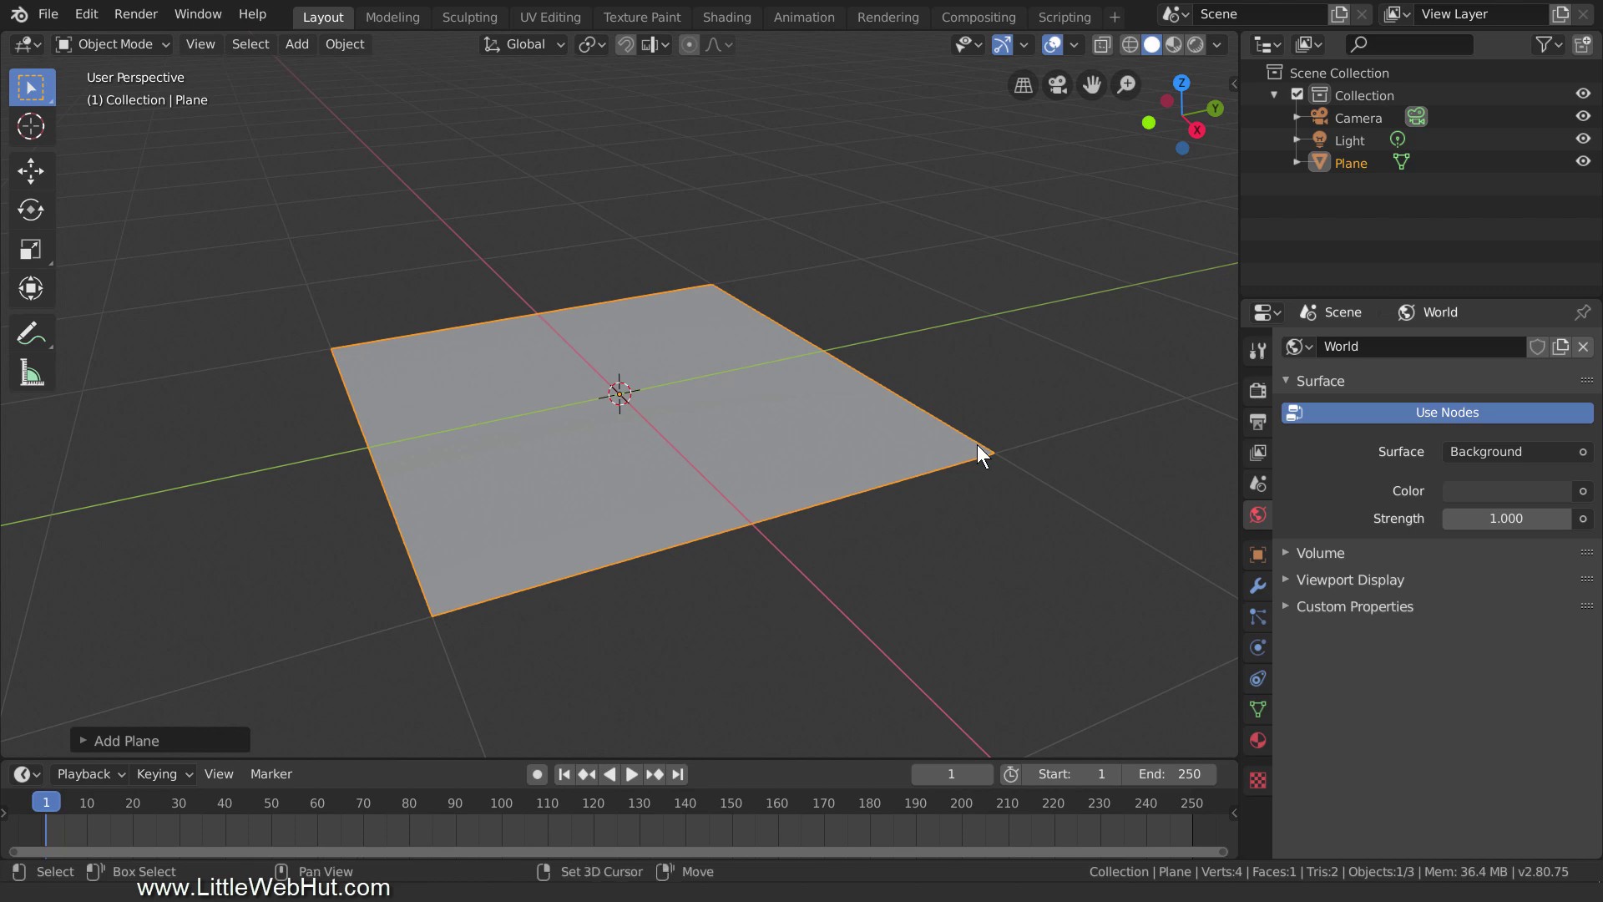
Step: Duplicate the plane and move the copy 1 m straight up along Z
key("shift+d")
key("z")
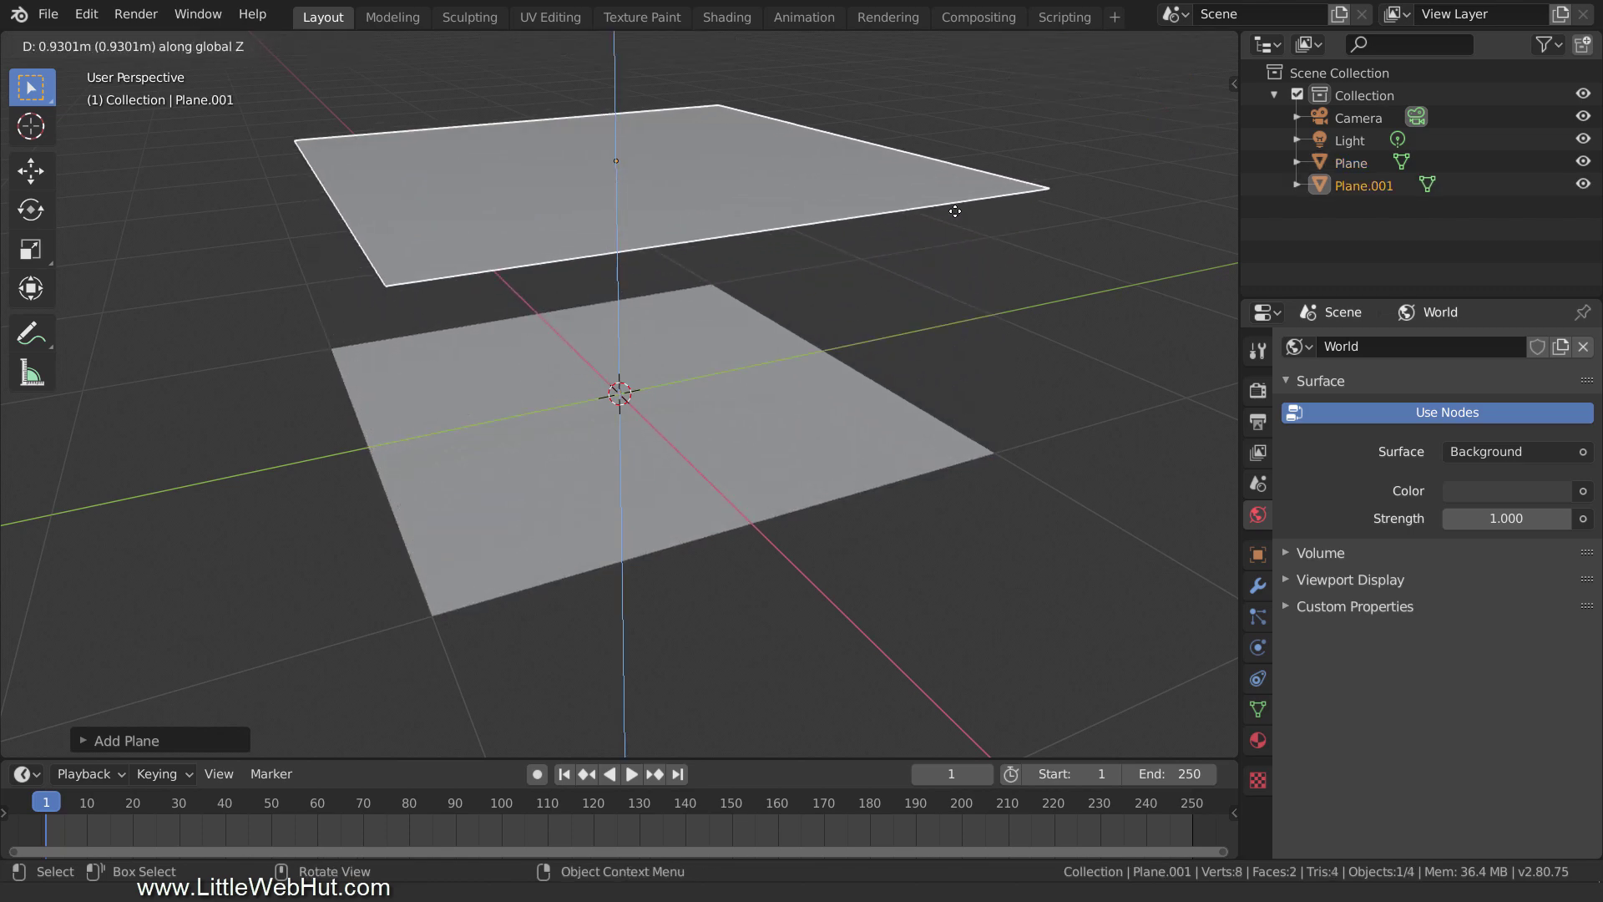
type("1")
key("Return")
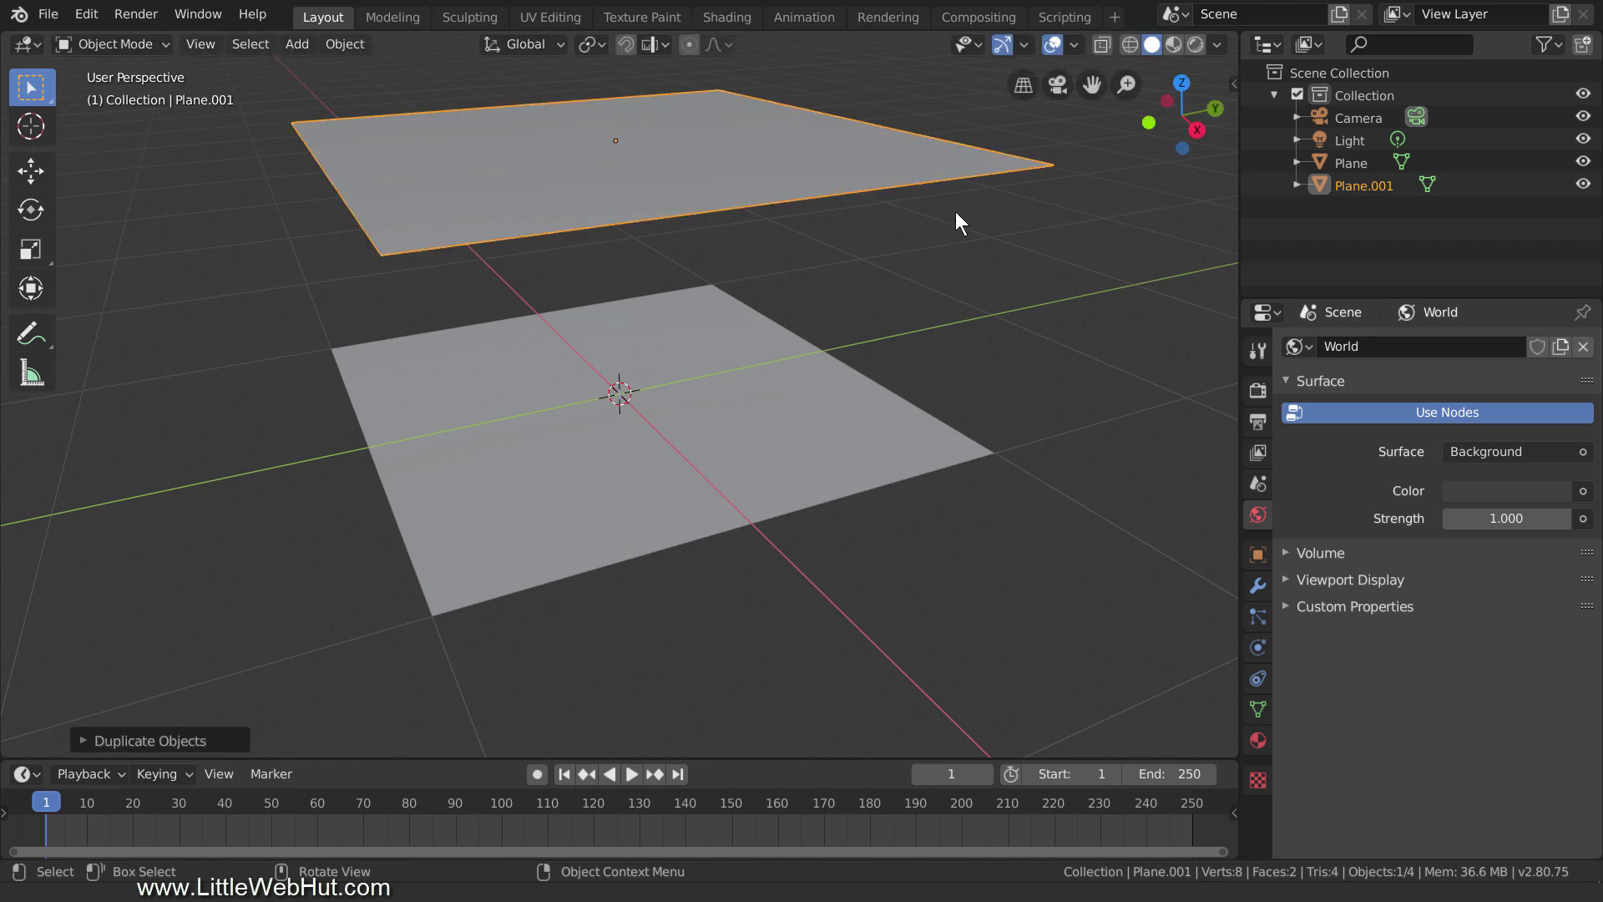
Step: Add a ParticleSettings emitter particle system to Plane.001
left_click(1257, 616)
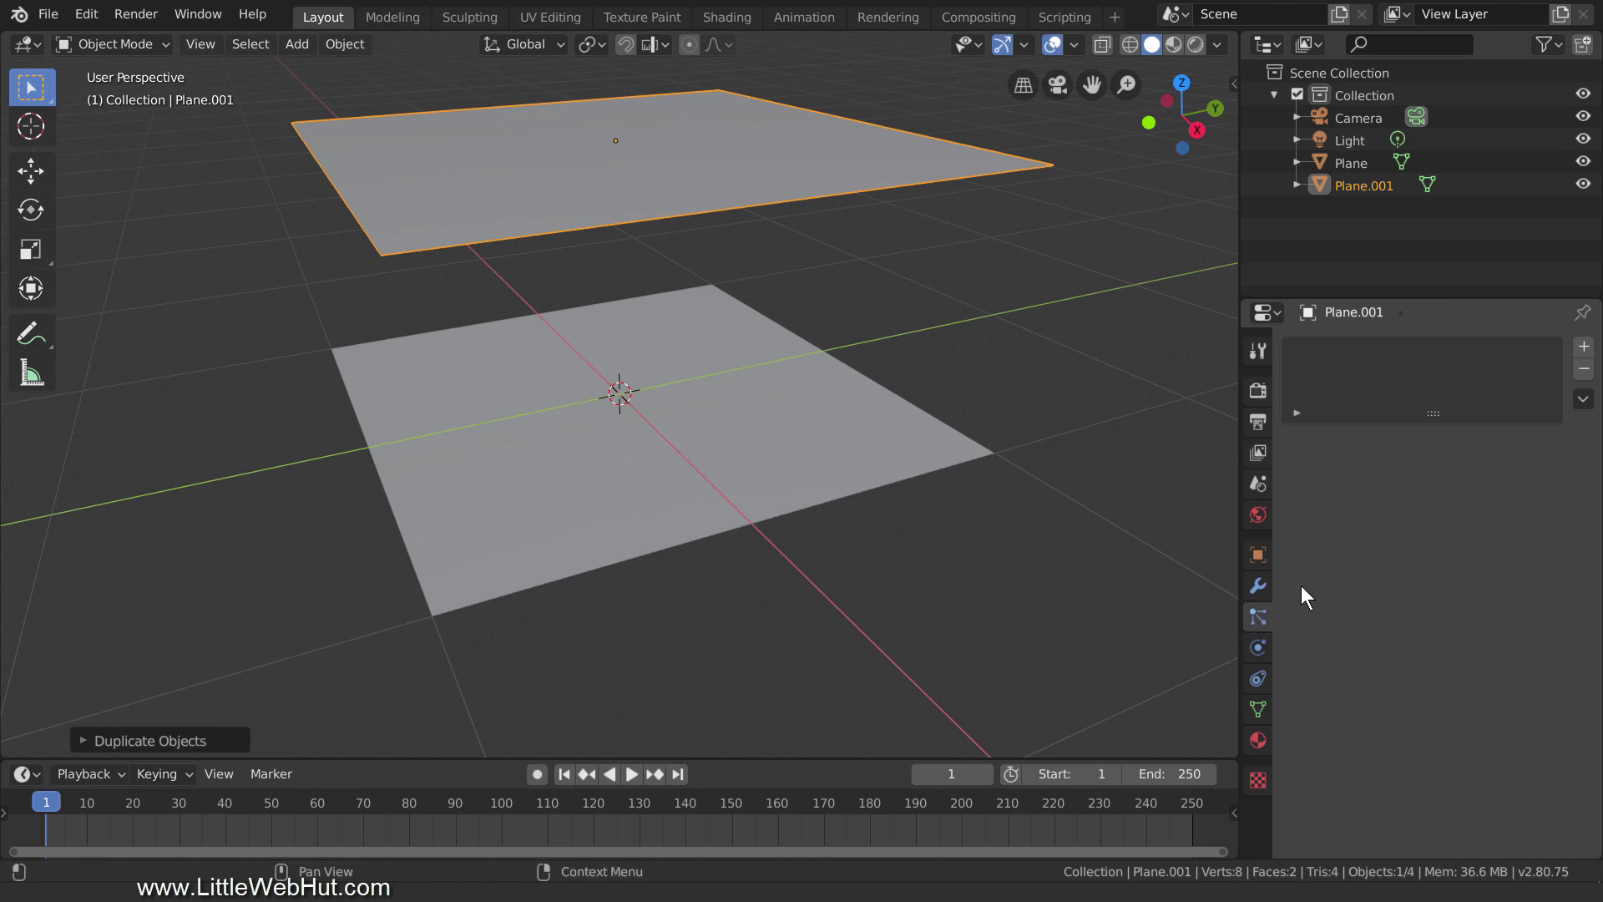
left_click(1584, 349)
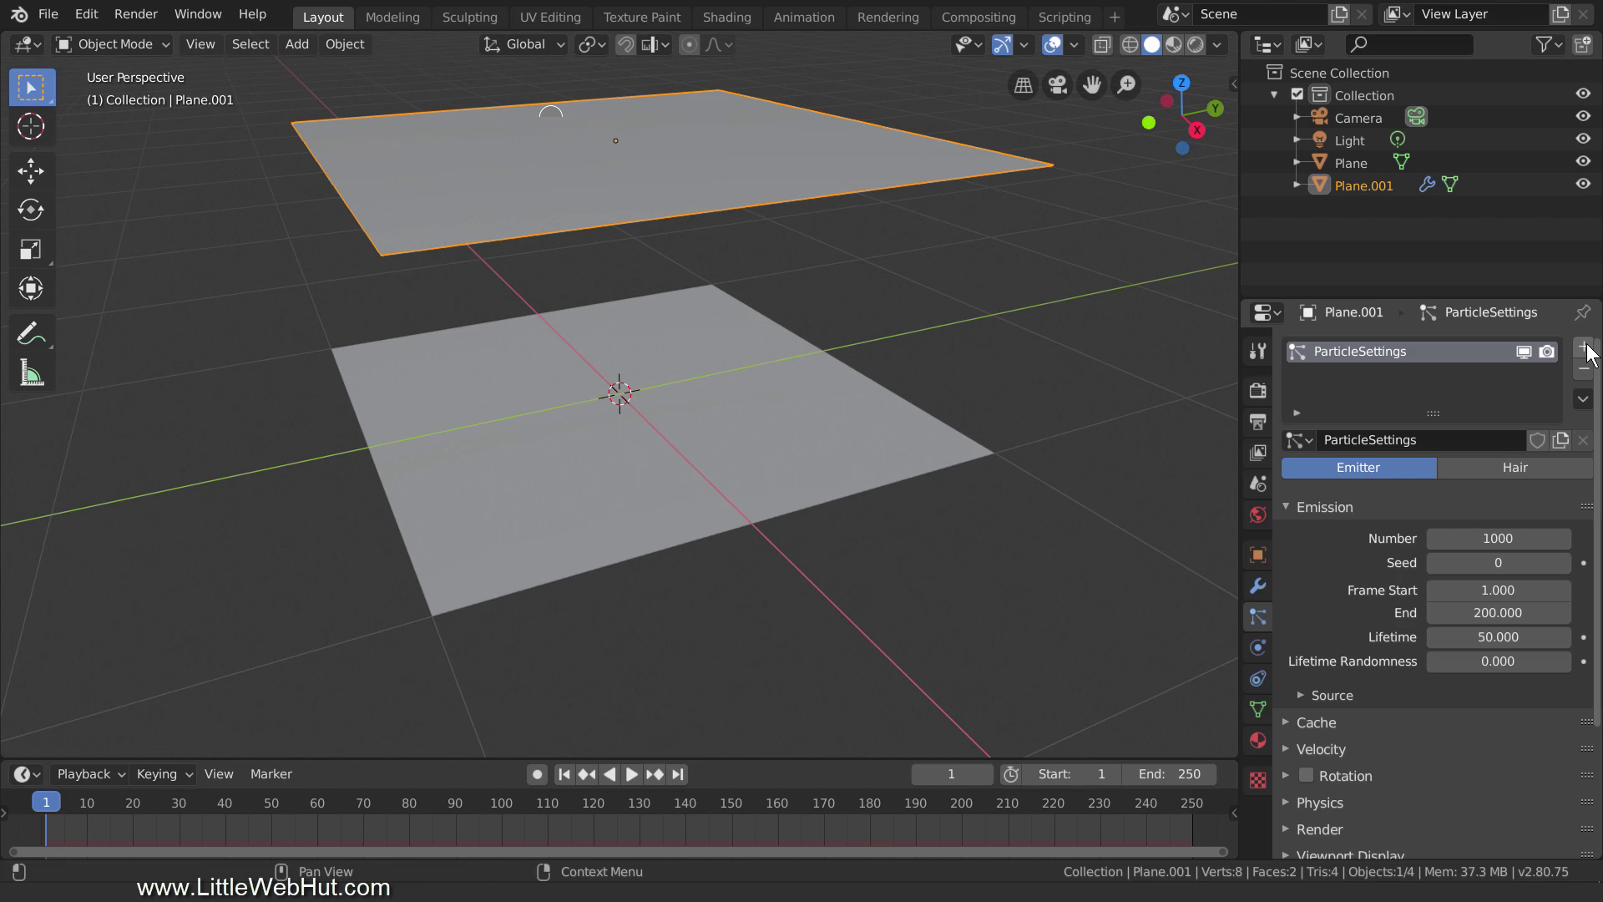
Step: Enable Dynamic Paint on Plane.001 and add it as a Brush
left_click(1257, 648)
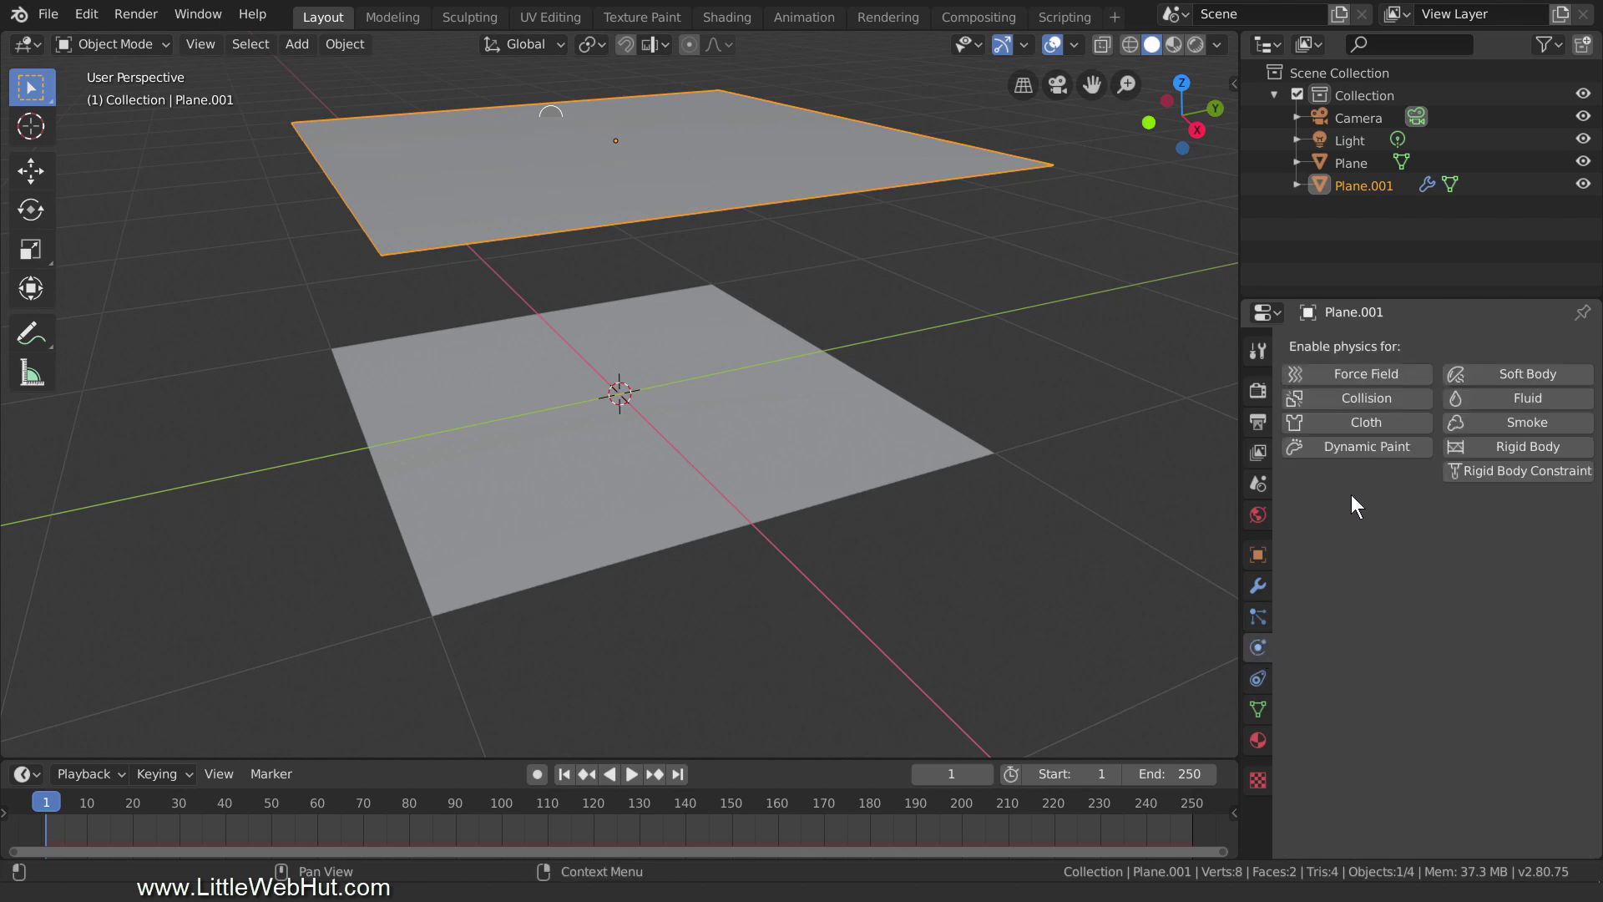
left_click(1390, 443)
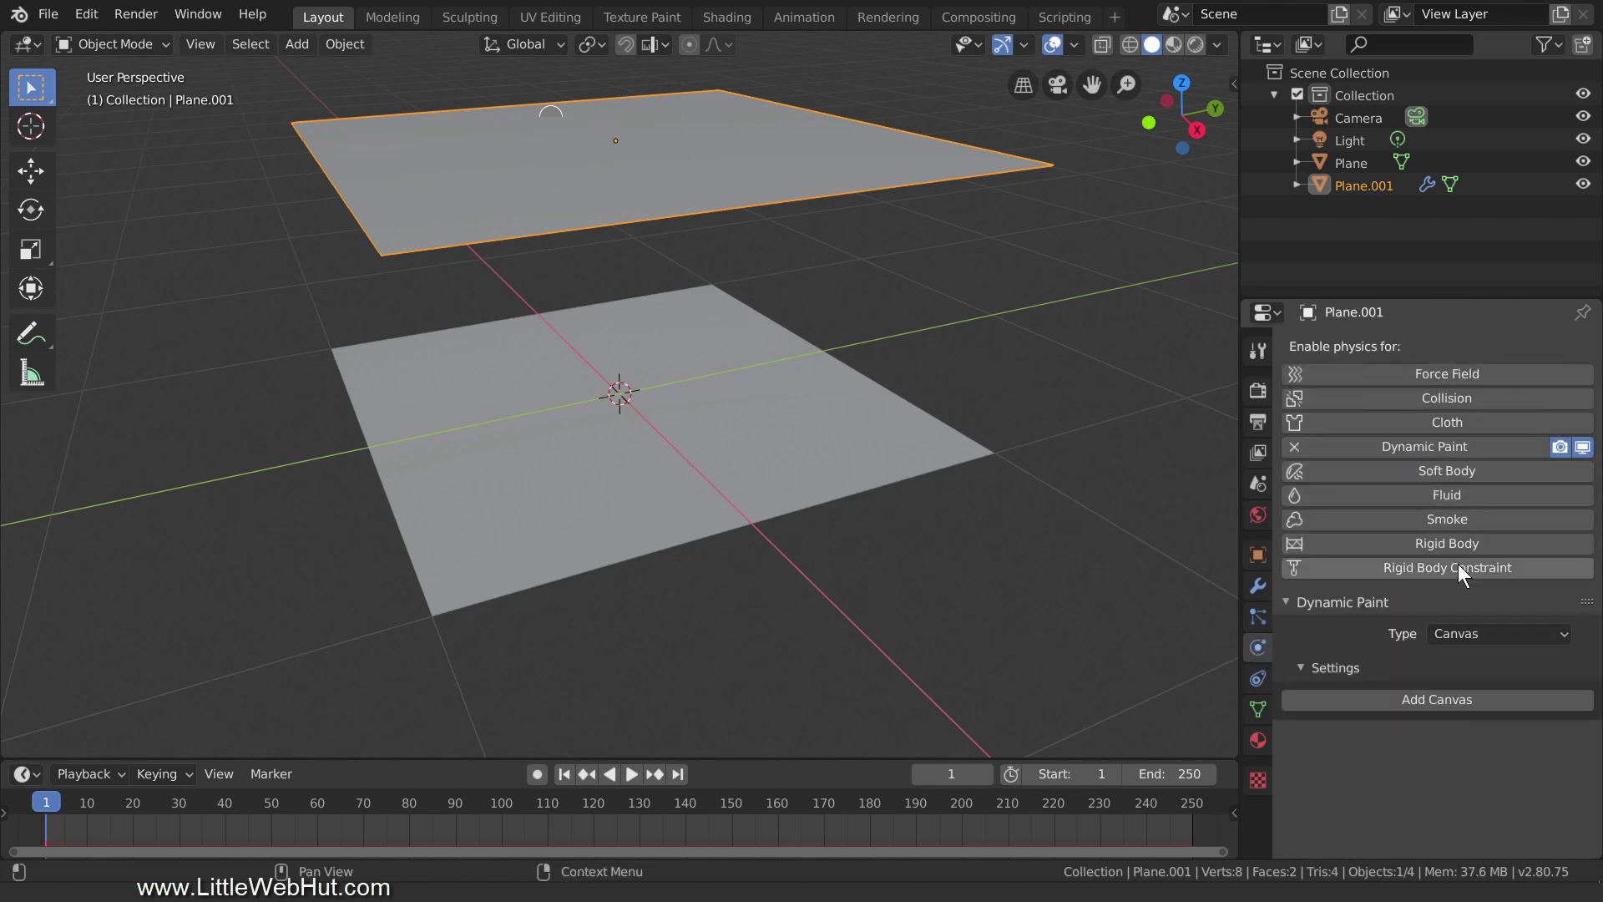
left_click(1485, 632)
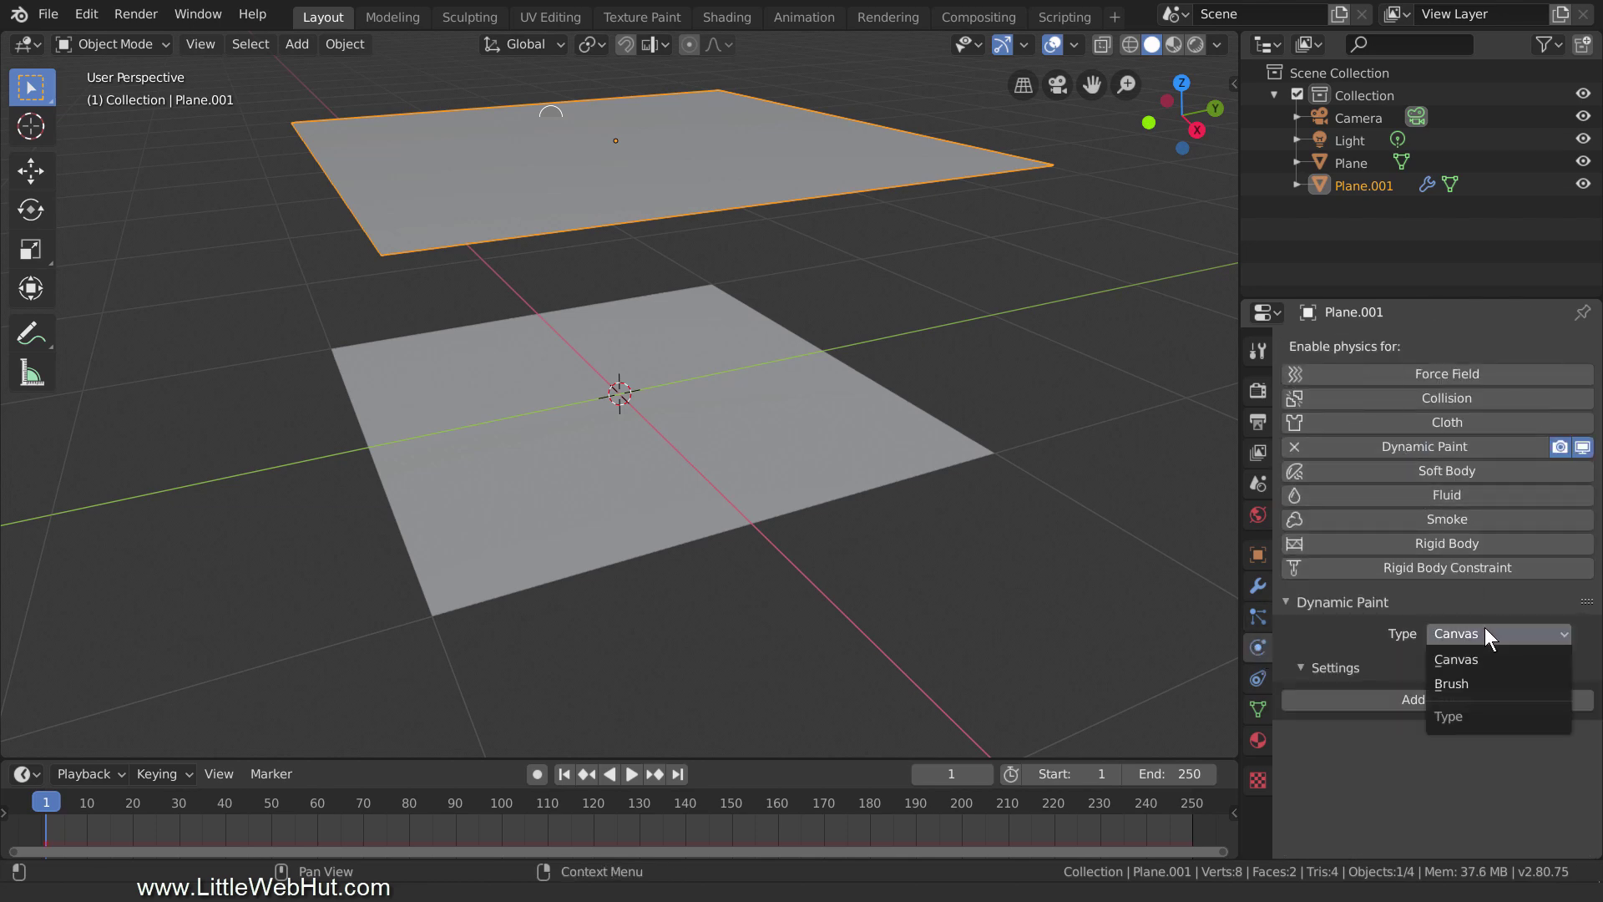
left_click(1486, 683)
left_click(1486, 698)
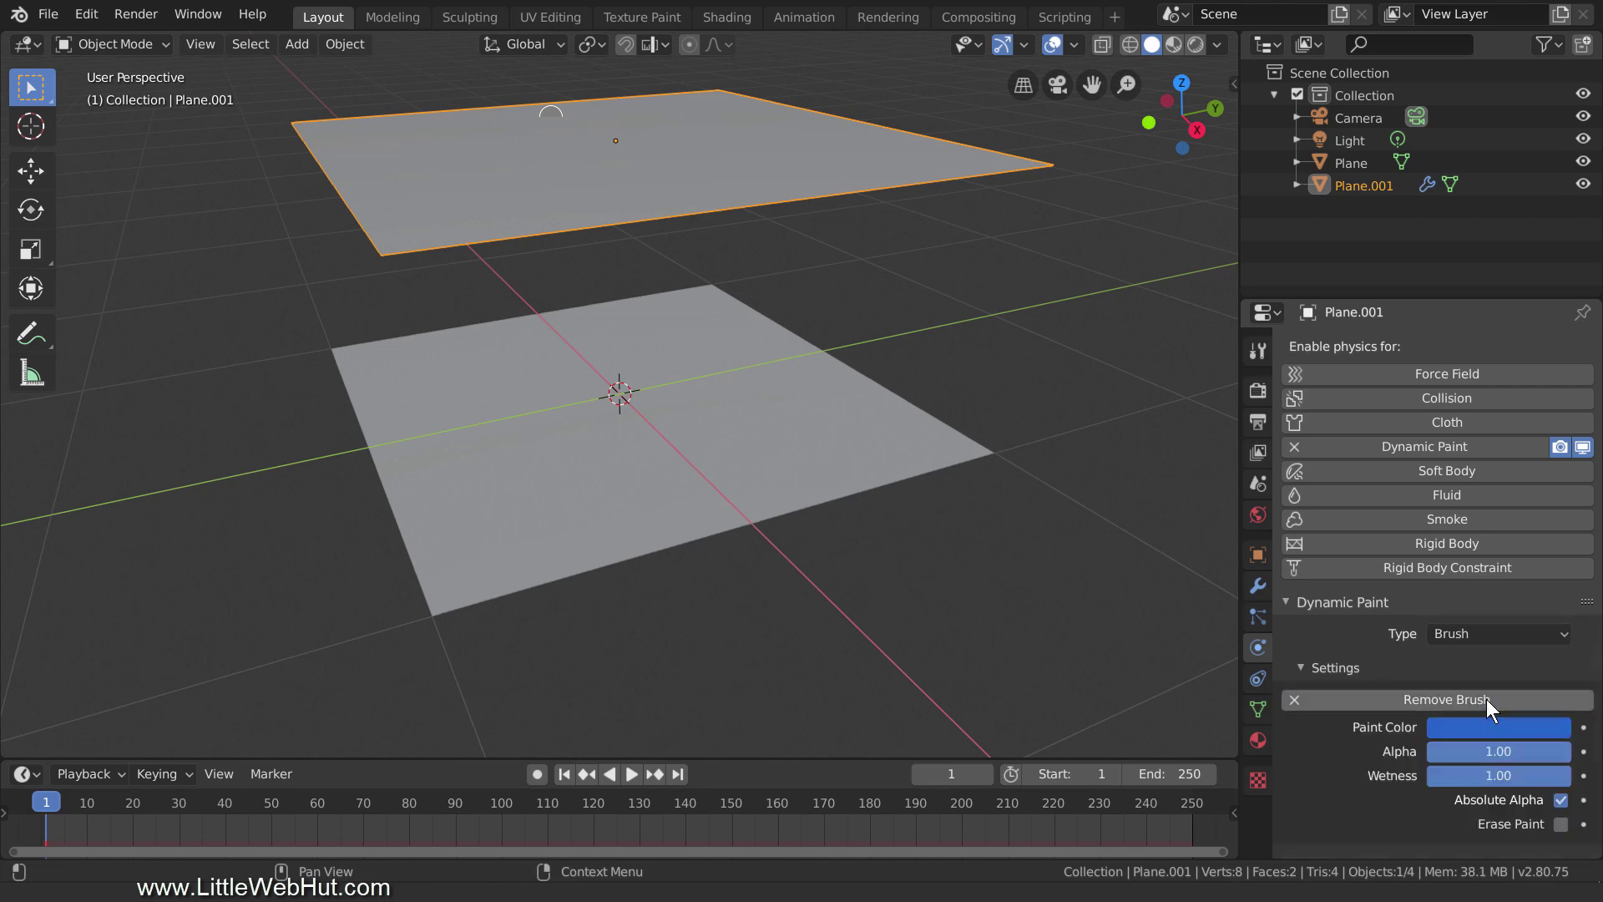
scroll(1485, 699, "down", 3)
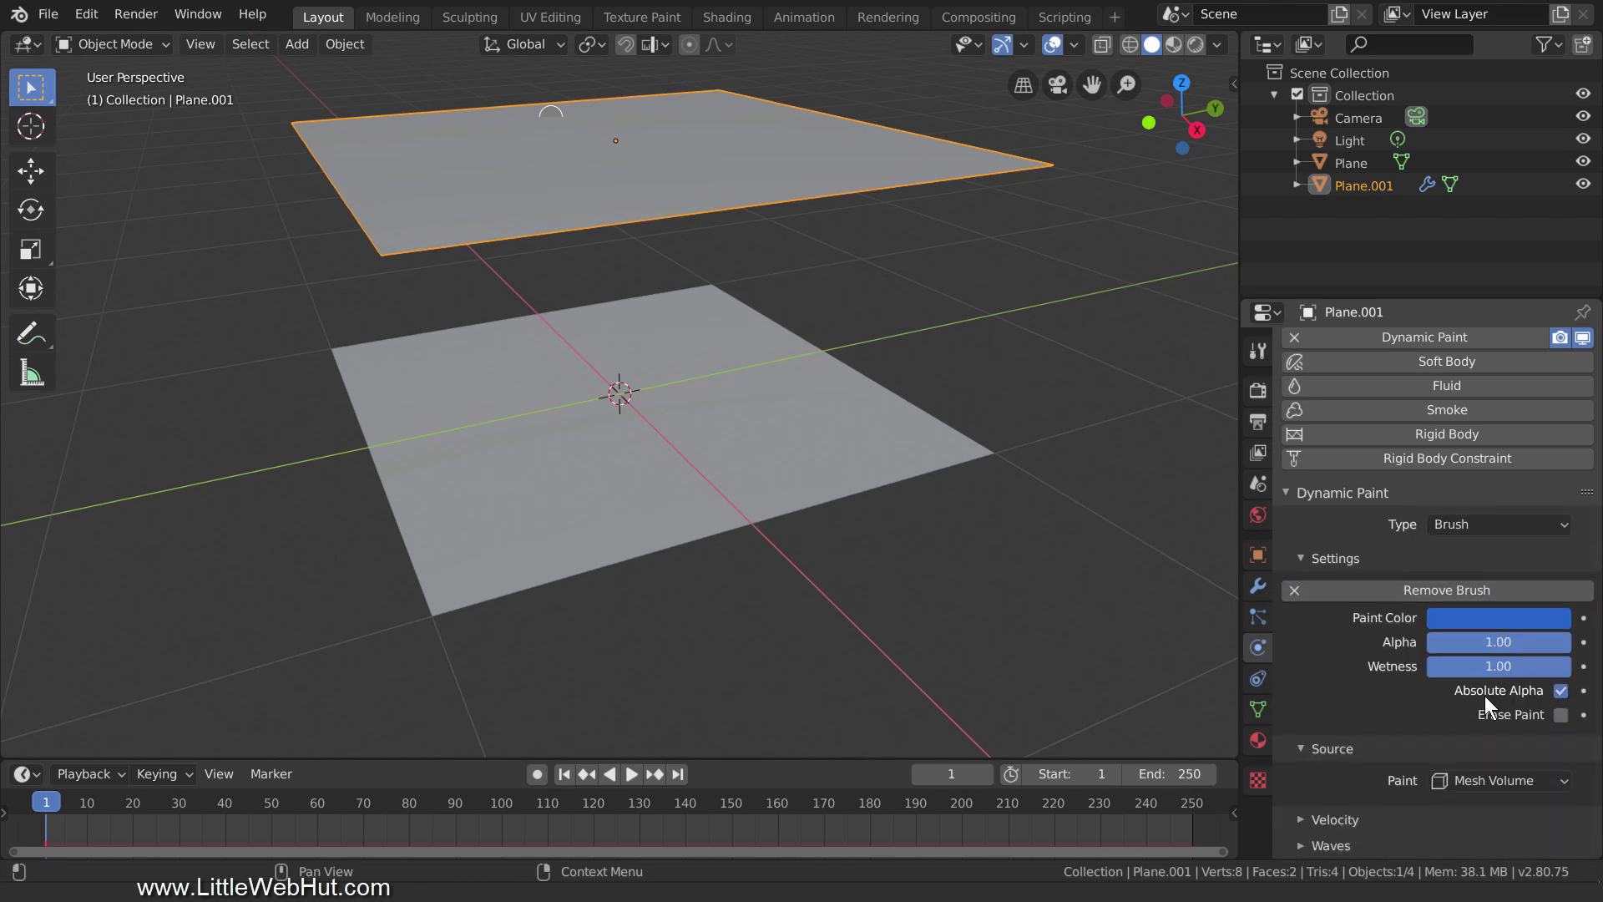
Step: Set the brush to paint from the ParticleSettings particle system with solid radius 0.05
left_click(1527, 779)
left_click(1495, 755)
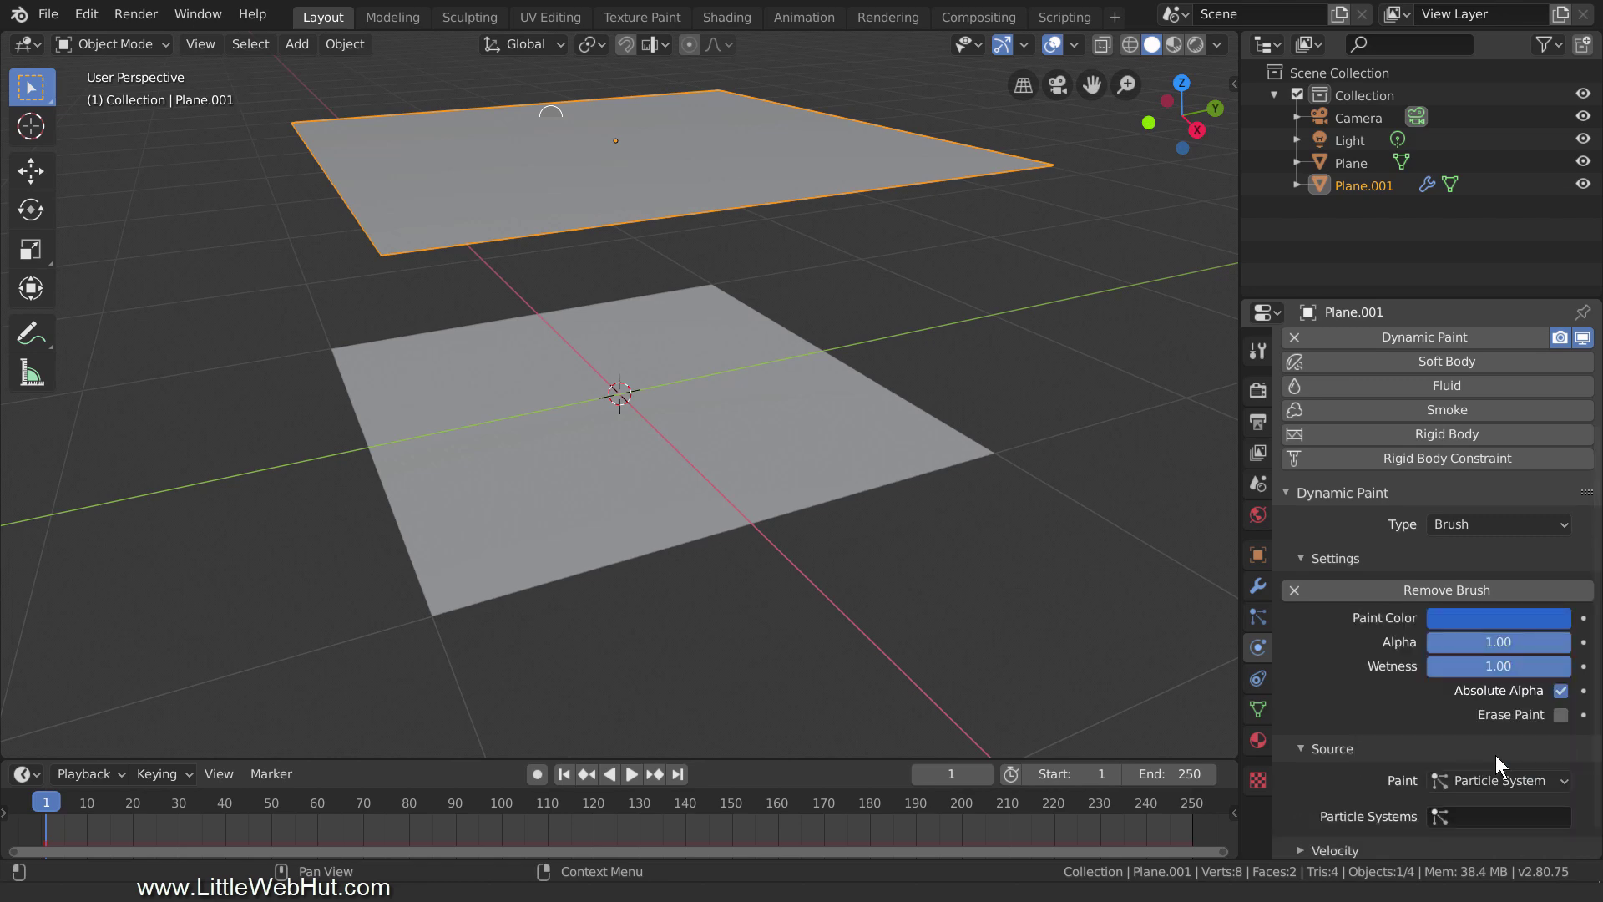
left_click(1500, 817)
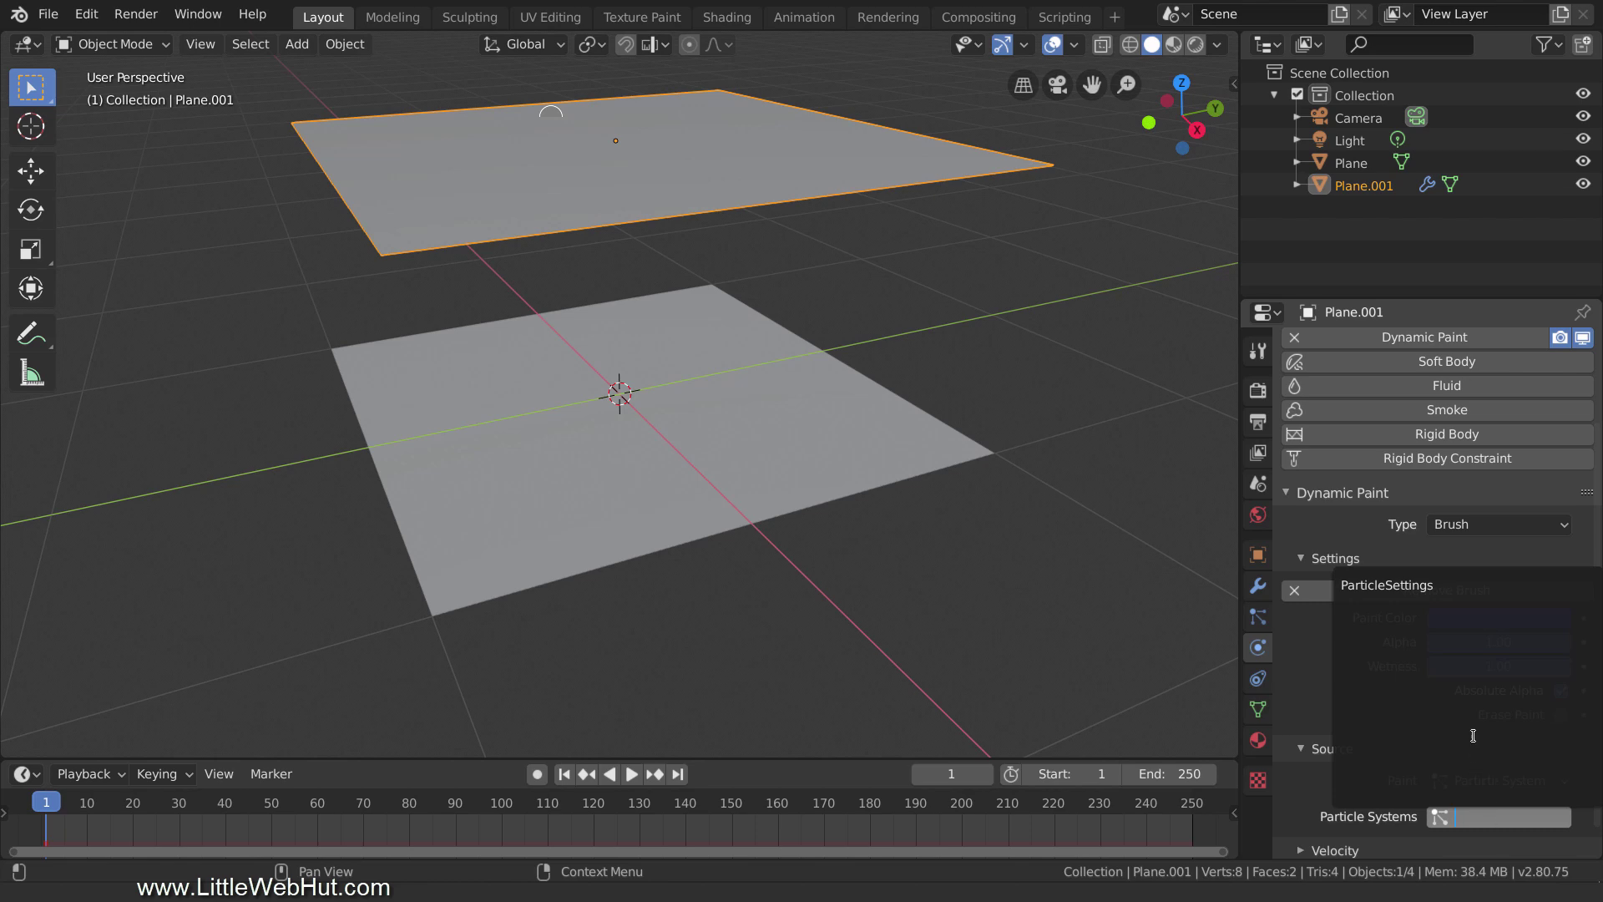
left_click(1455, 587)
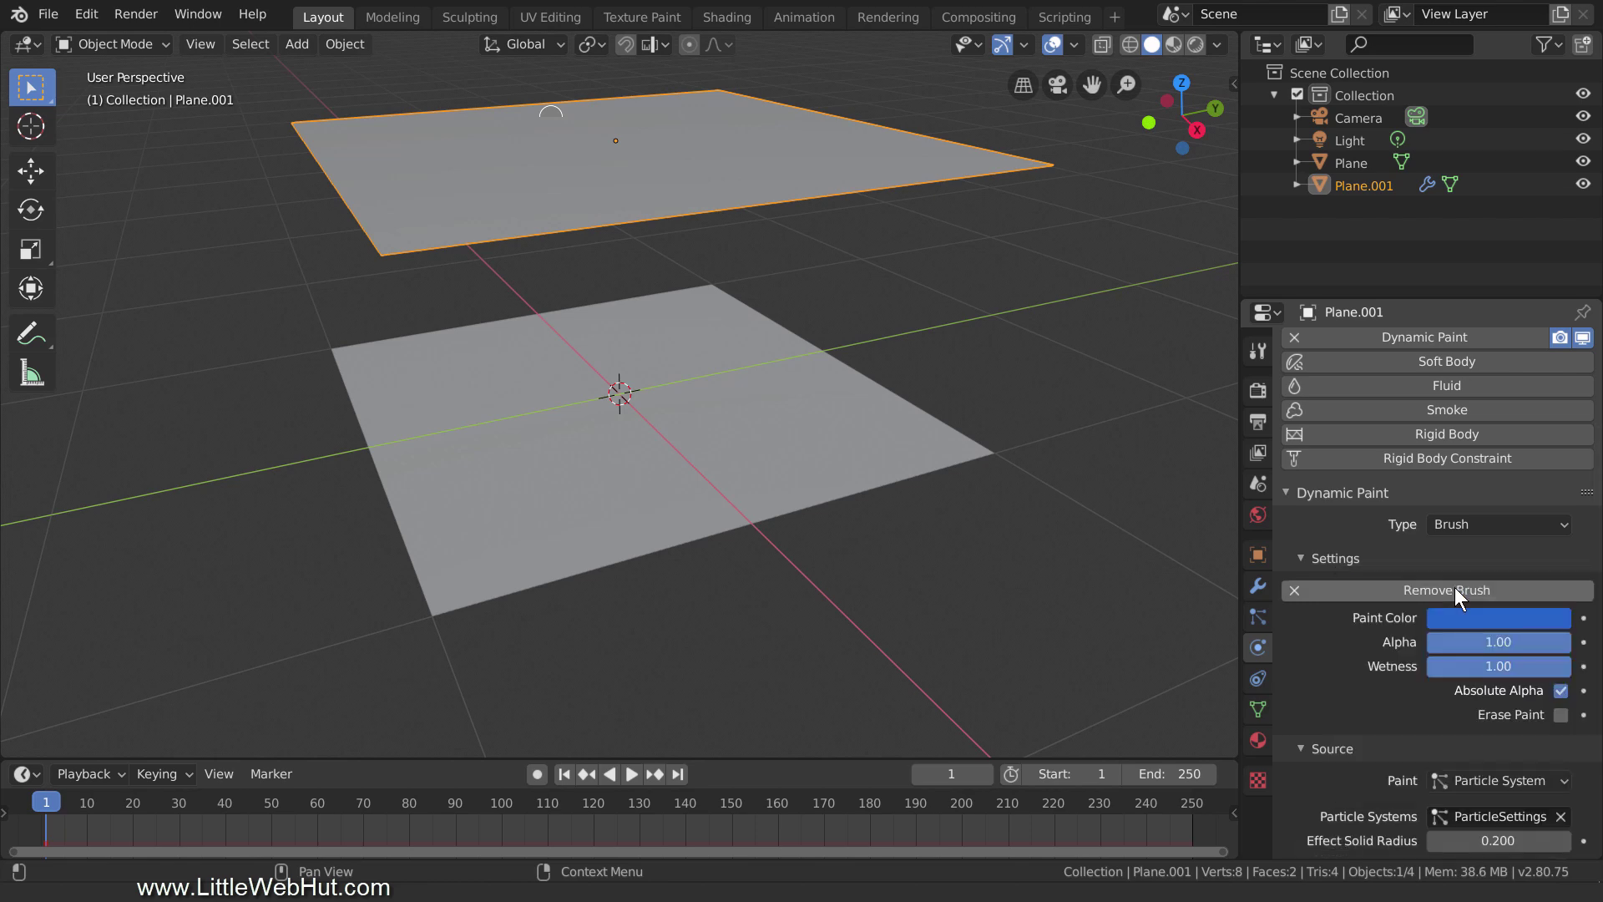
left_click(1498, 840)
type("0.05")
key("Return")
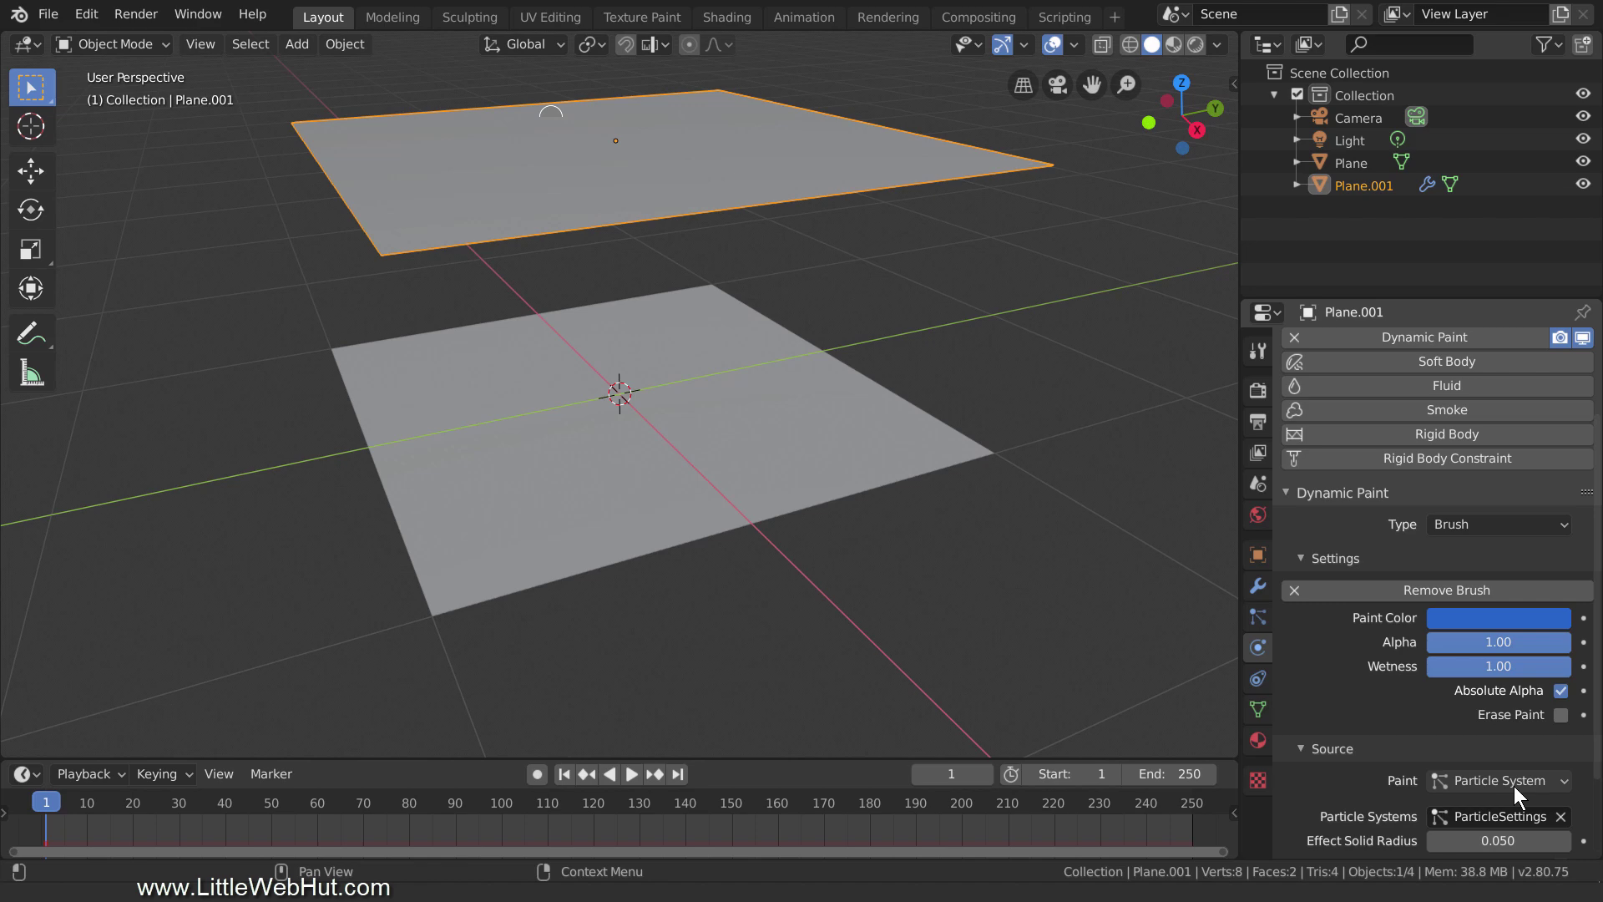
Step: Add a Subdivision Surface modifier to the lower plane
left_click(849, 430)
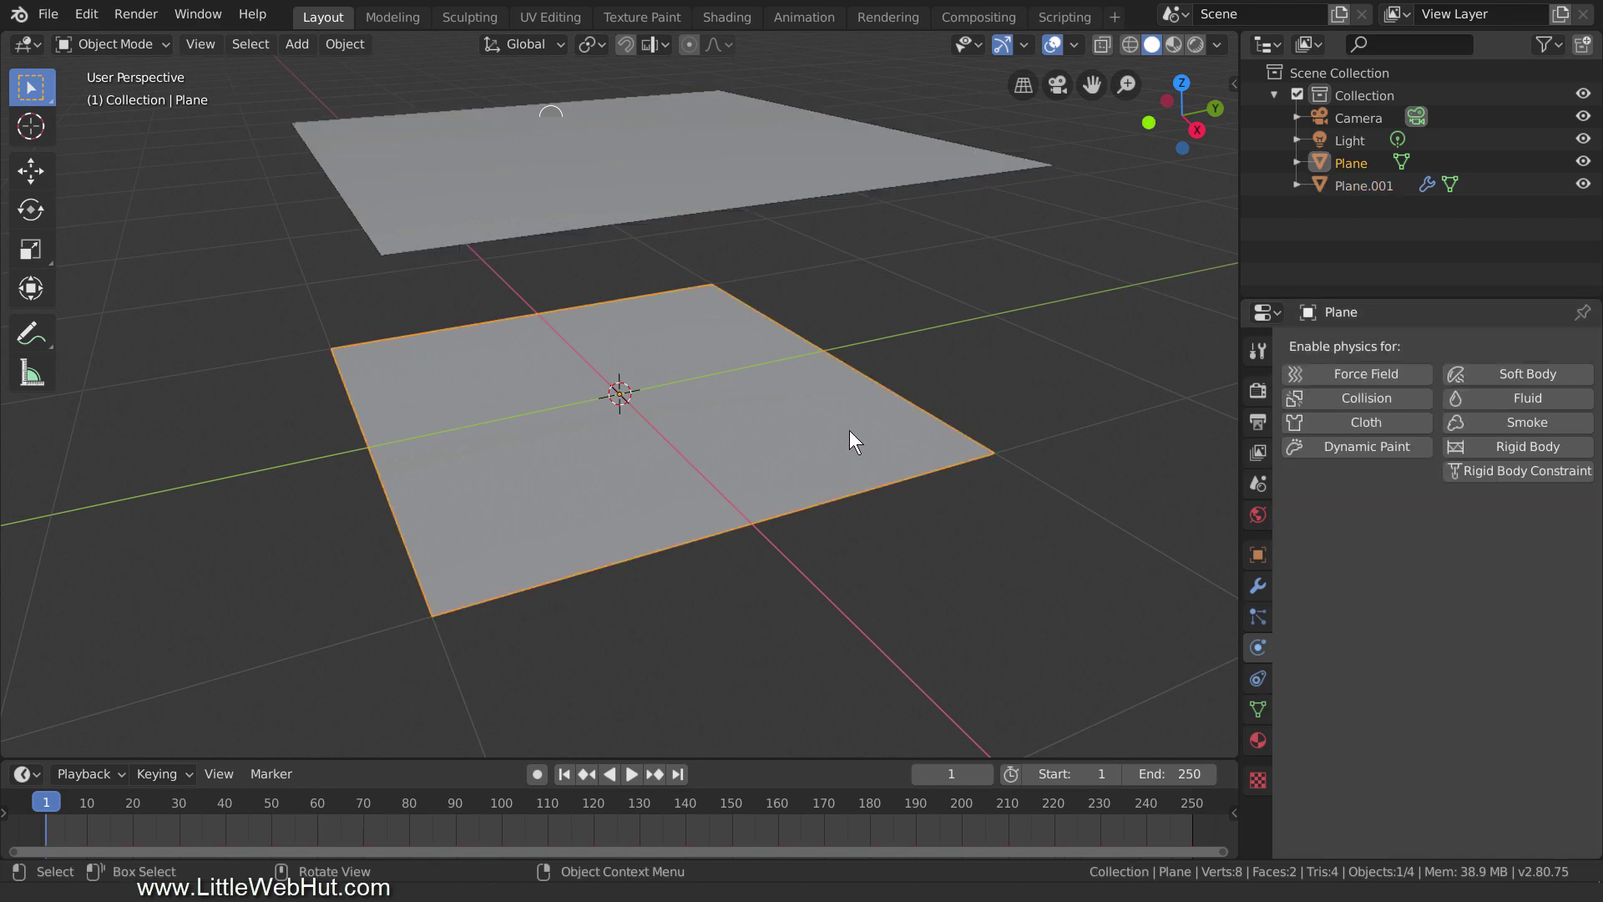
left_click(1256, 584)
left_click(1394, 349)
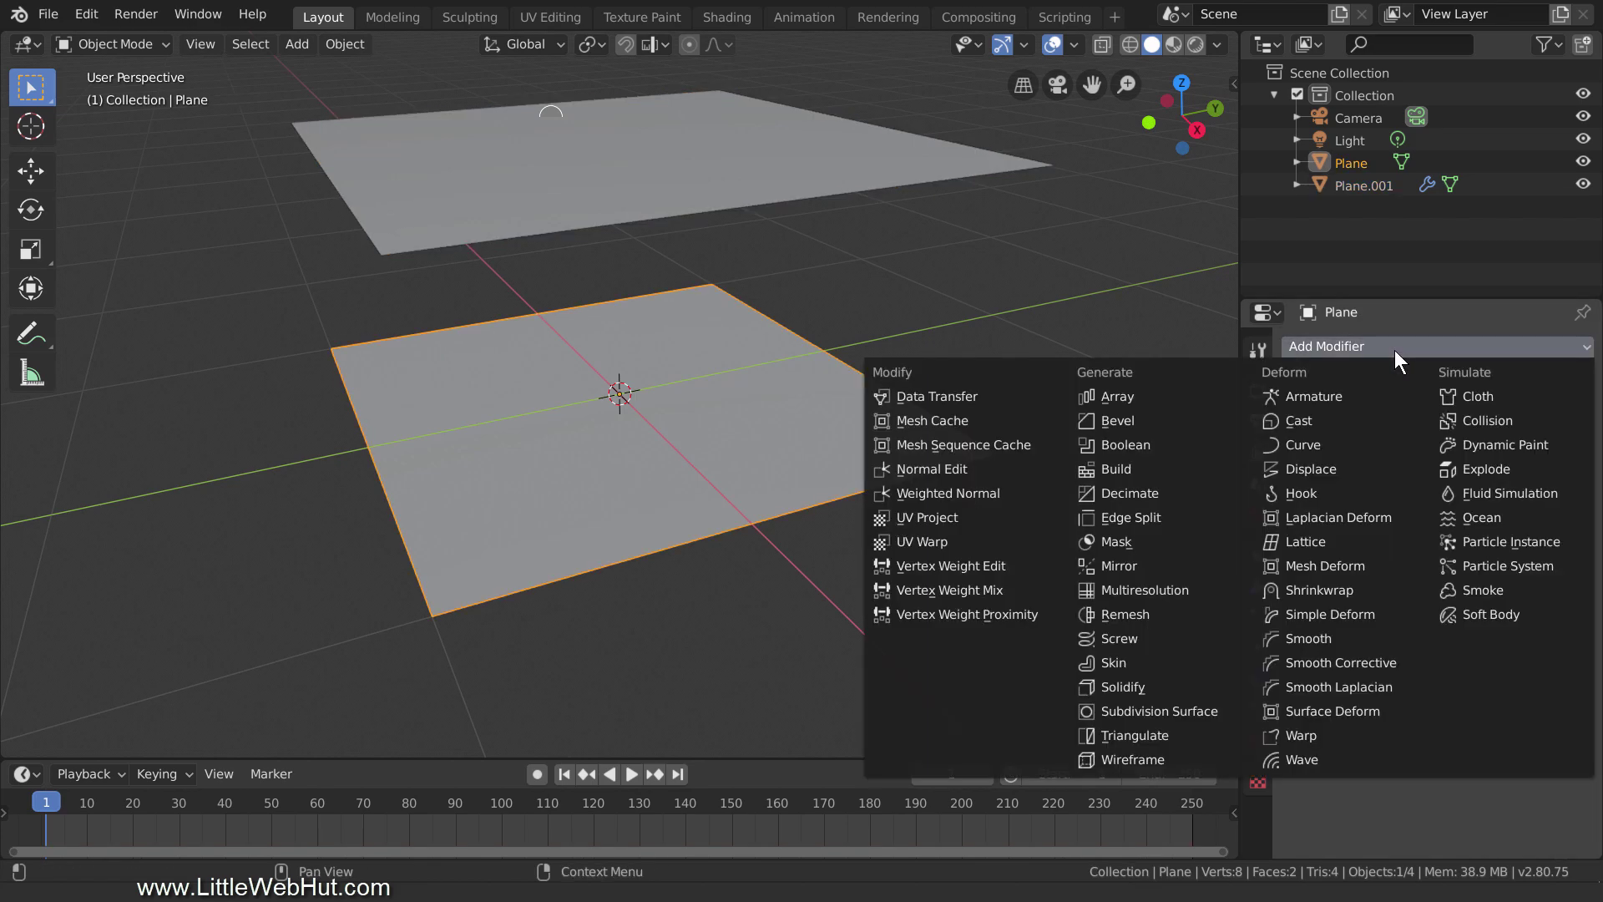
left_click(1242, 717)
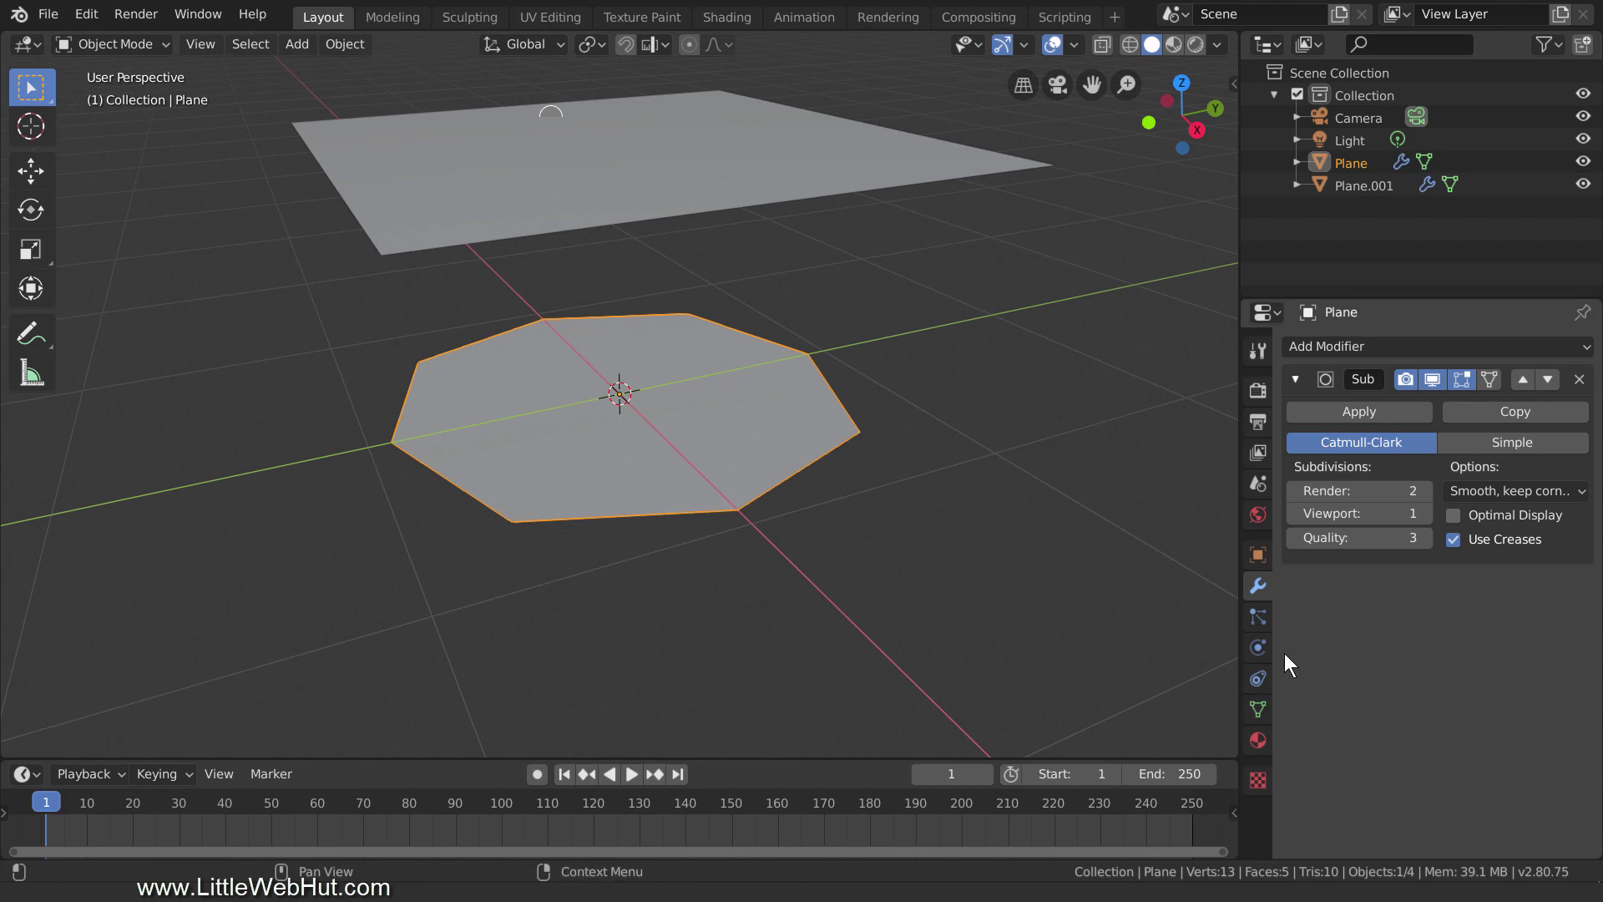
Step: Set render and viewport subdivision levels to 9 and switch to Simple
left_click(1425, 490)
left_click(1425, 491)
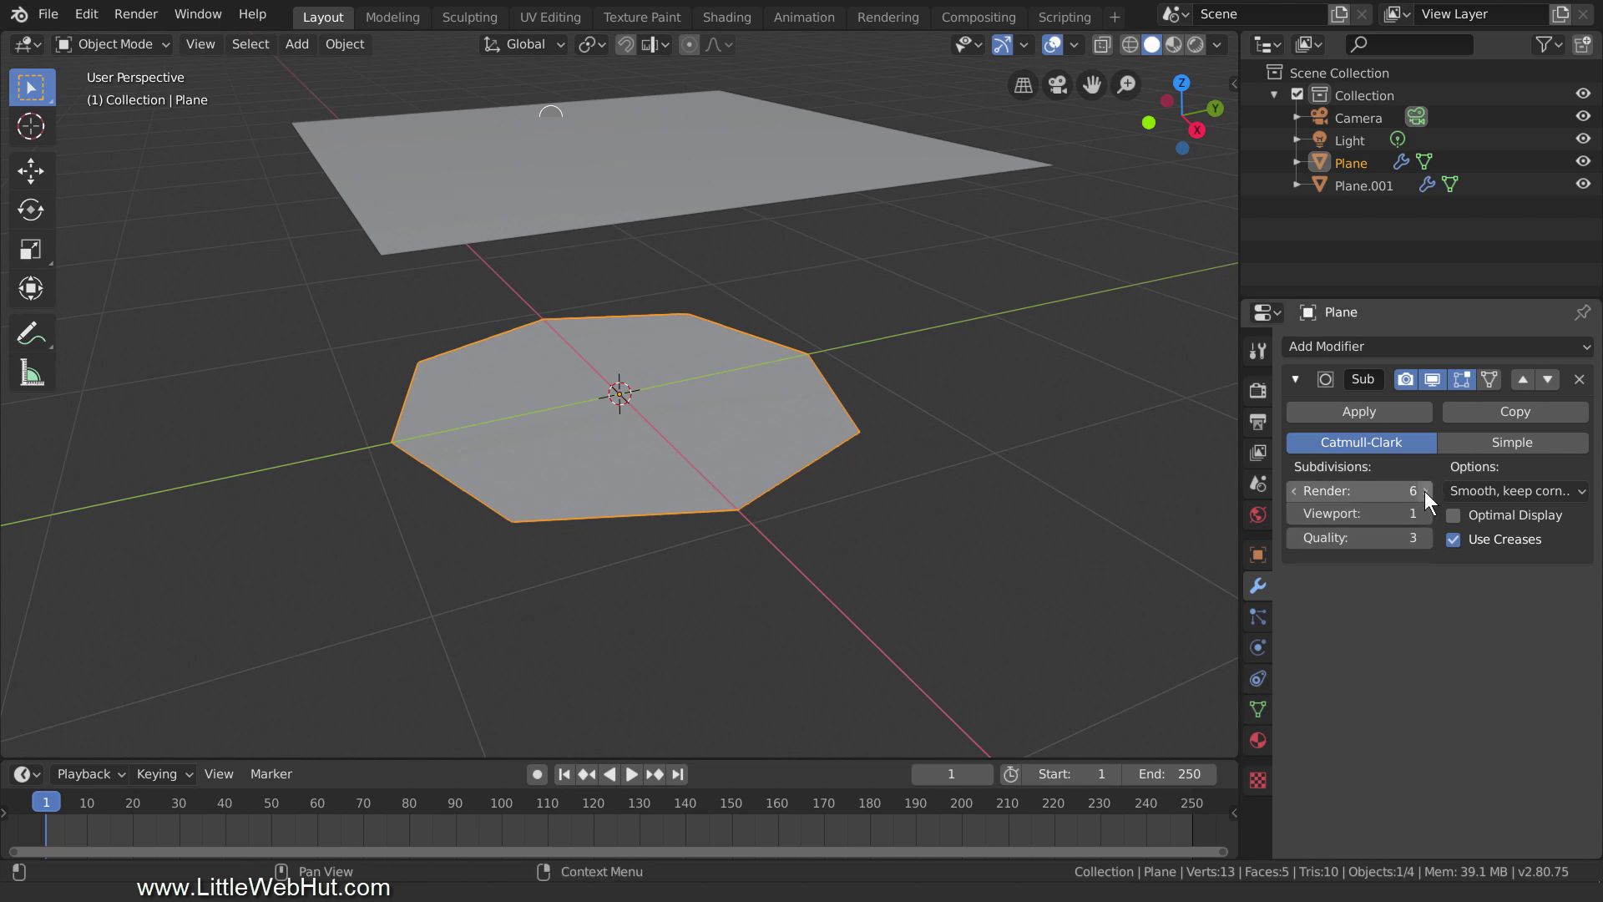
left_click(1391, 492)
type("9")
left_click(1396, 513)
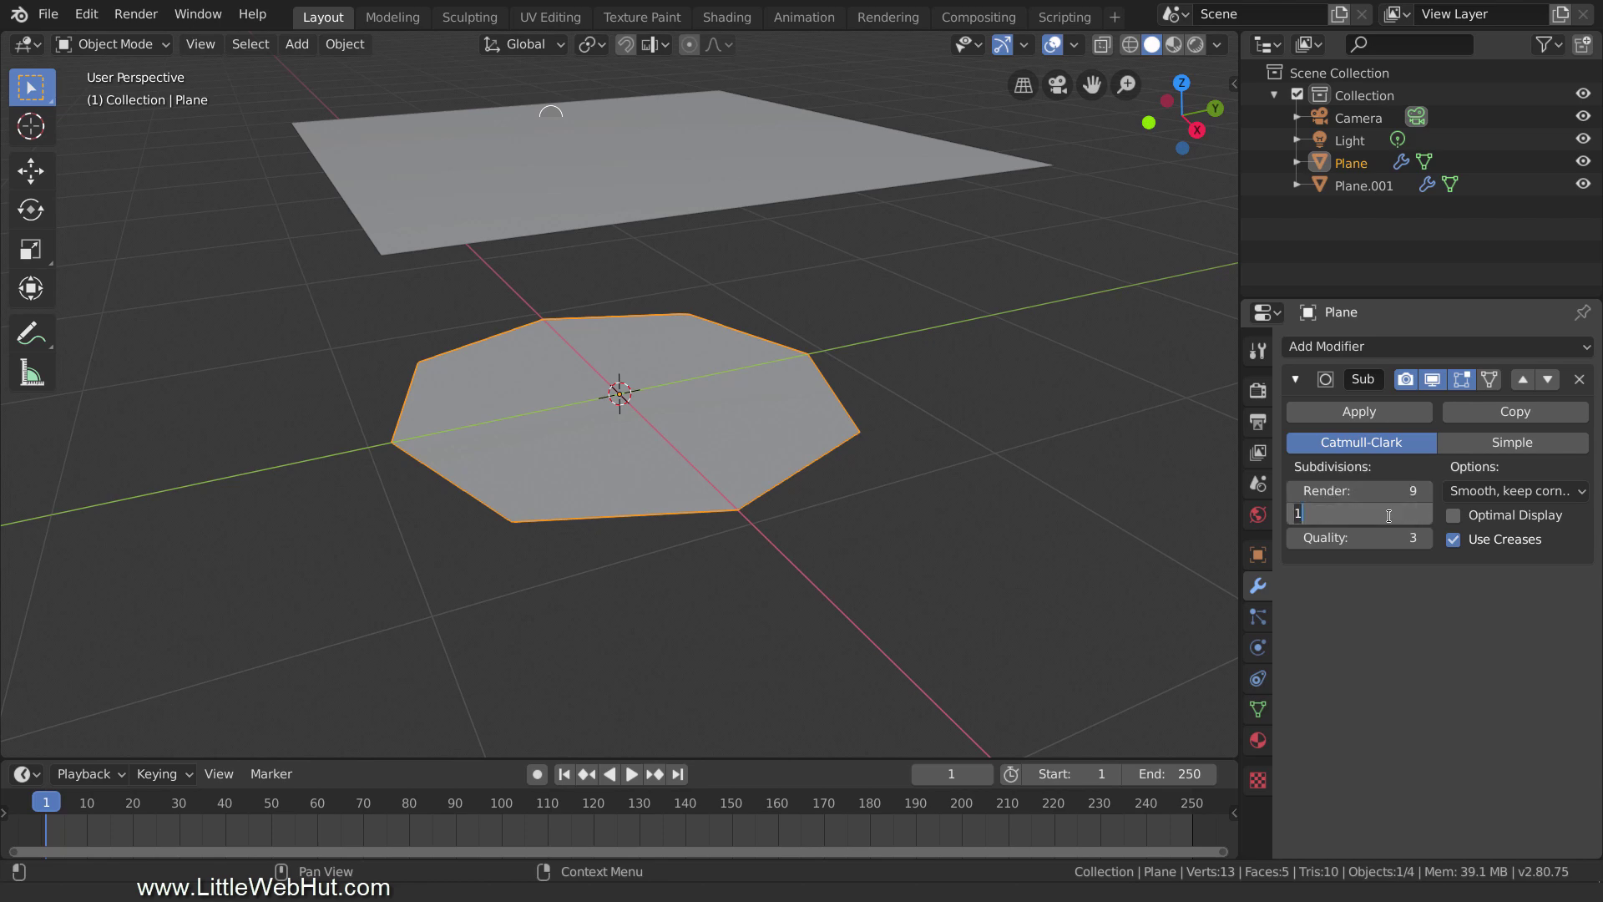
type("9")
key("Return")
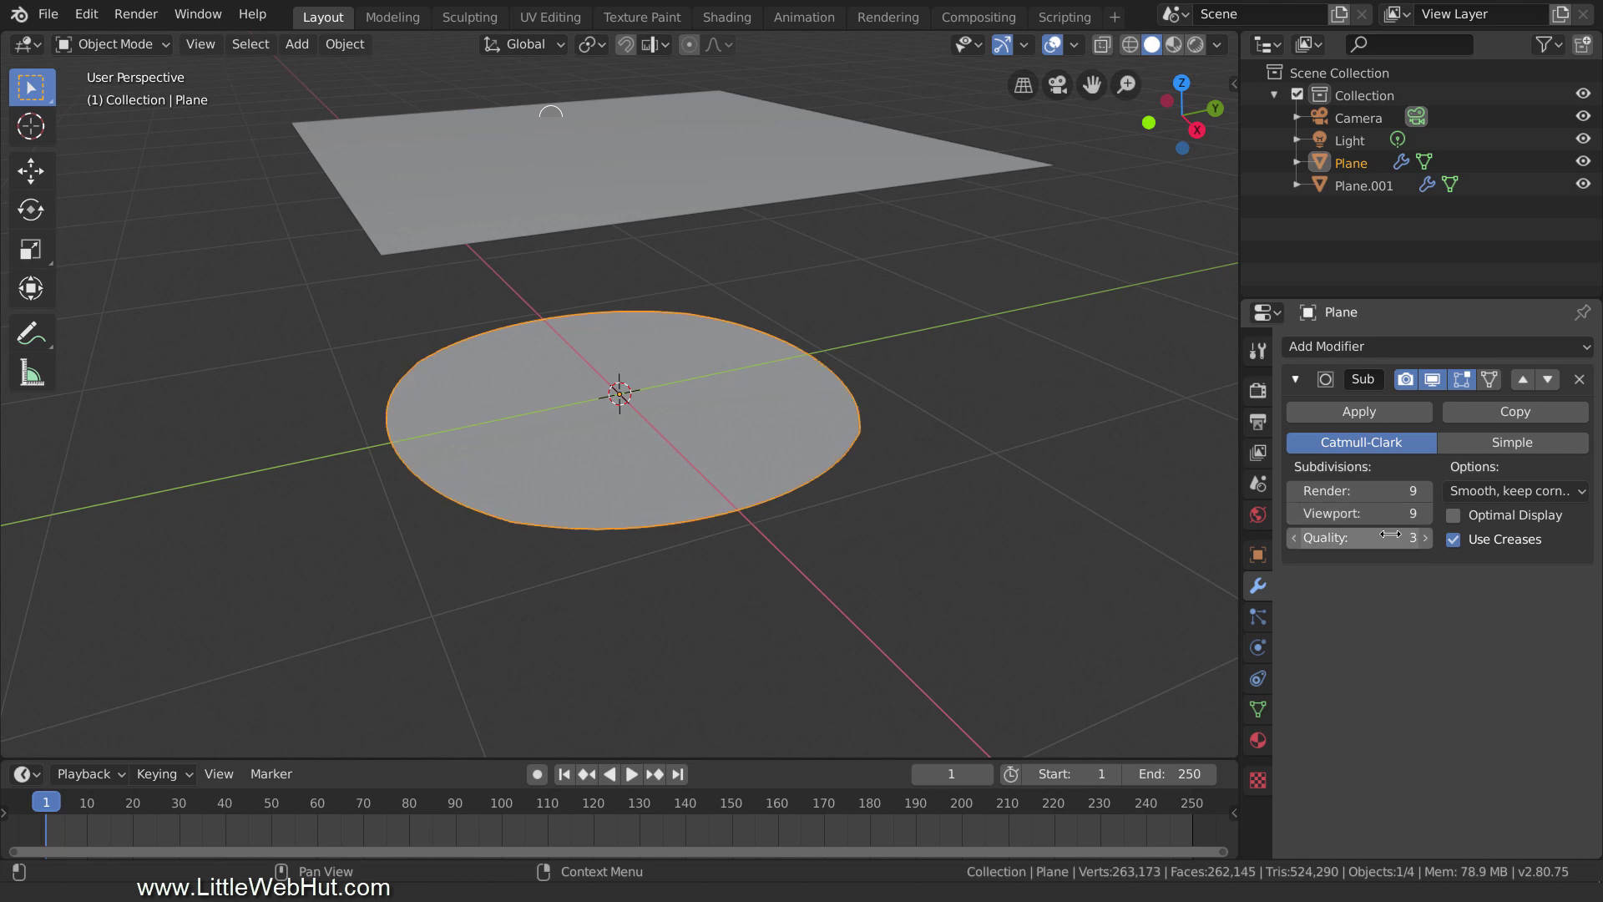
left_click(1545, 434)
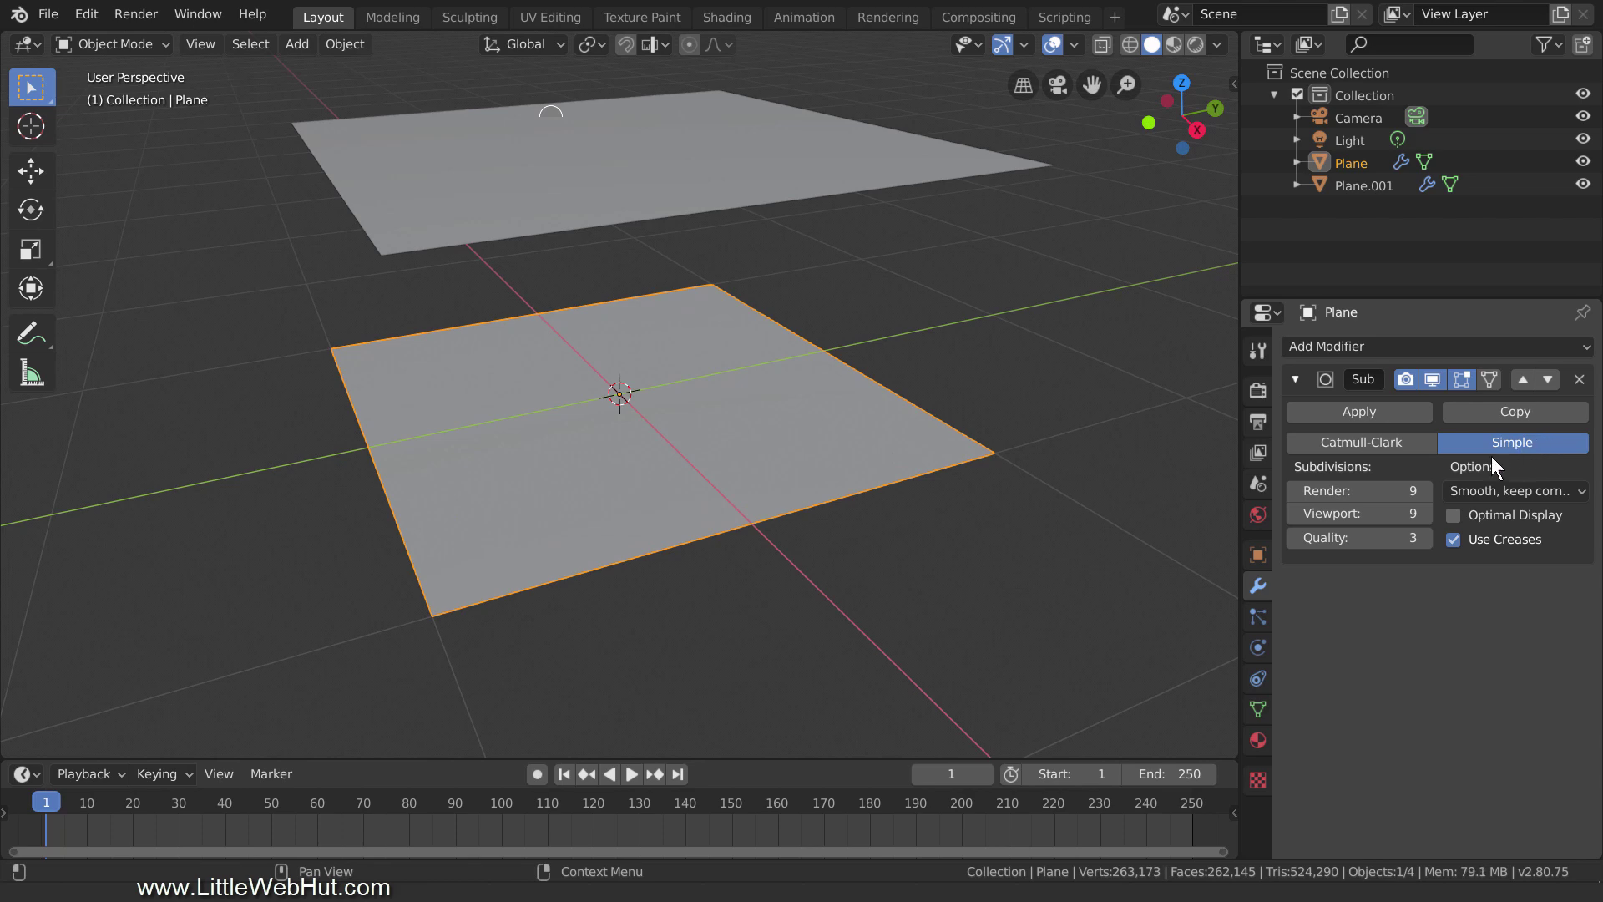
Step: Enable Dynamic Paint on the lower Plane as a canvas using the Waves surface type
left_click(1257, 647)
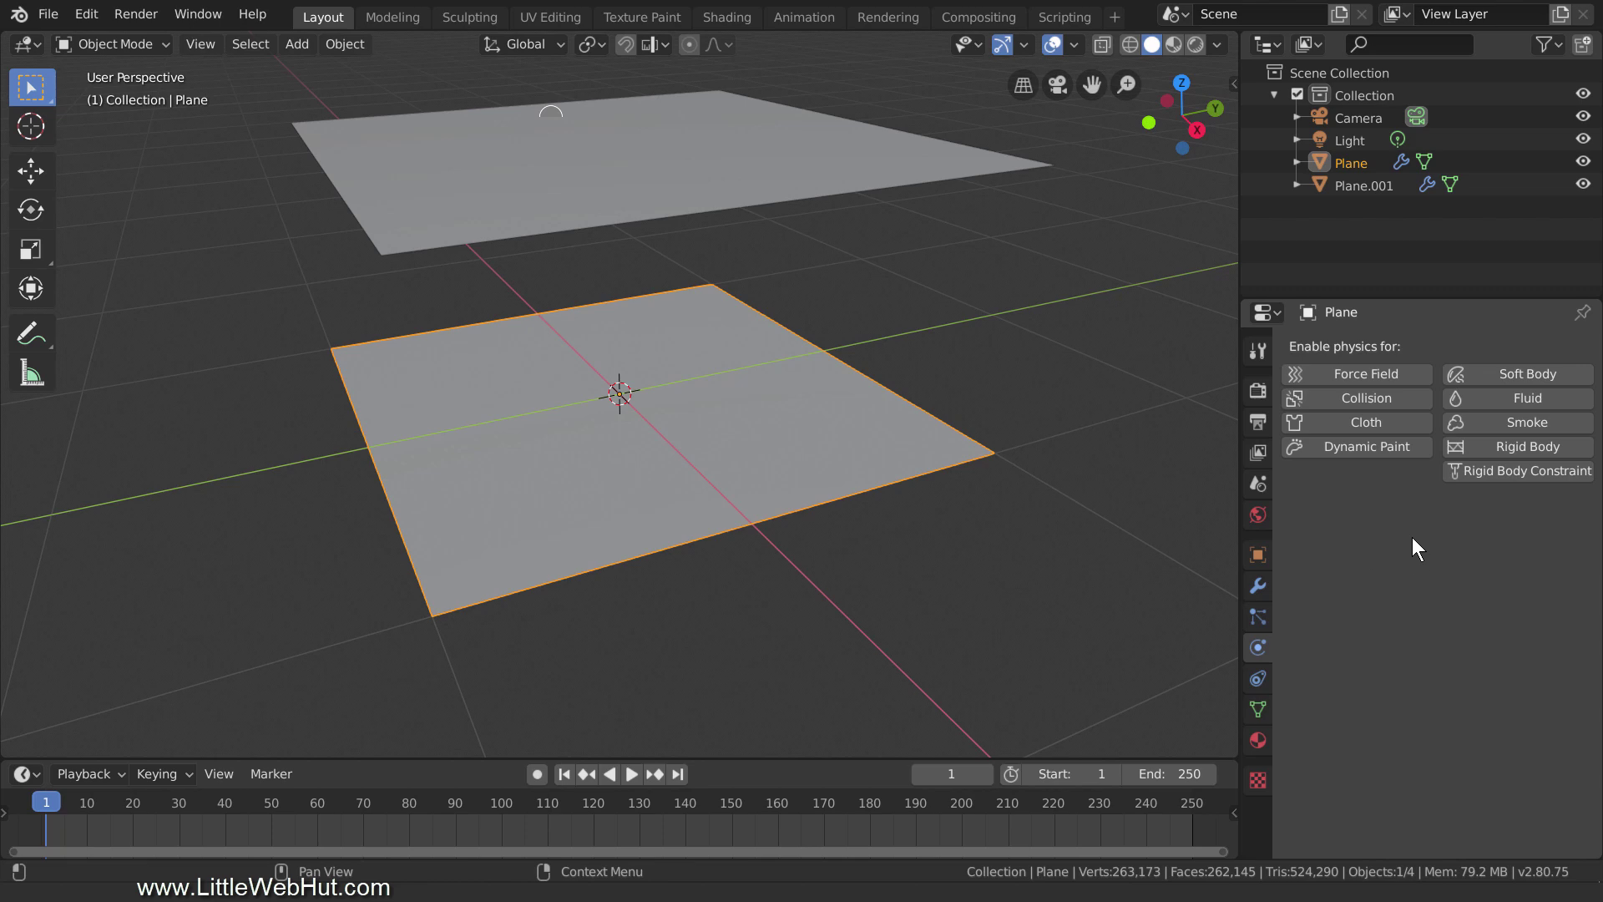
left_click(1420, 447)
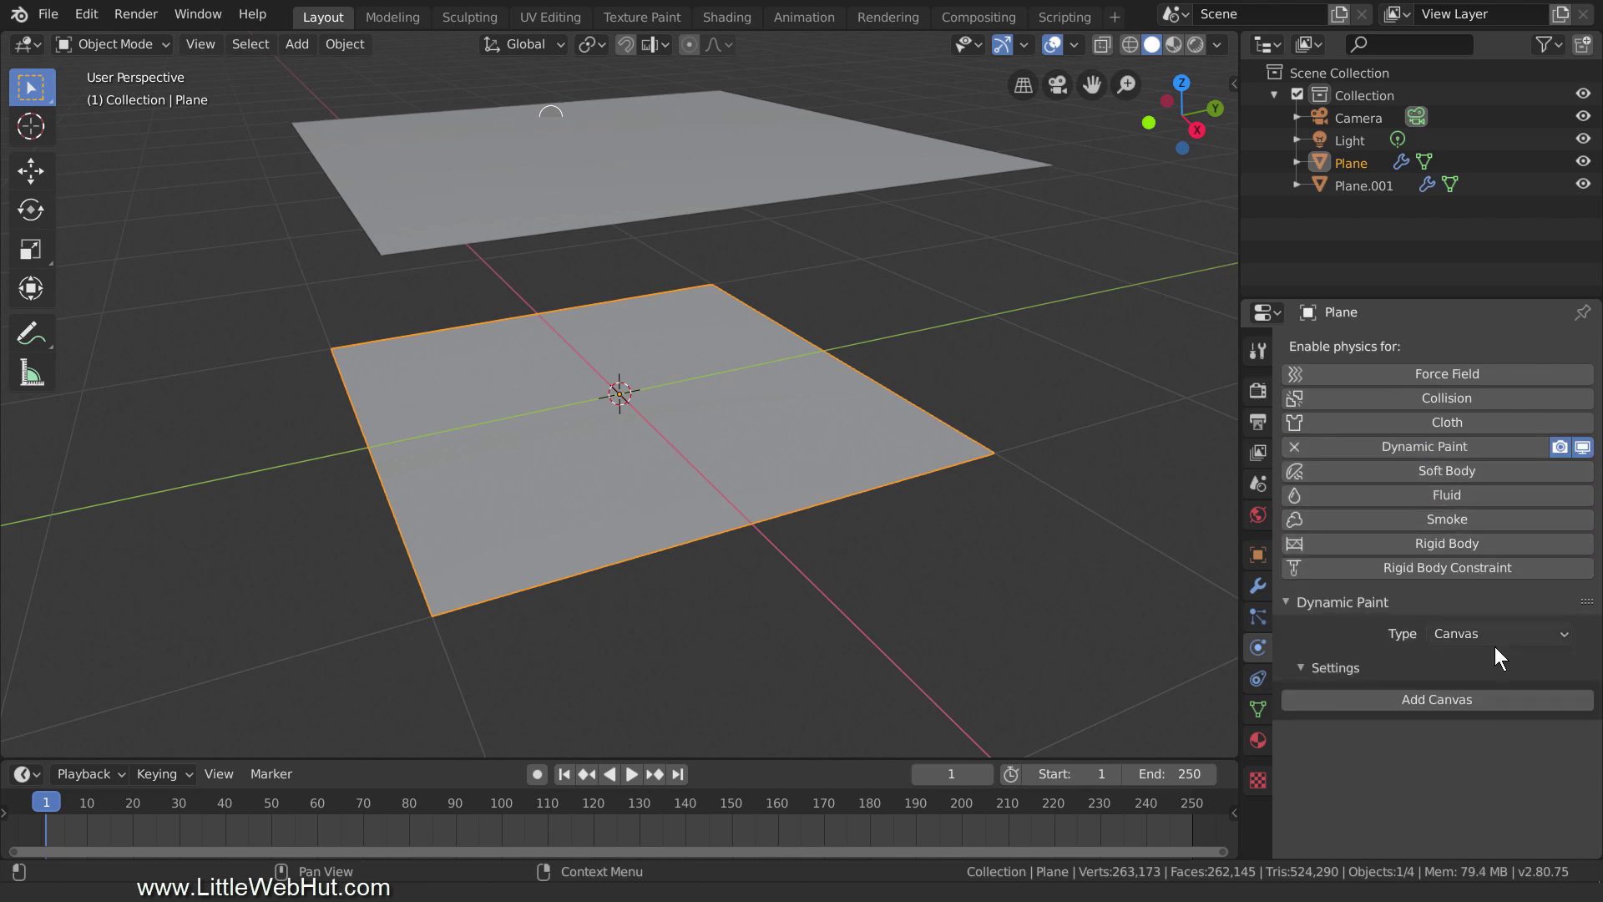
left_click(1484, 697)
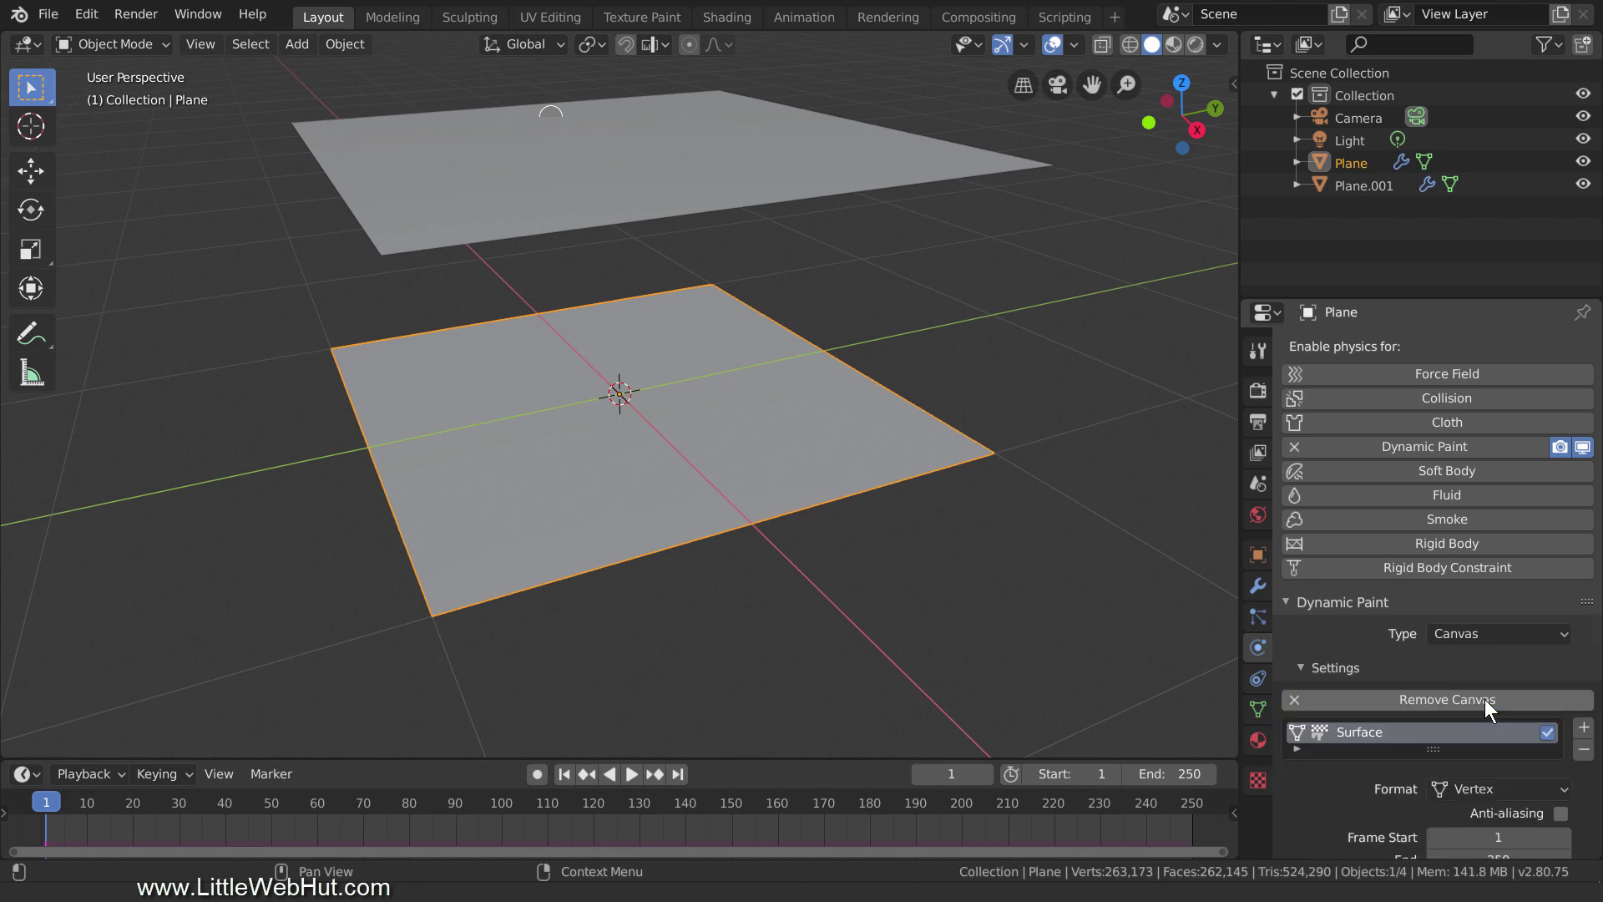
scroll(1484, 699, "down", 6)
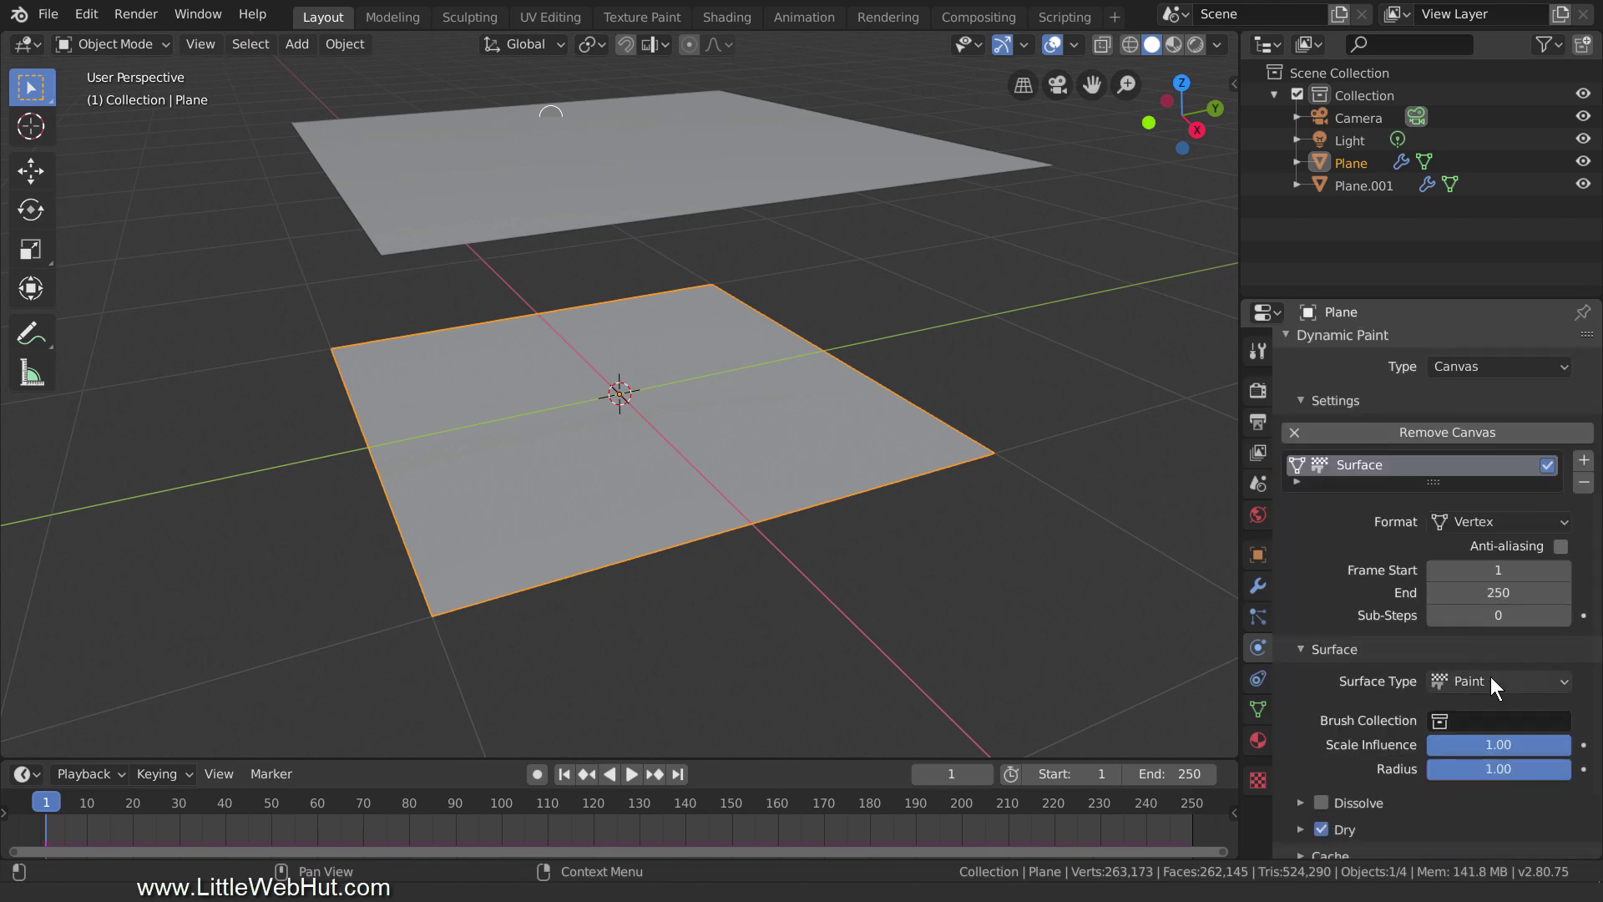
left_click(1490, 677)
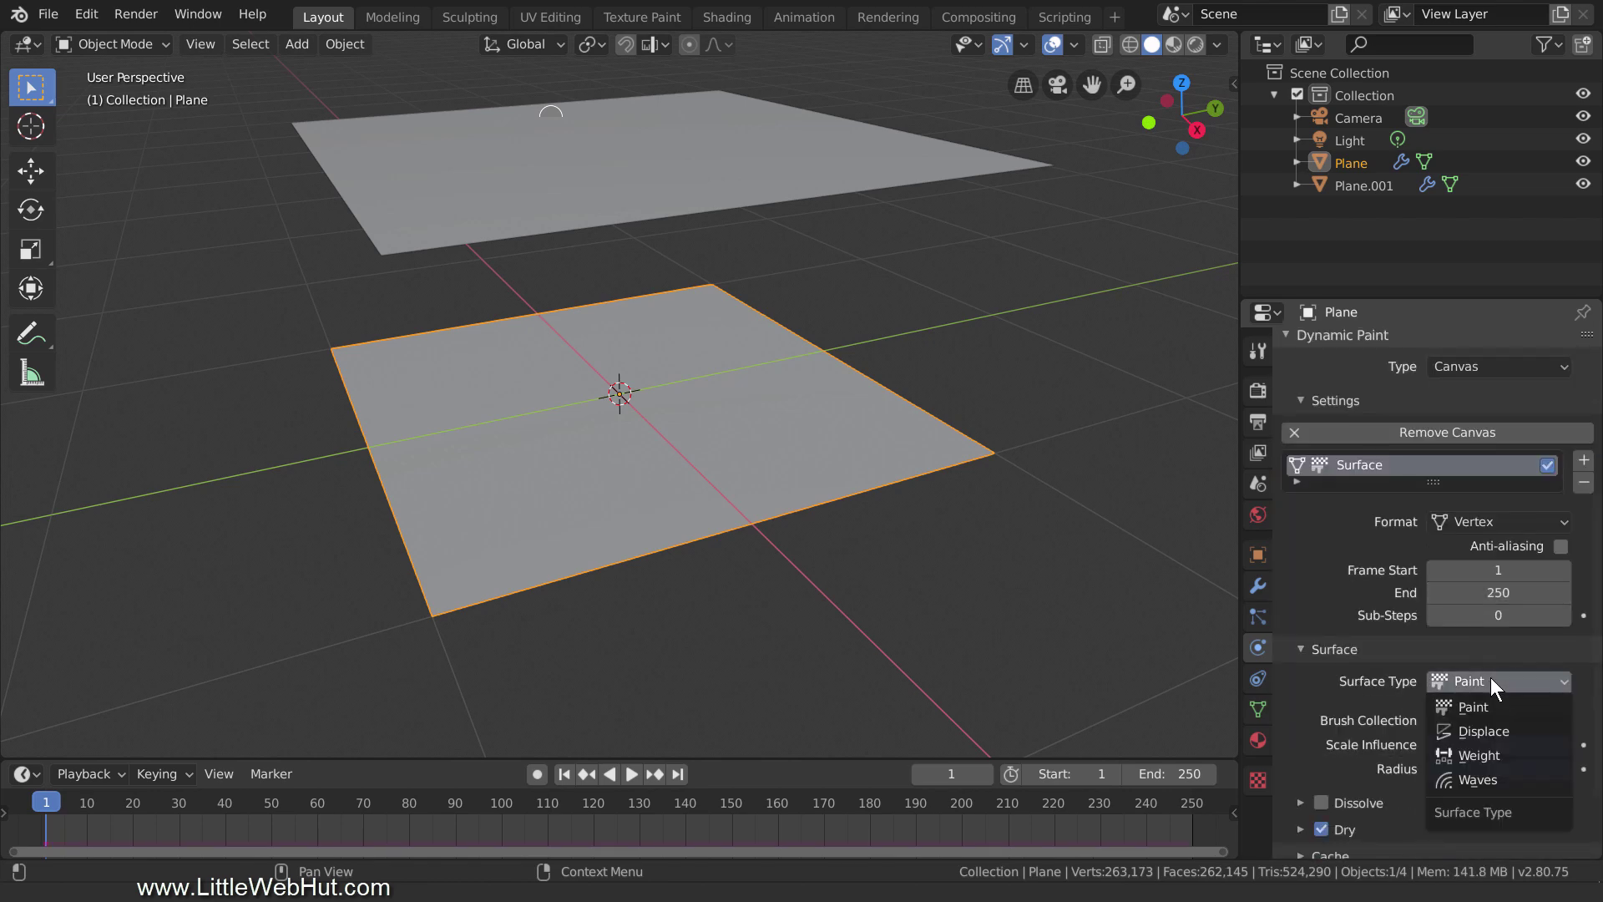
left_click(1501, 778)
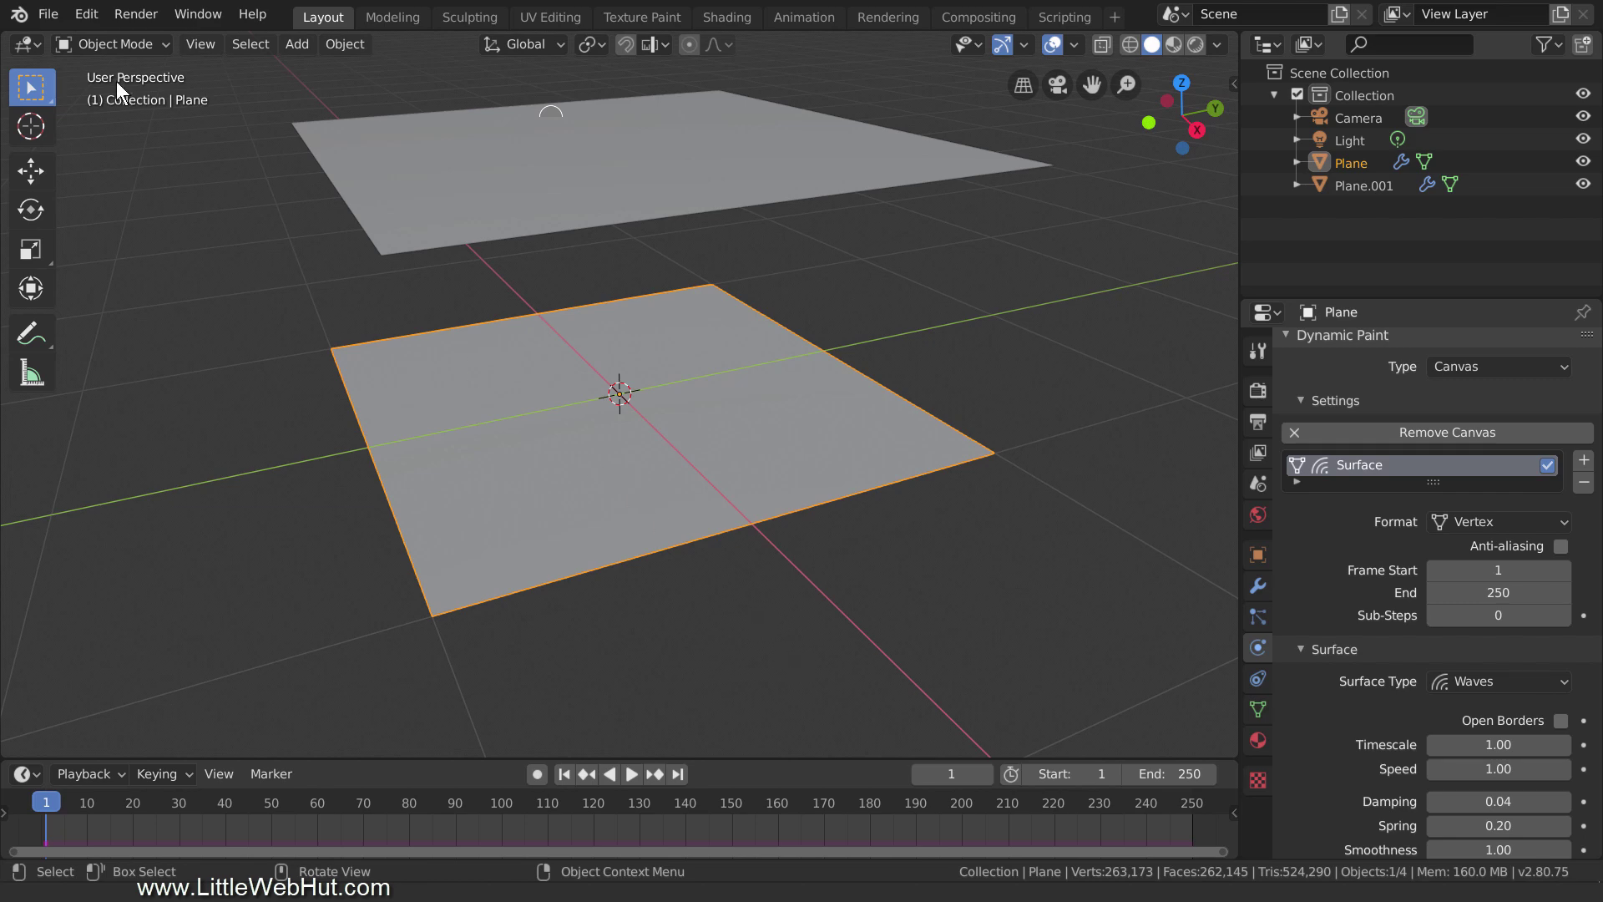
Step: Save the scene as demo.blend in C:\Blender\demo
left_click(52, 15)
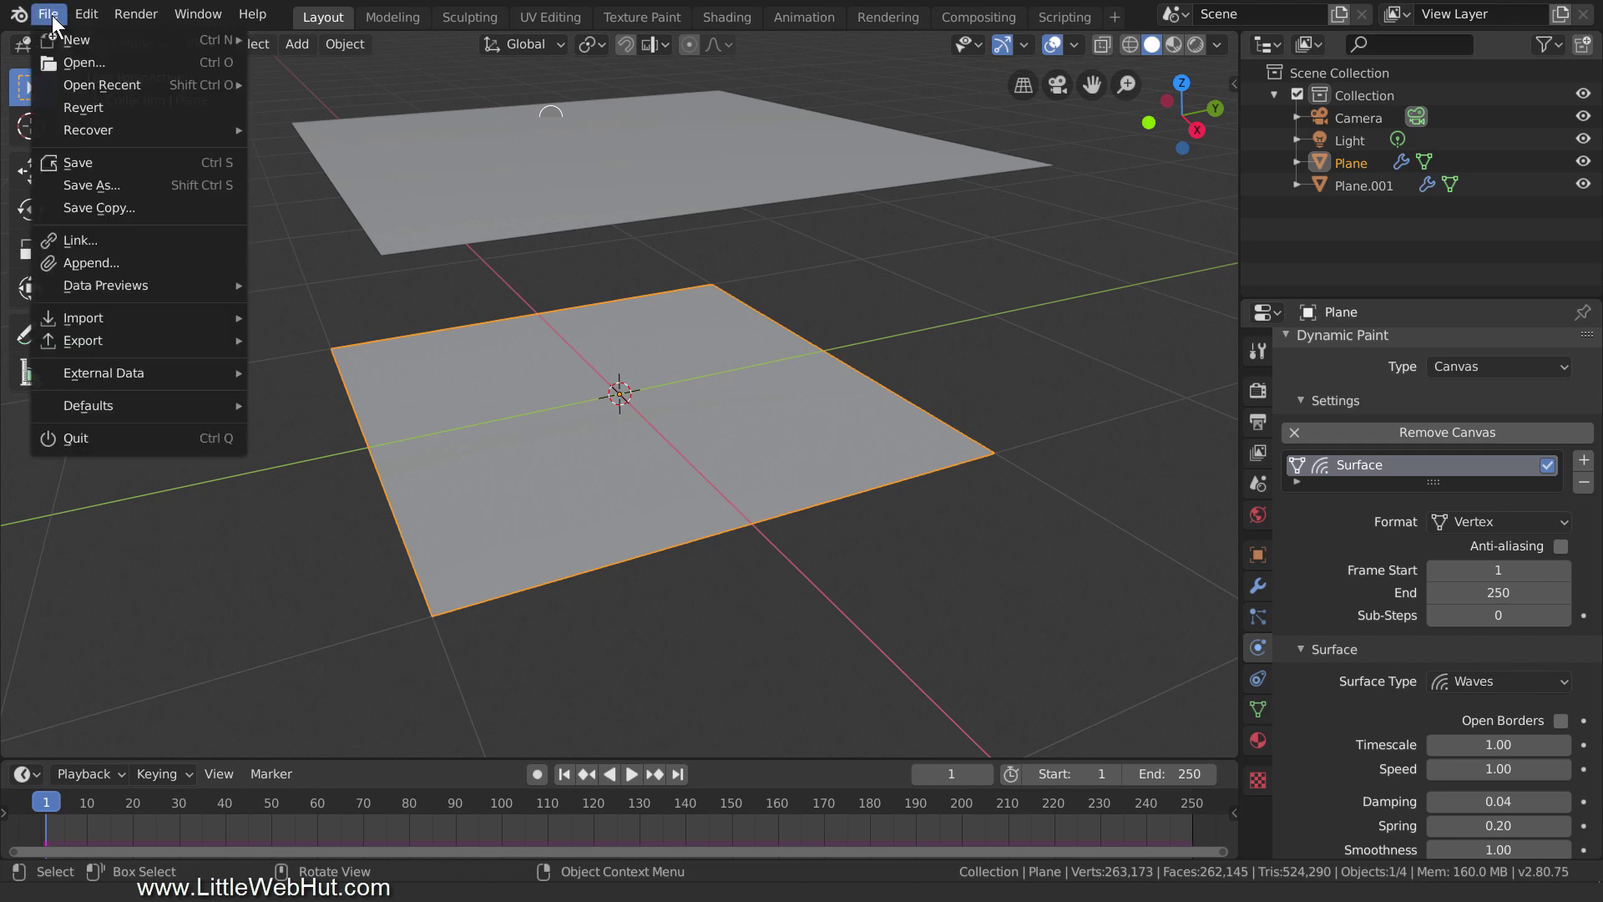
left_click(133, 184)
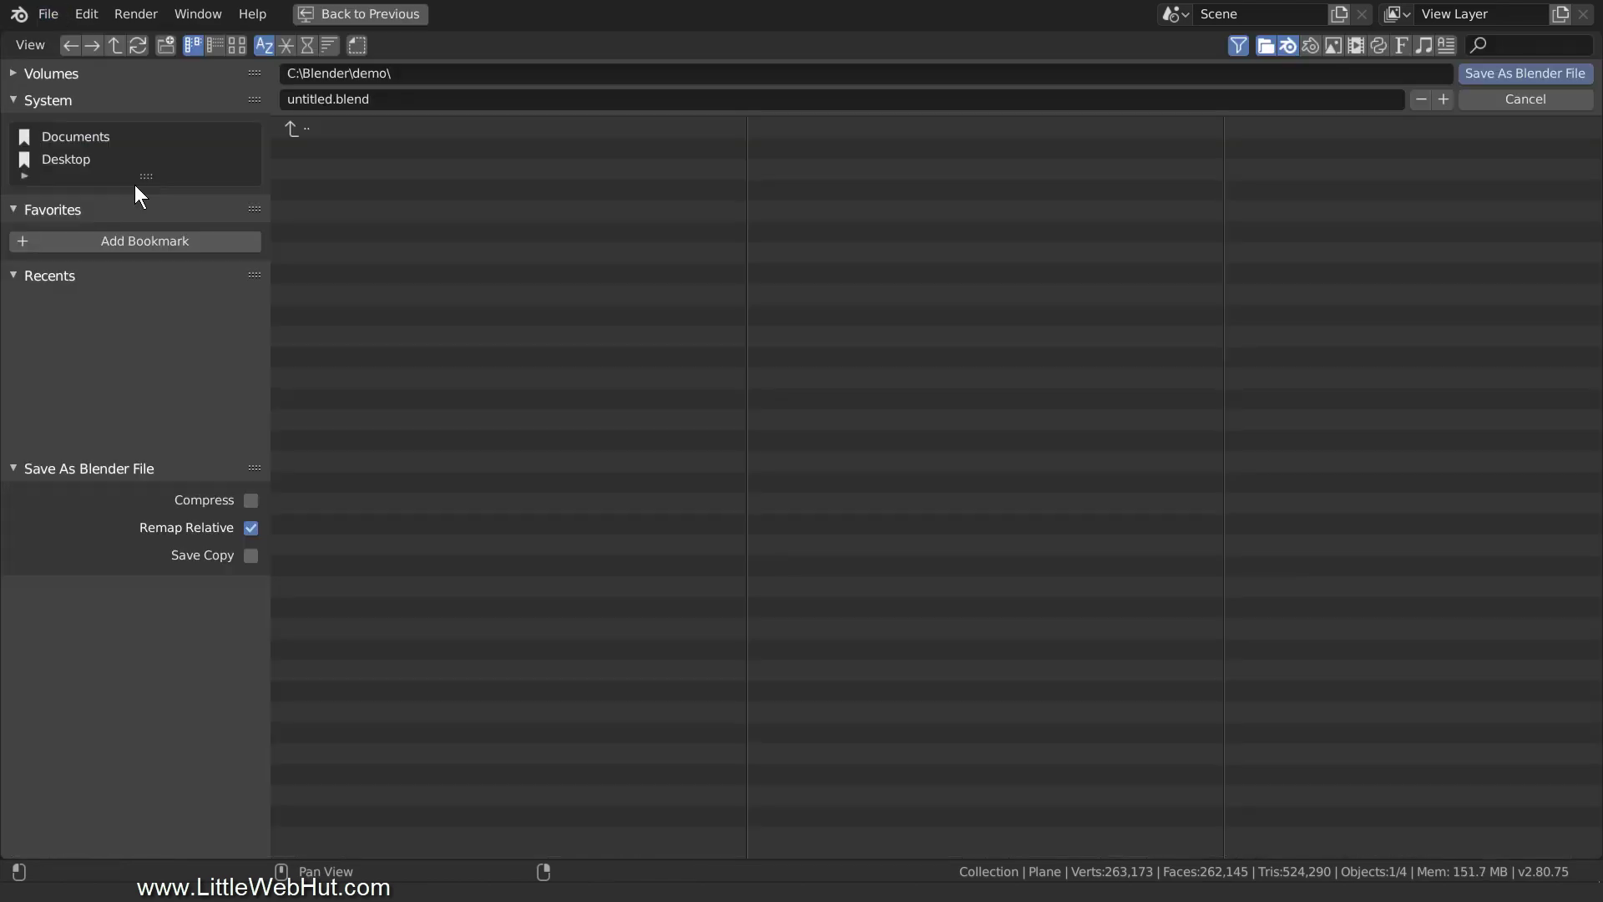
left_click(317, 99)
double_click(318, 98)
type("demo")
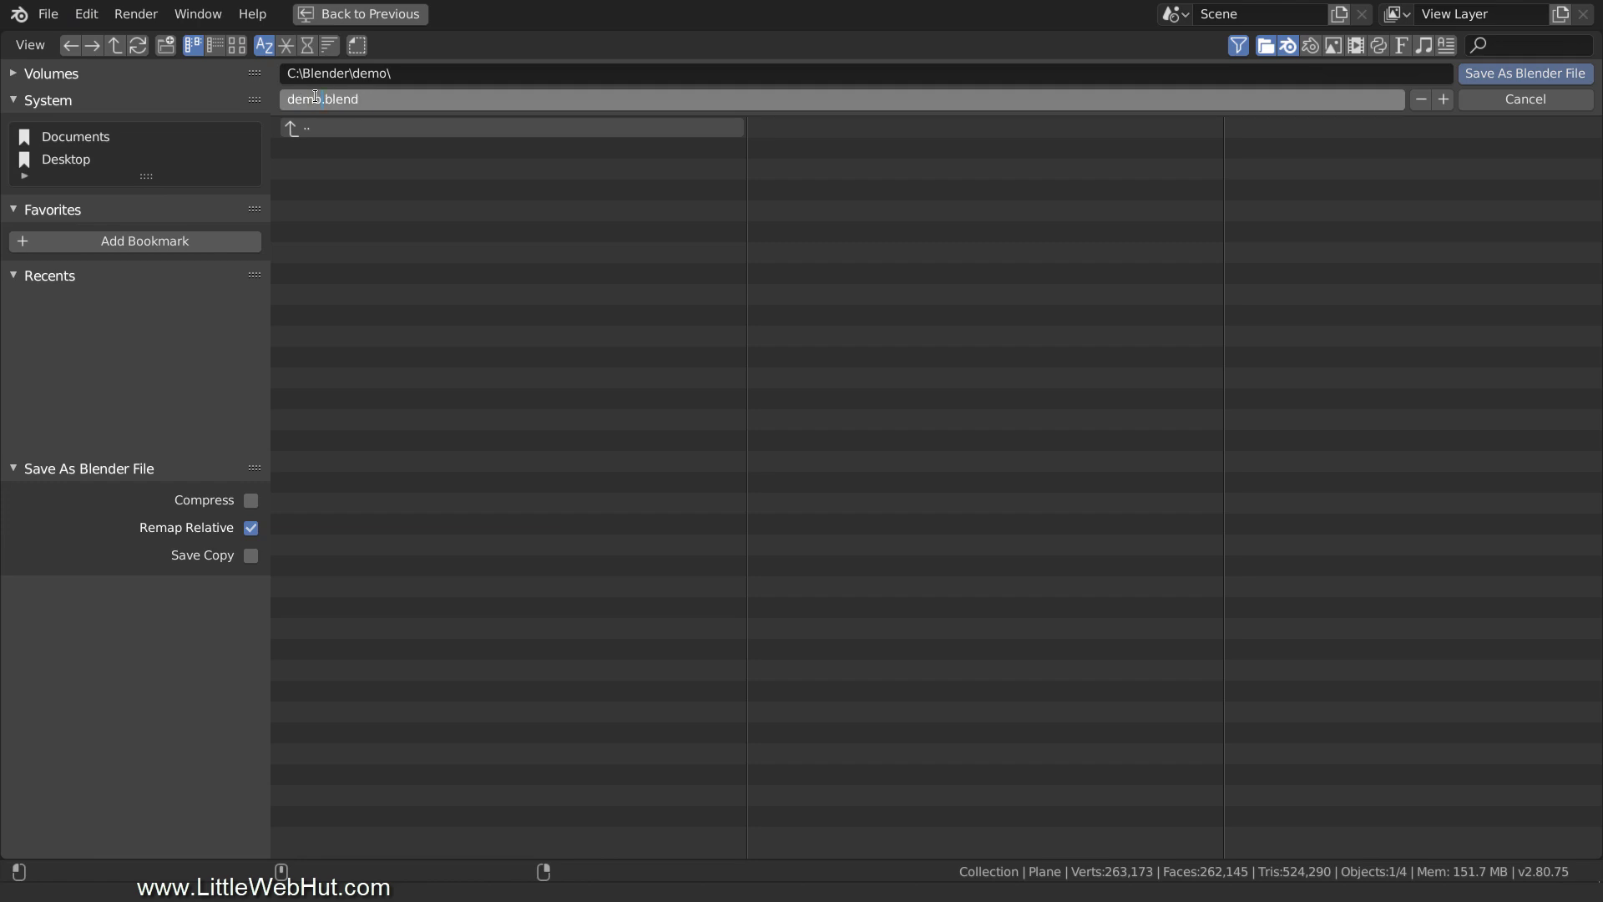
left_click(1485, 73)
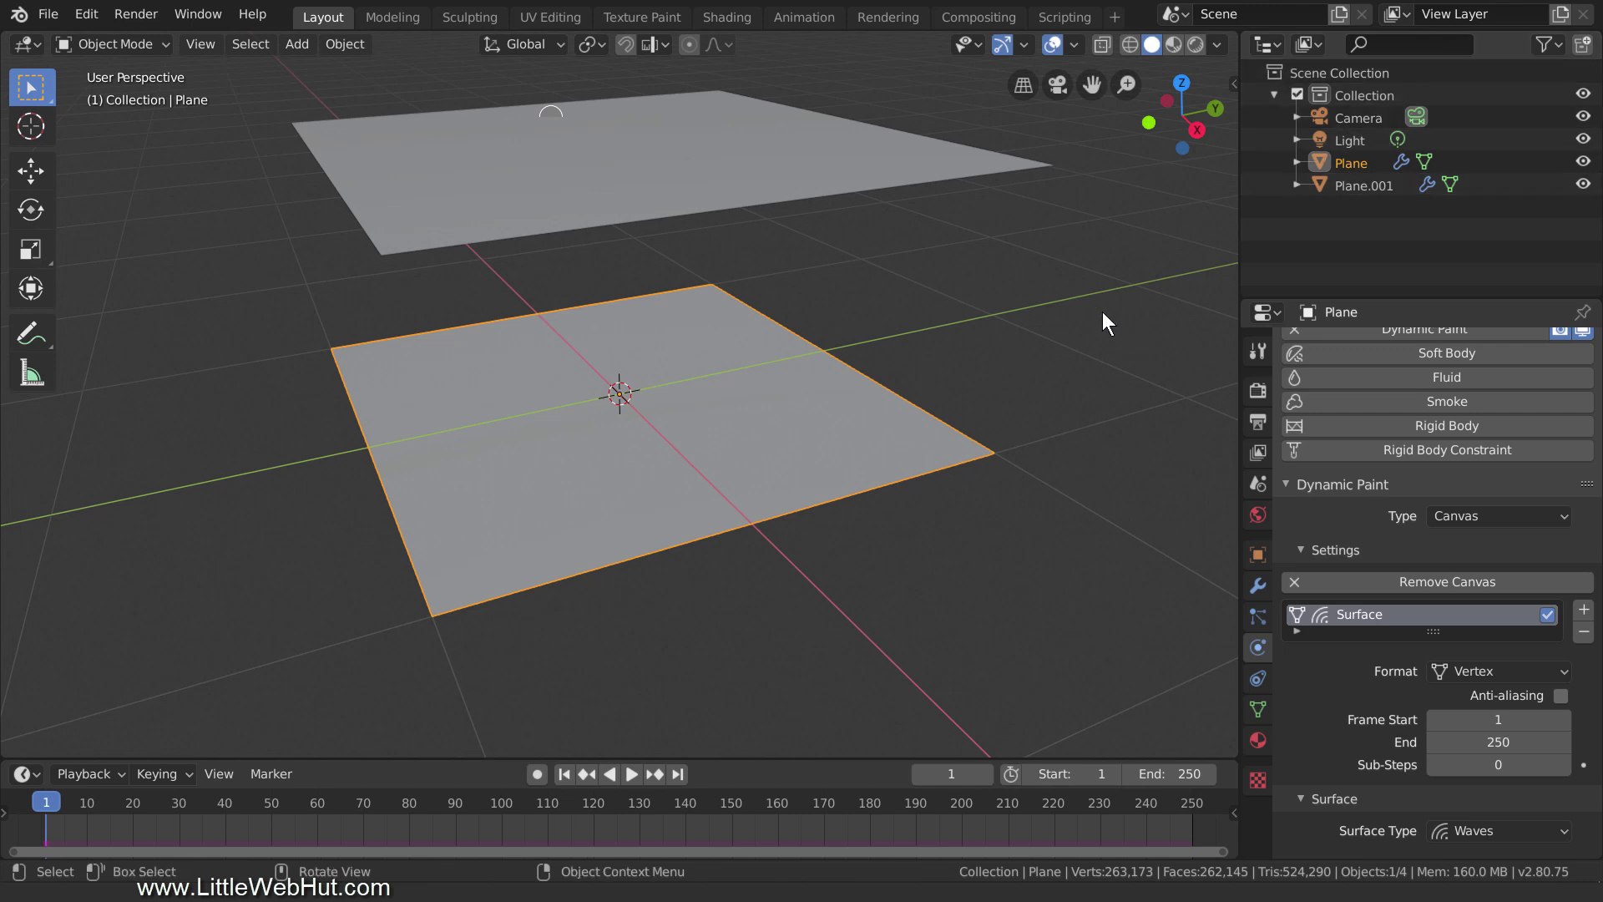
Step: Play the simulation and stop it at frame 50
left_click(632, 775)
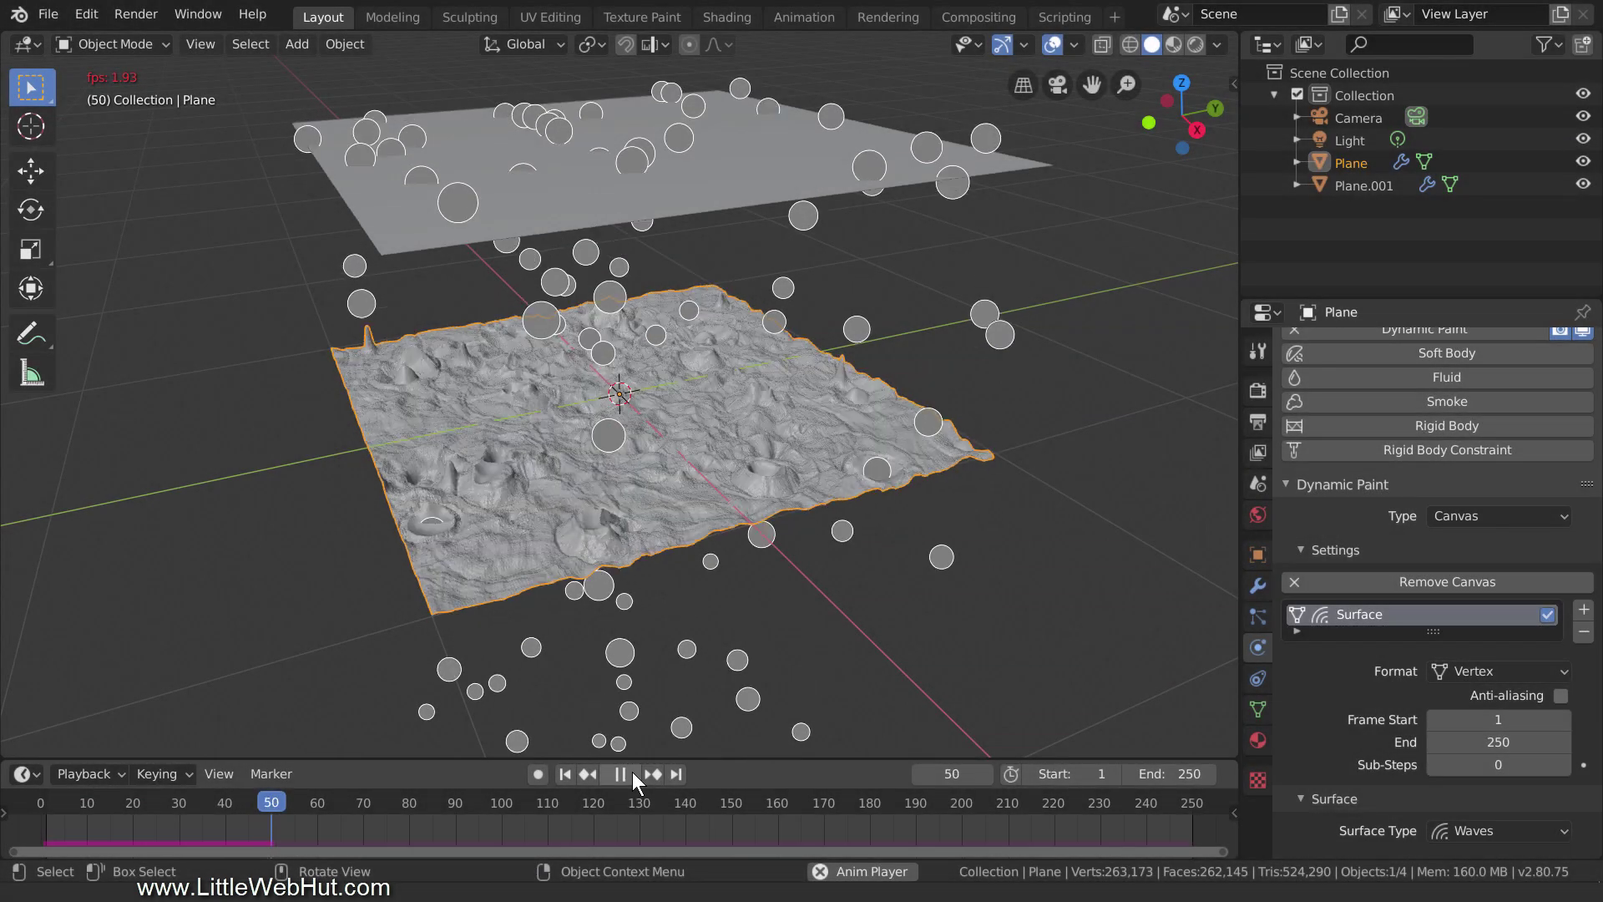
left_click(633, 773)
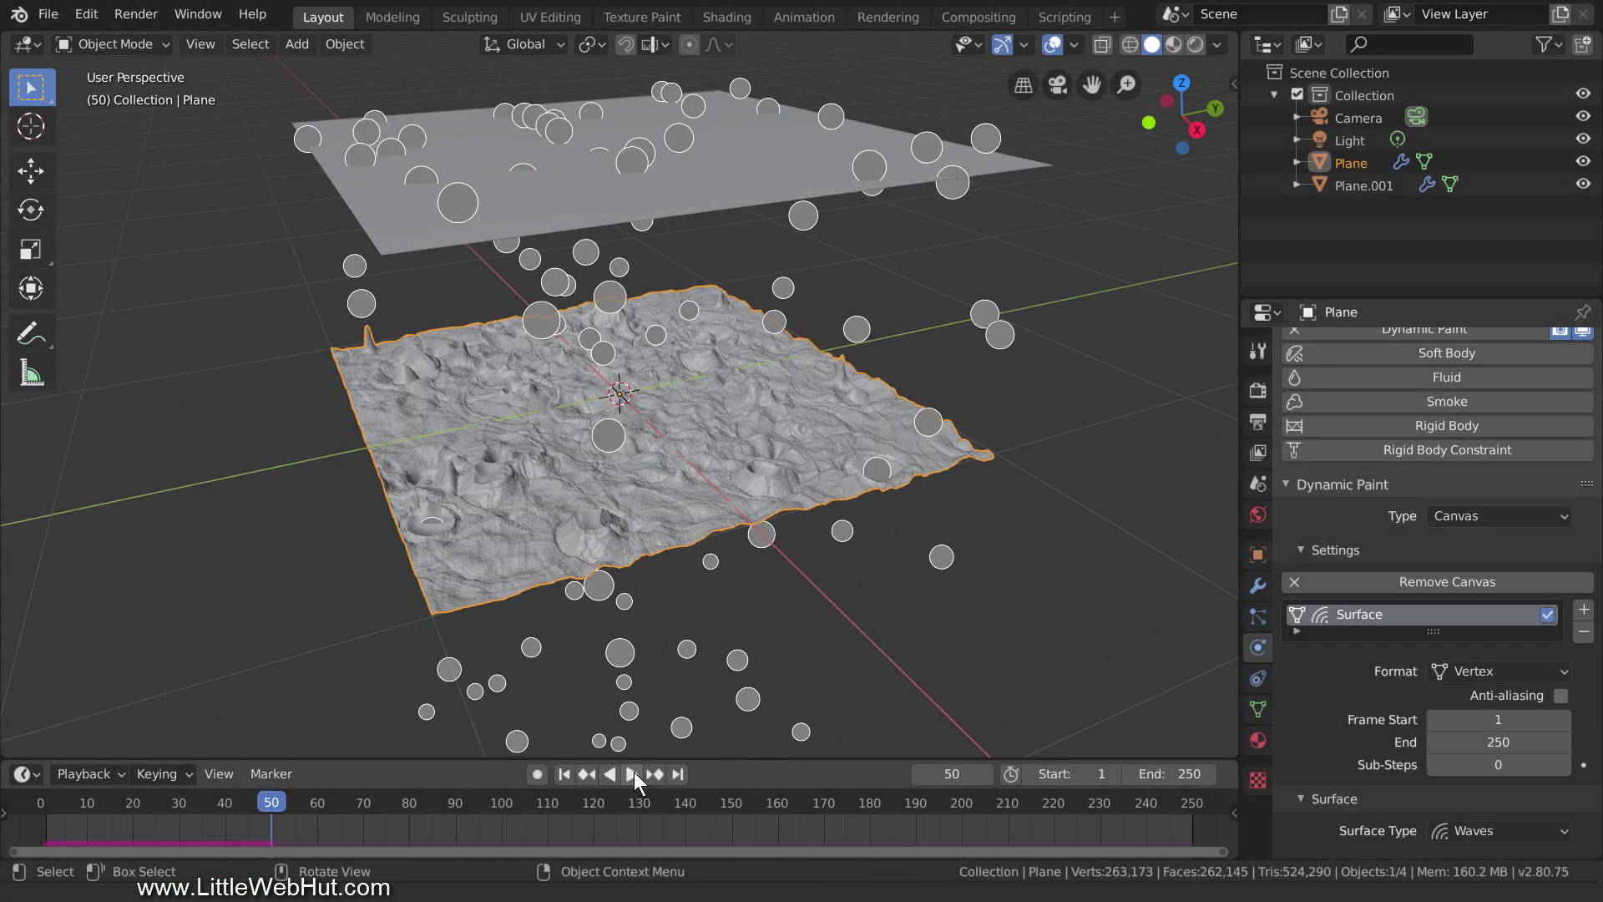
Step: Shade the terrain plane smooth and zoom in for a closer view
right_click(539, 523)
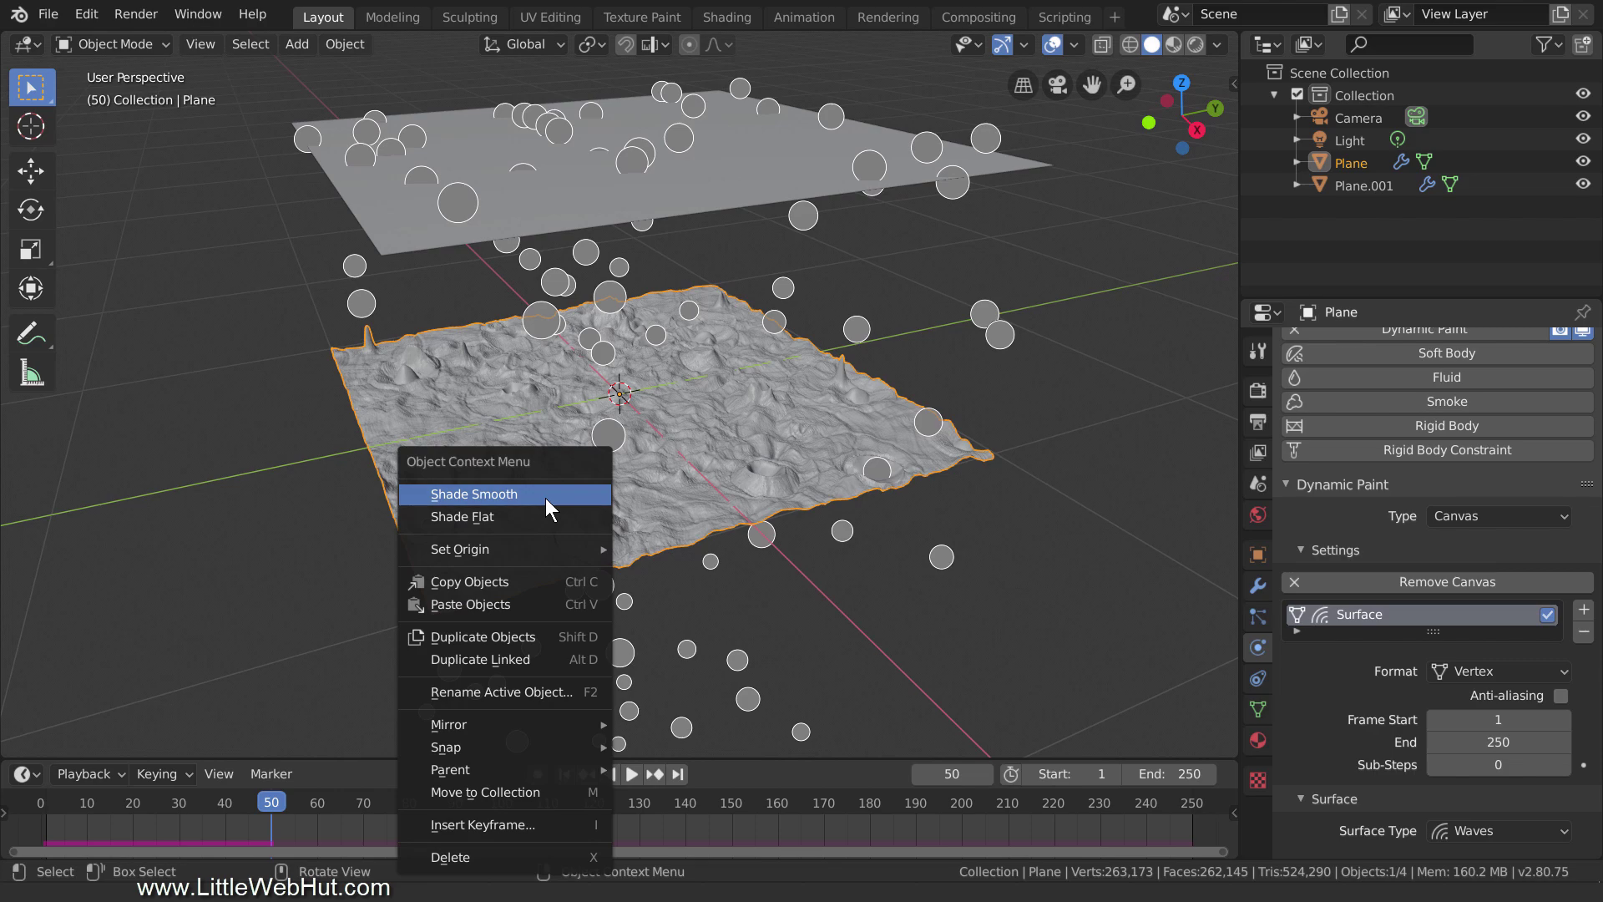
left_click(545, 501)
scroll(552, 498, "up", 5)
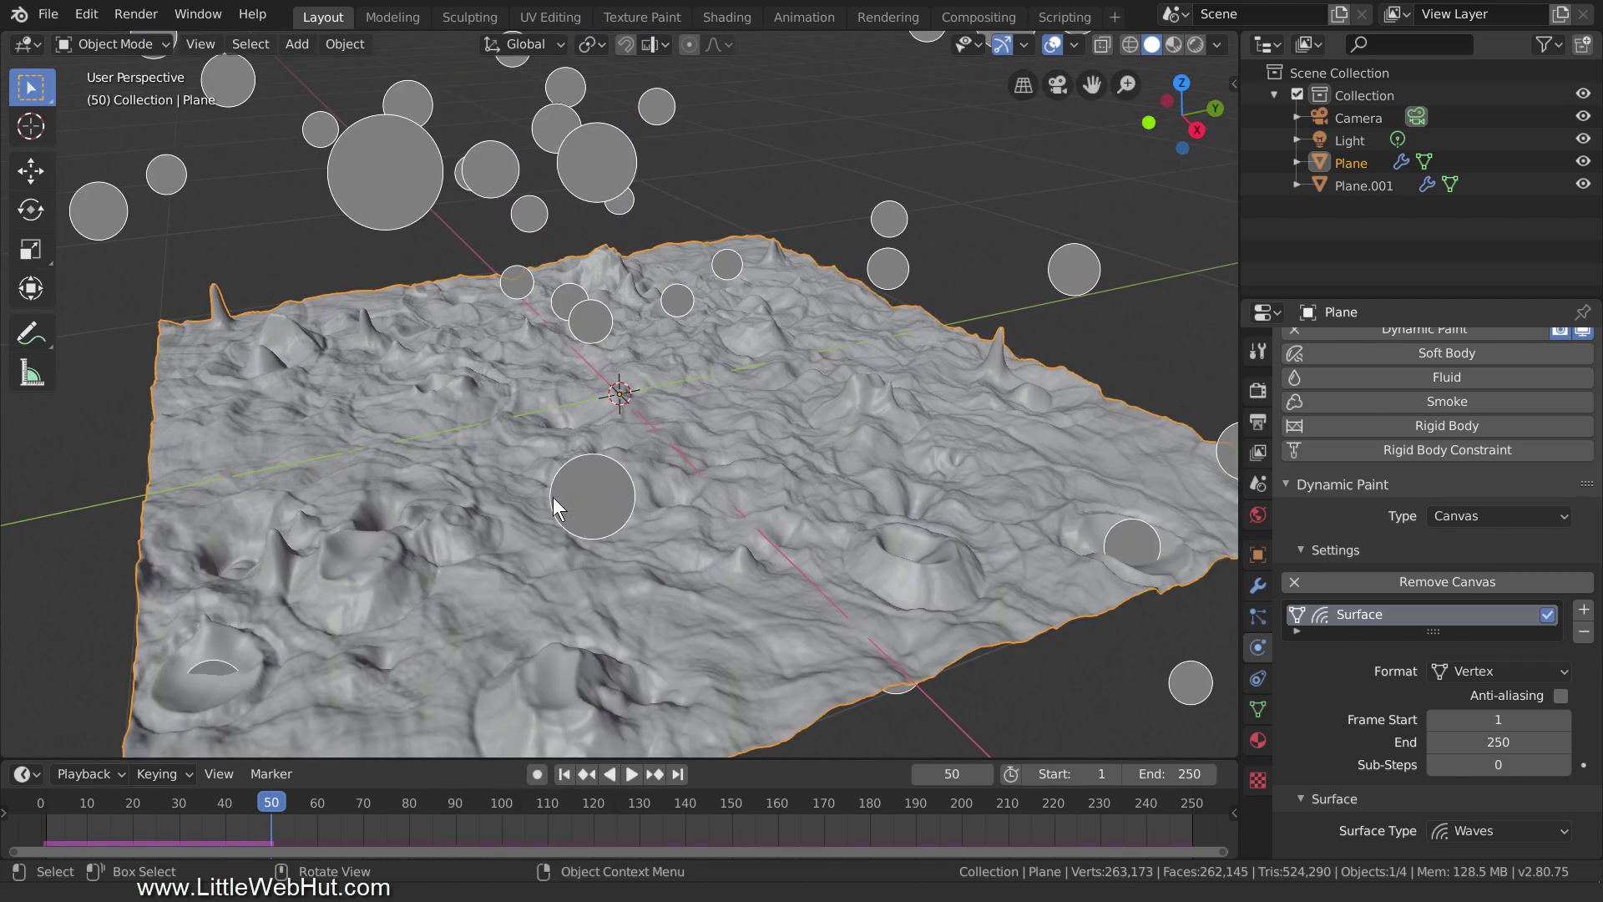
middle_click_drag(553, 517, 593, 392)
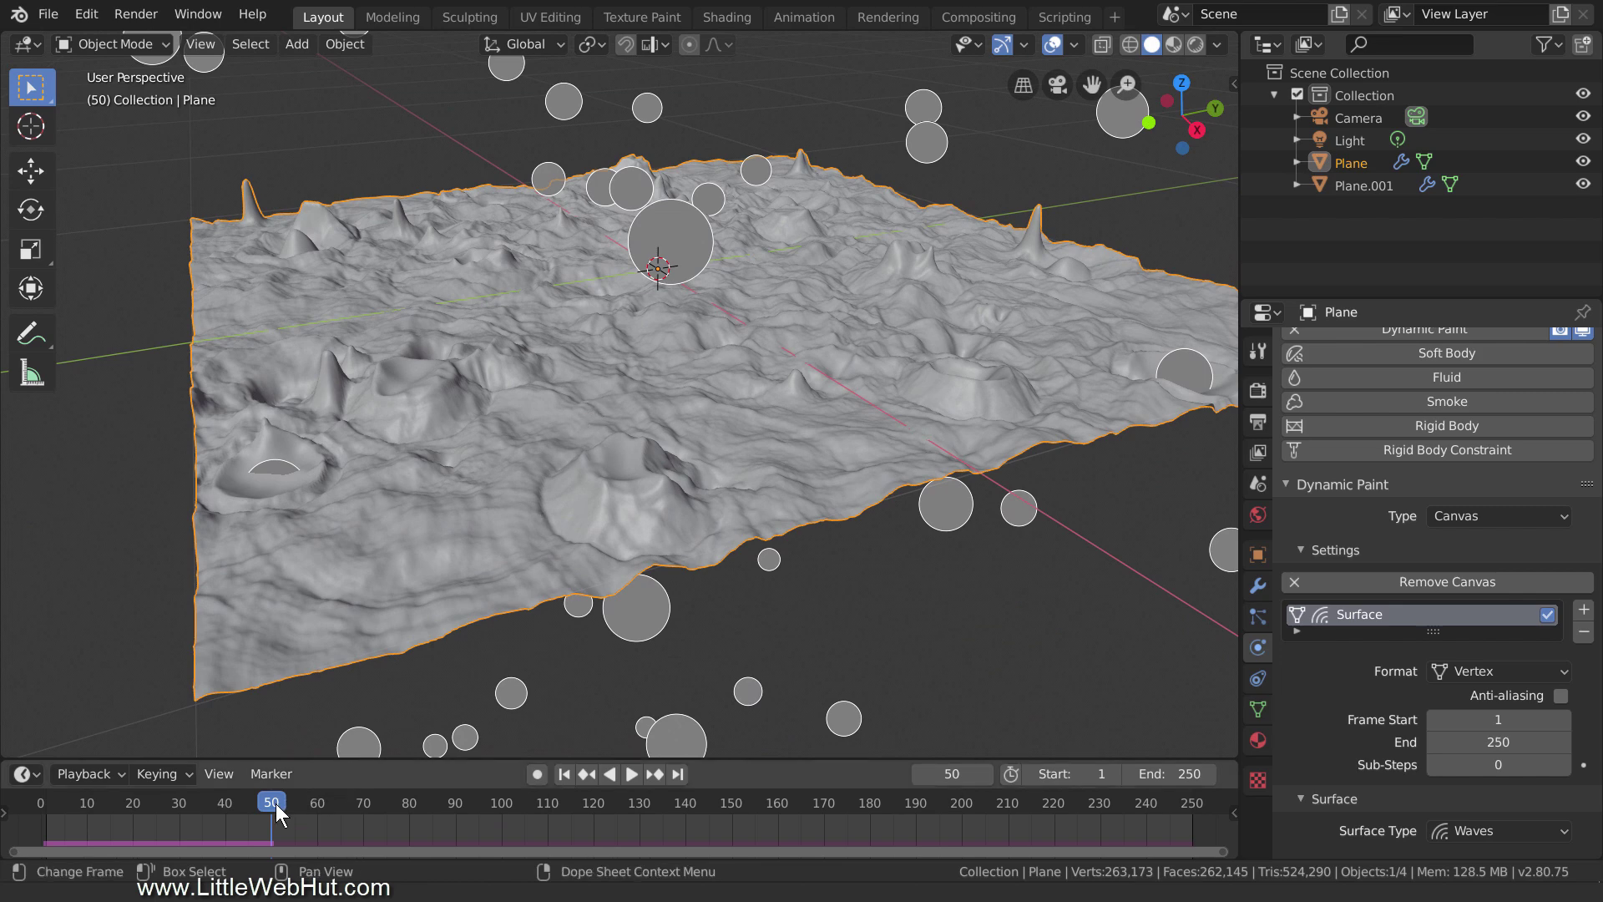
Step: Play the simulation backward and settle it on frame 34
key("shift+ctrl+space")
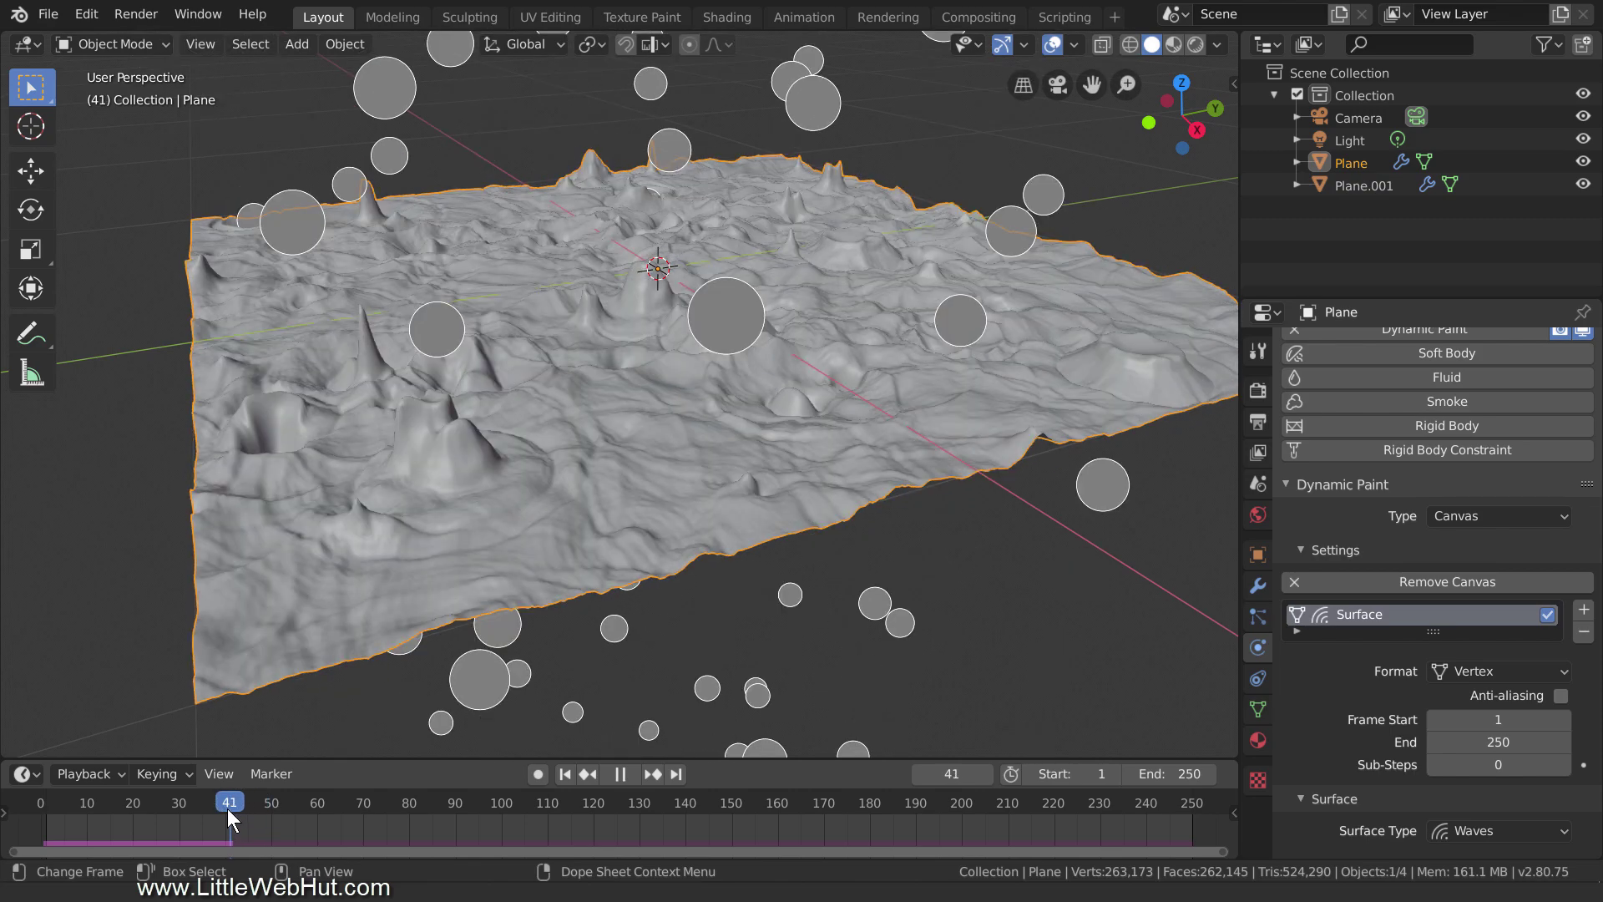
left_click_drag(227, 808, 198, 809)
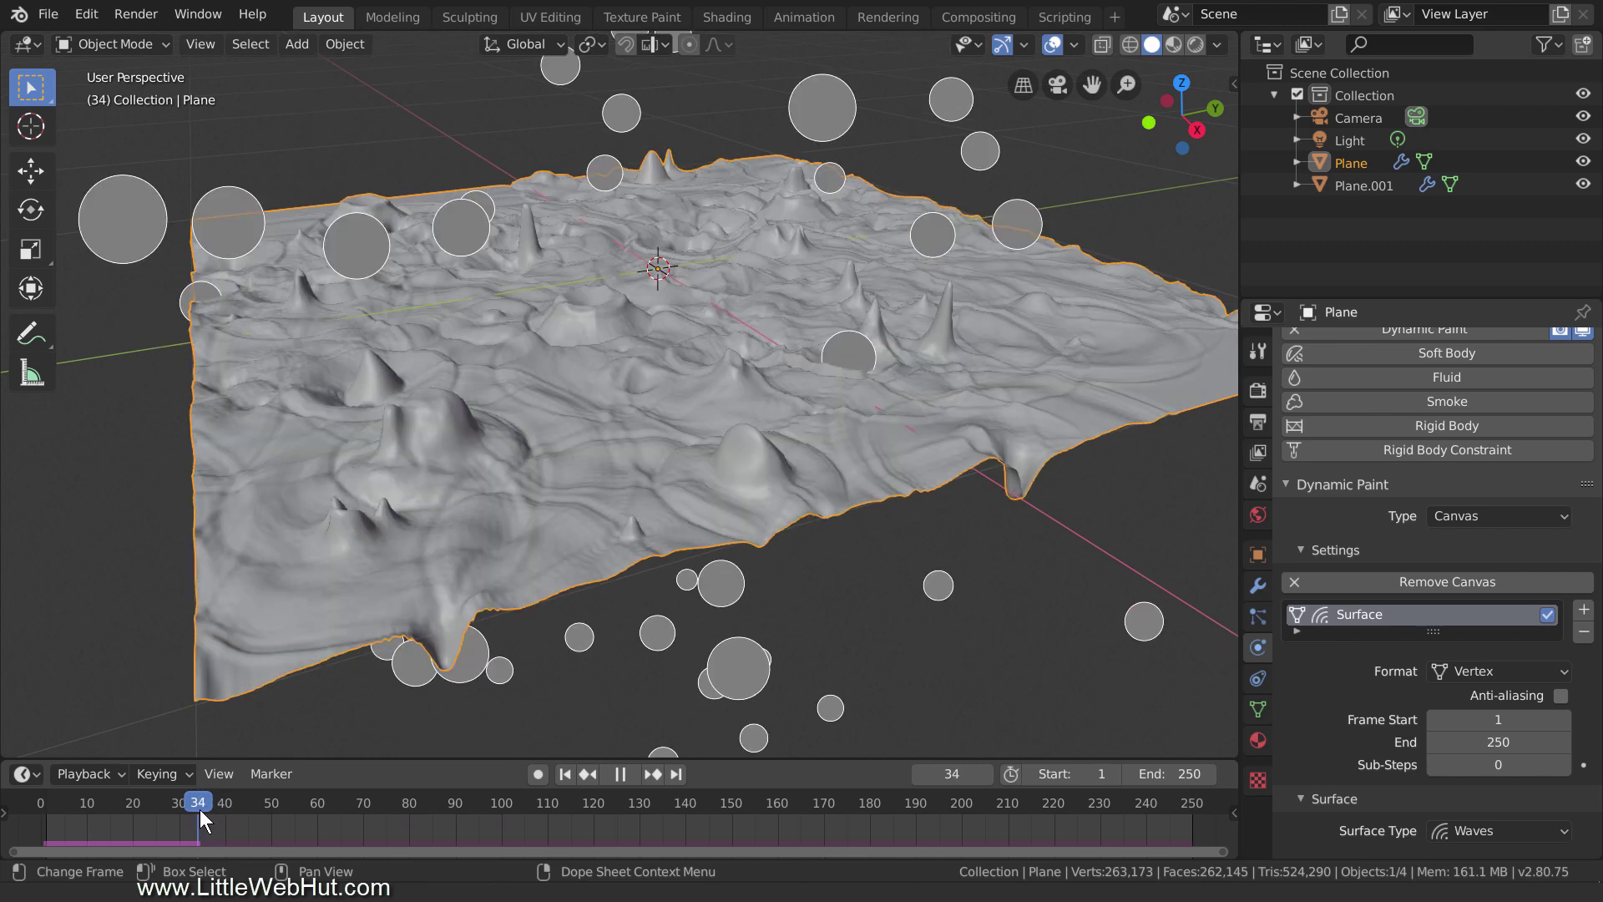
left_click_drag(199, 809, 199, 809)
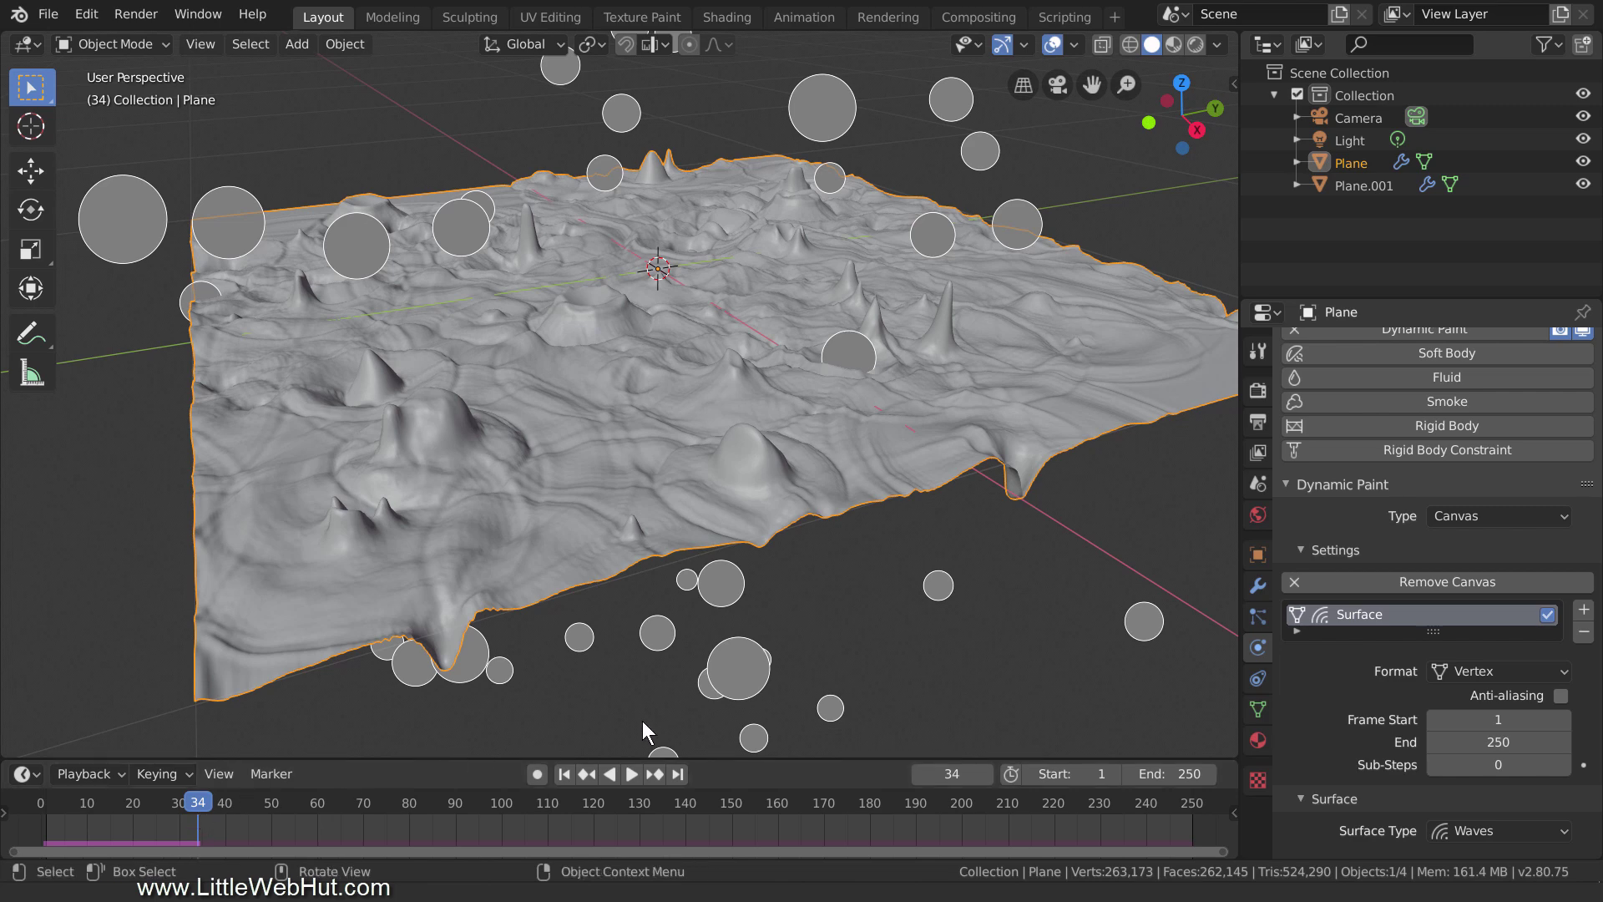
Step: Apply the Subdivision Surface and Dynamic Paint modifiers on the terrain plane
left_click(1258, 587)
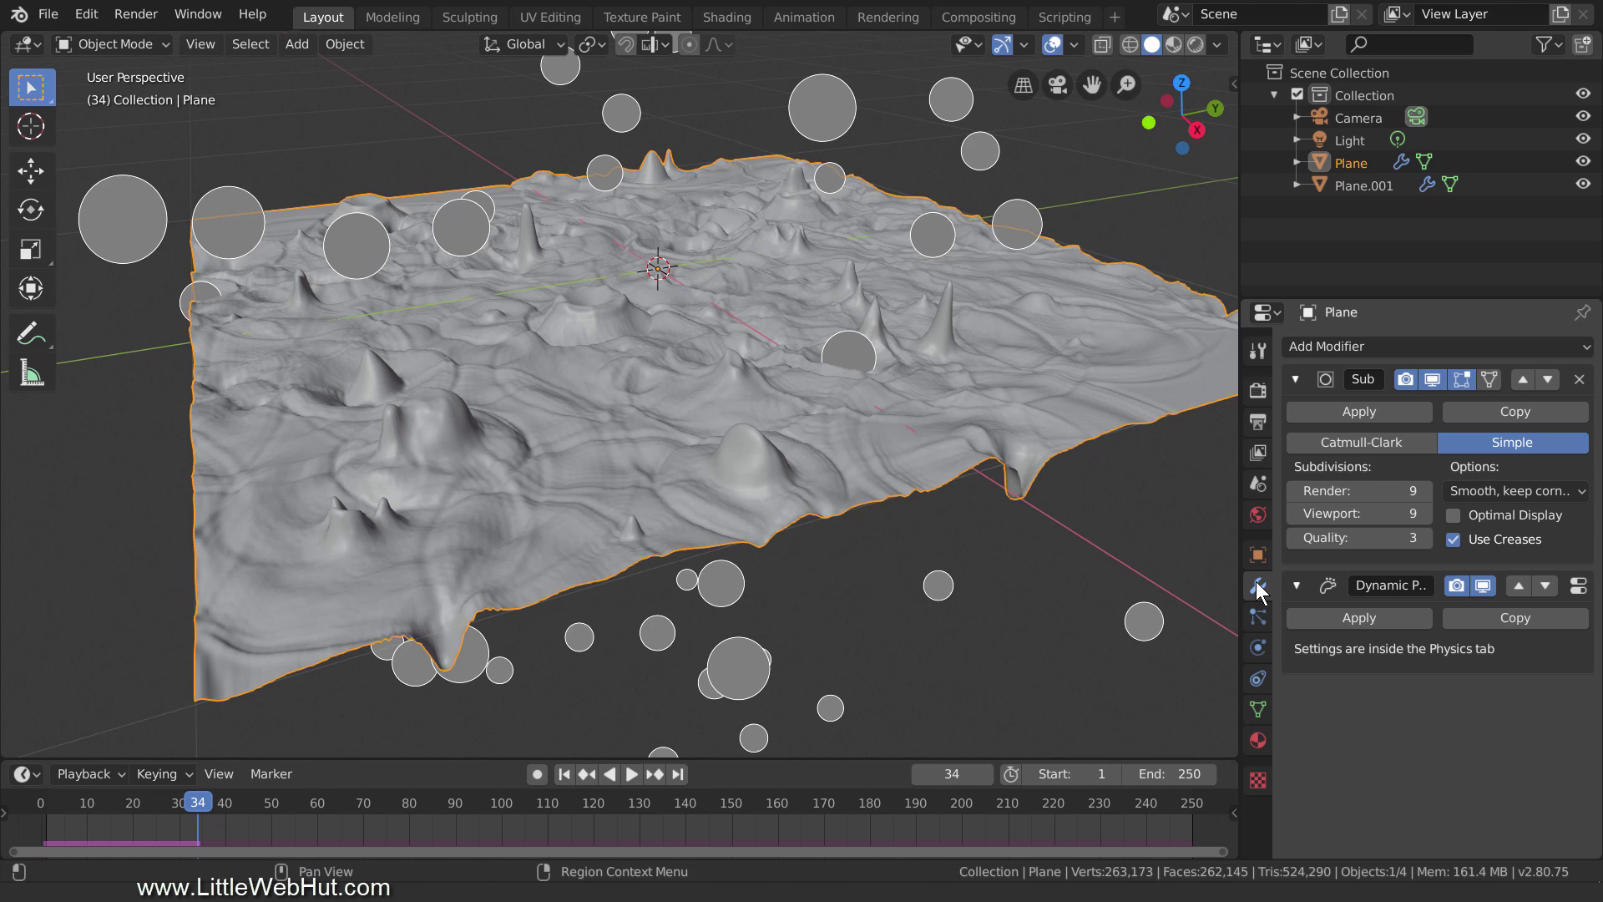
left_click(1407, 409)
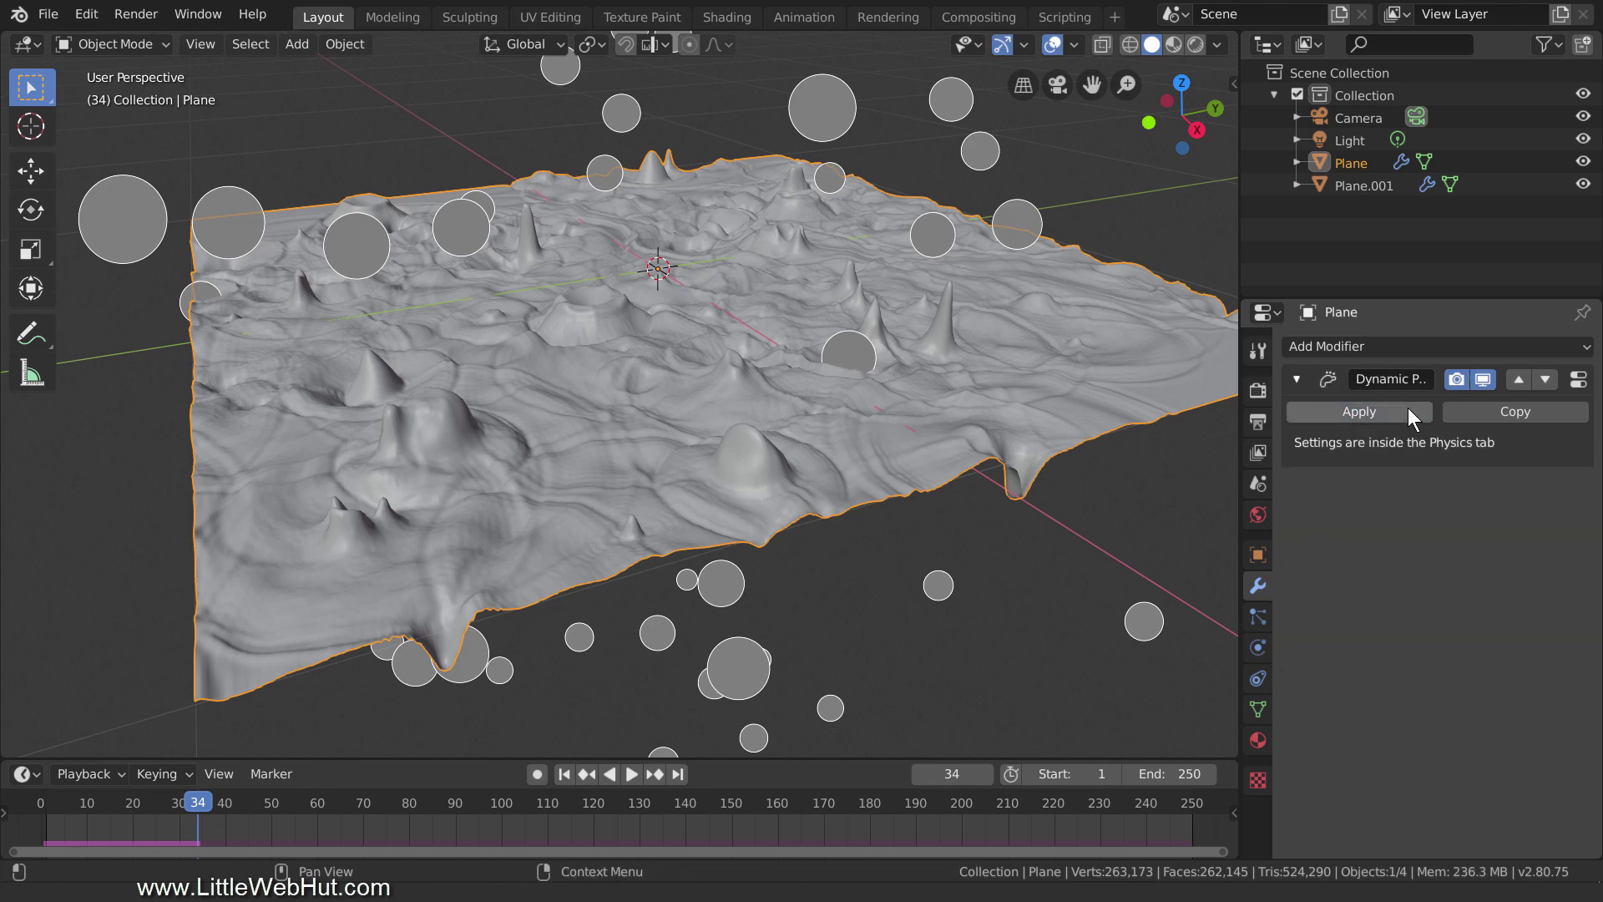
left_click(1407, 409)
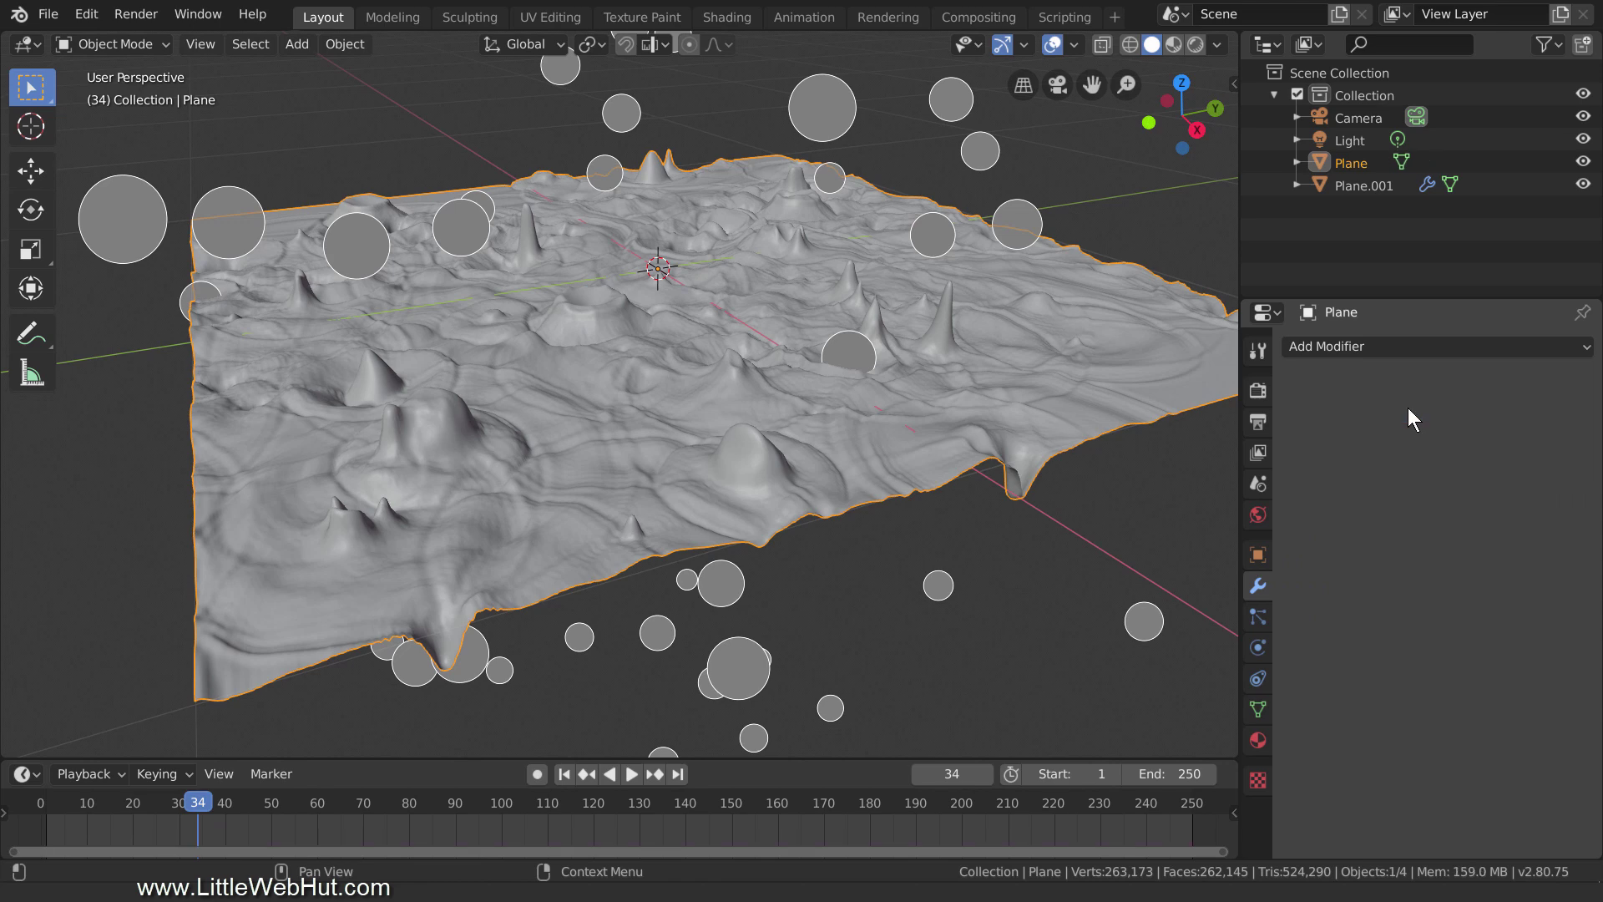
Step: Delete the upper emitter plane Plane.001
scroll(862, 474, "down", 8)
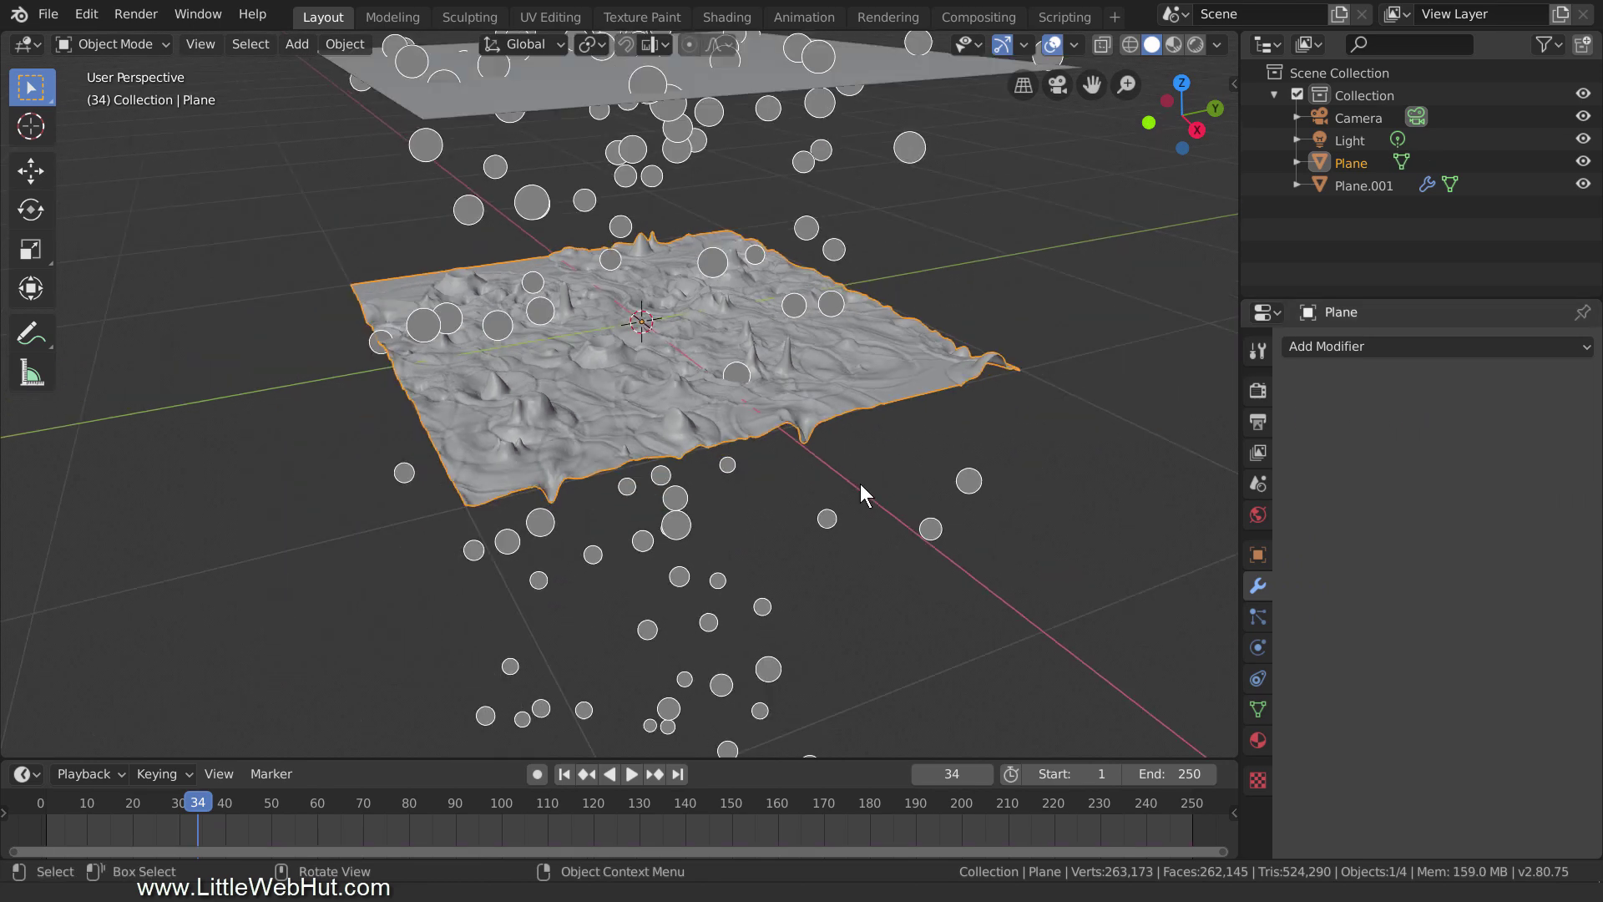
left_click(833, 138)
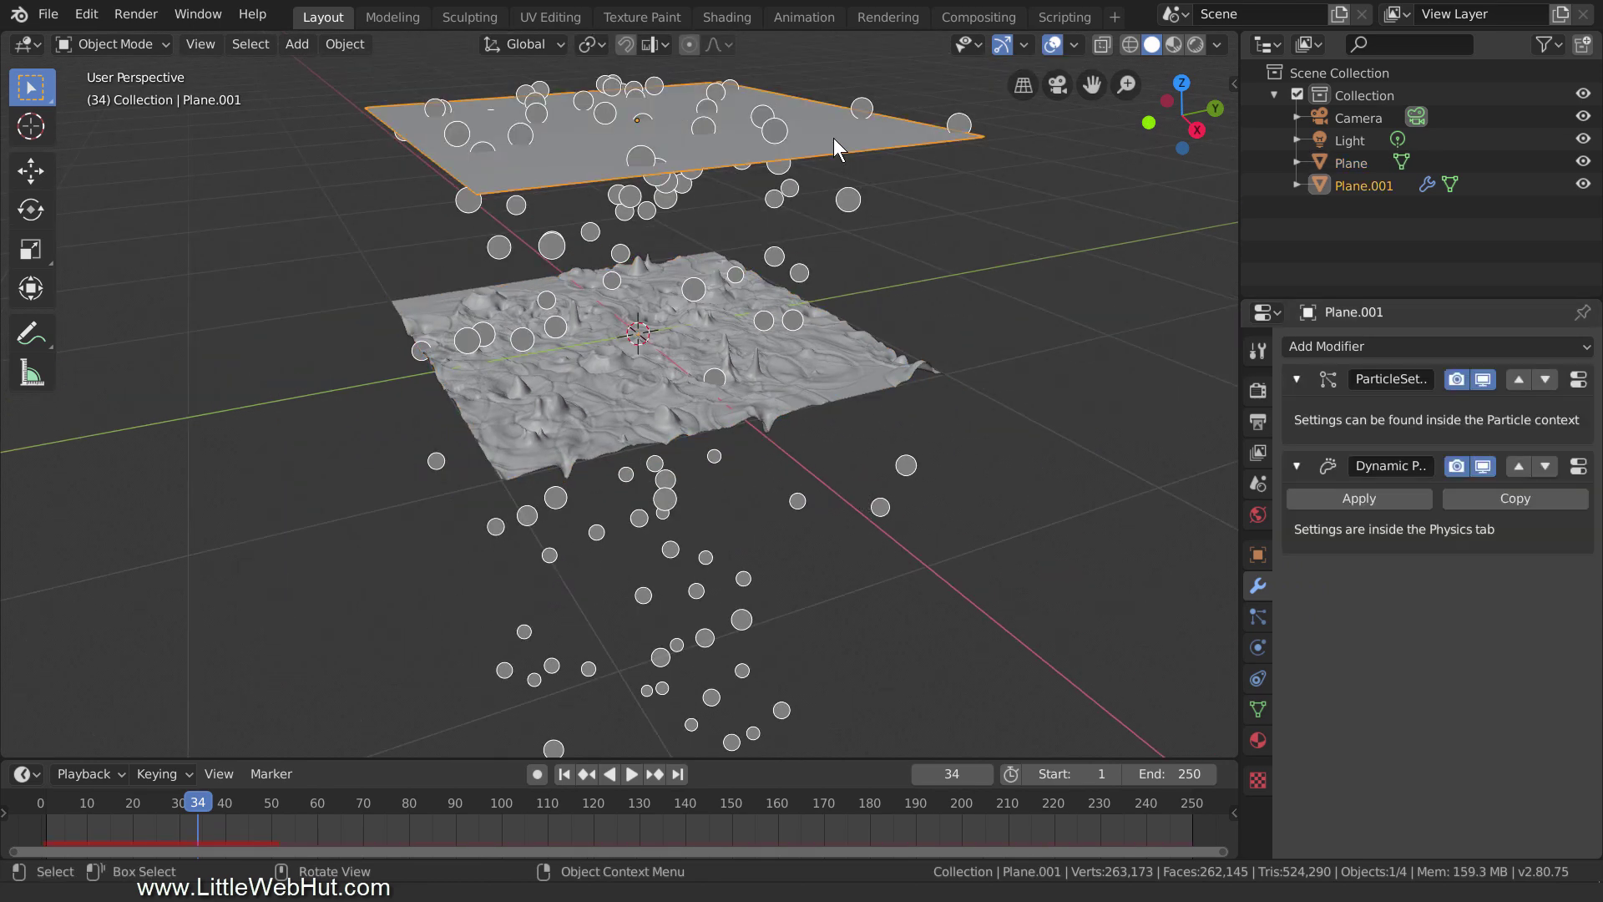
key("x")
left_click(834, 142)
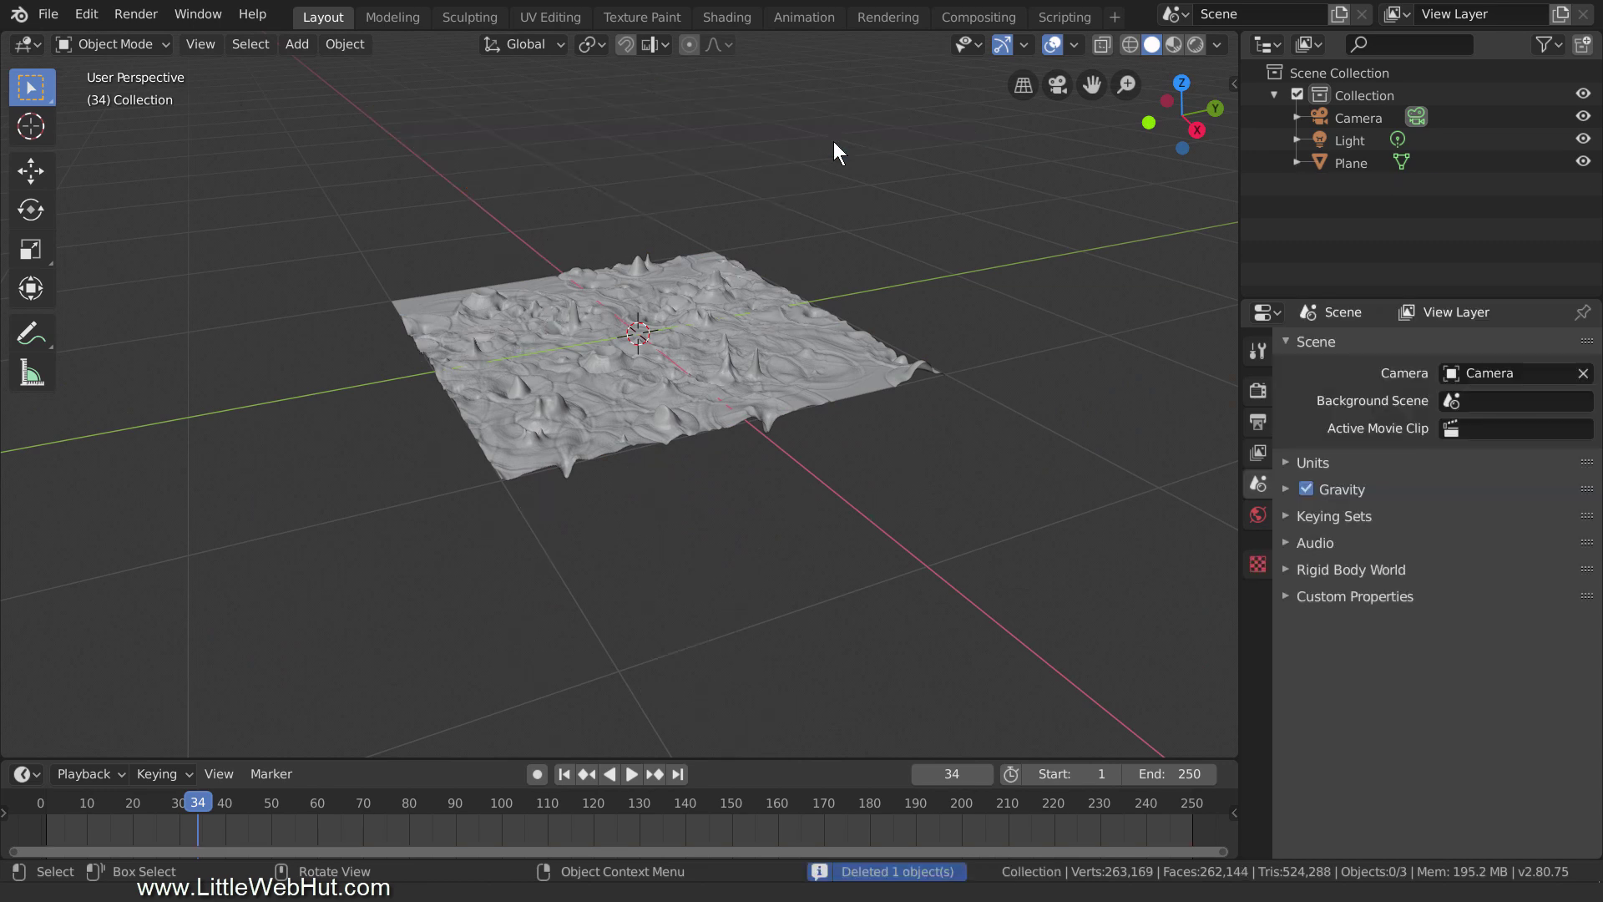
Step: Switch the render engine from Eevee to Cycles
scroll(794, 208, "up", 8)
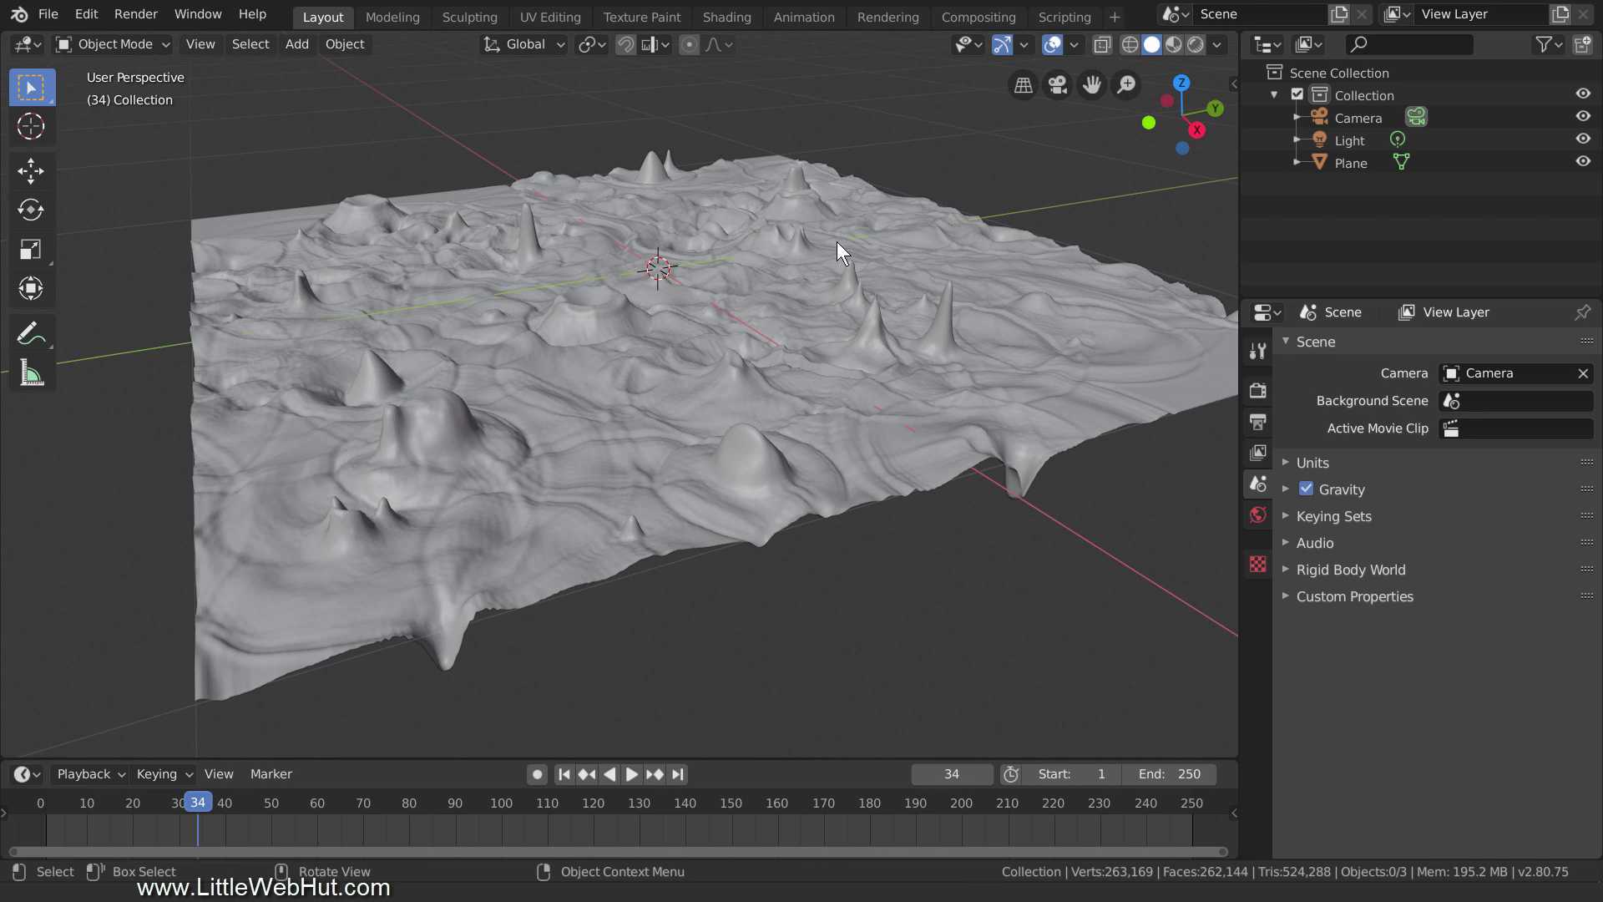
left_click(1258, 390)
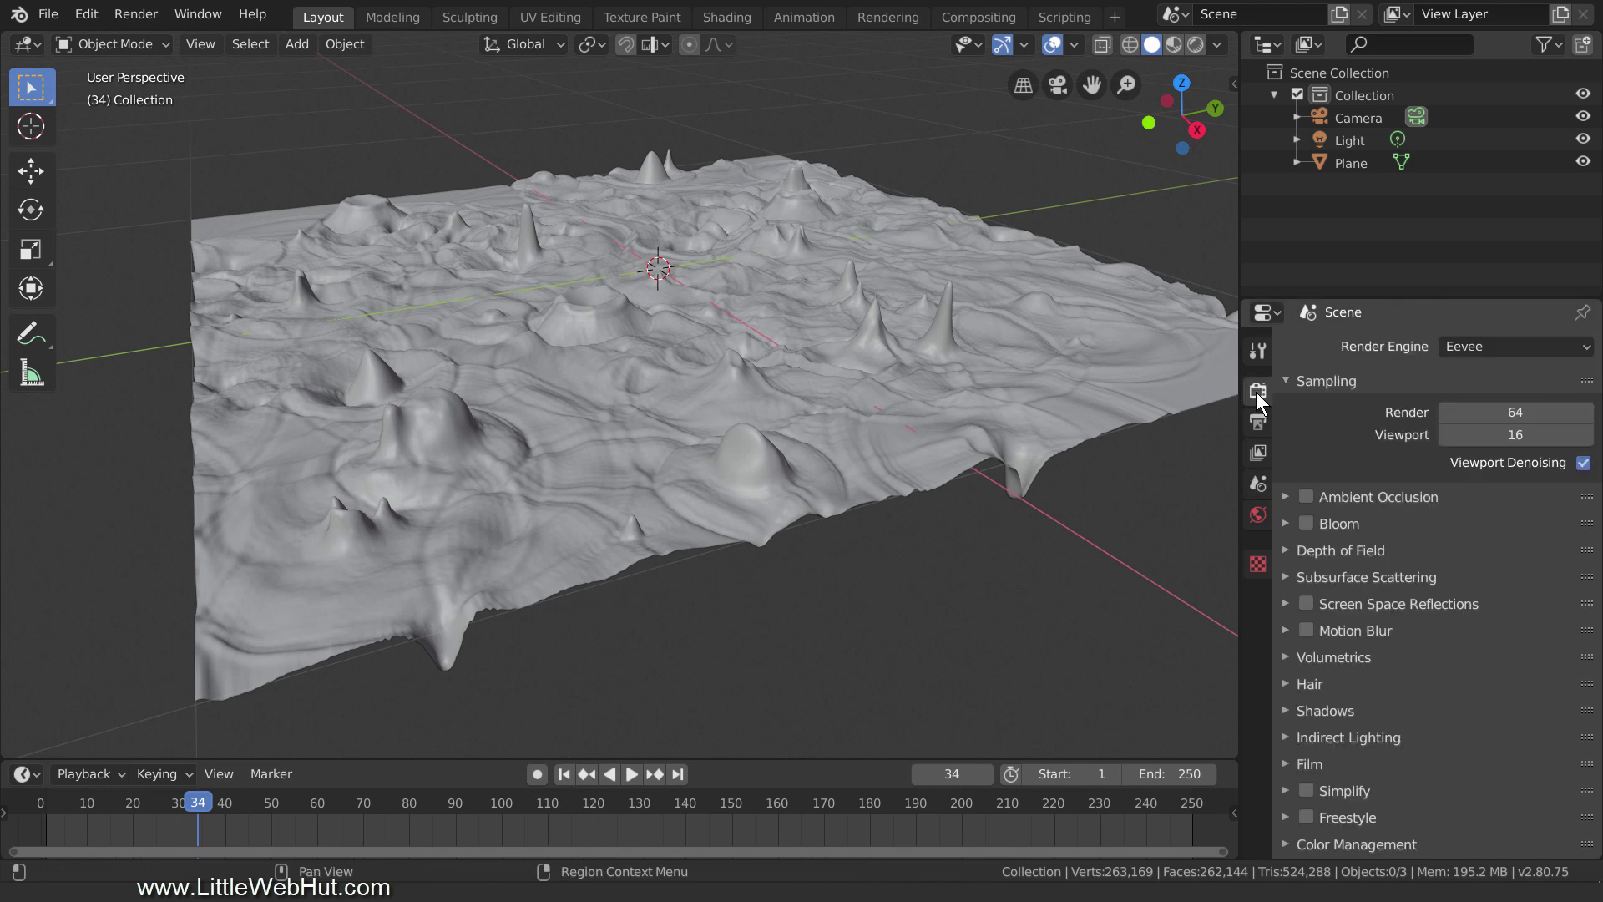
left_click(1491, 345)
left_click(1504, 419)
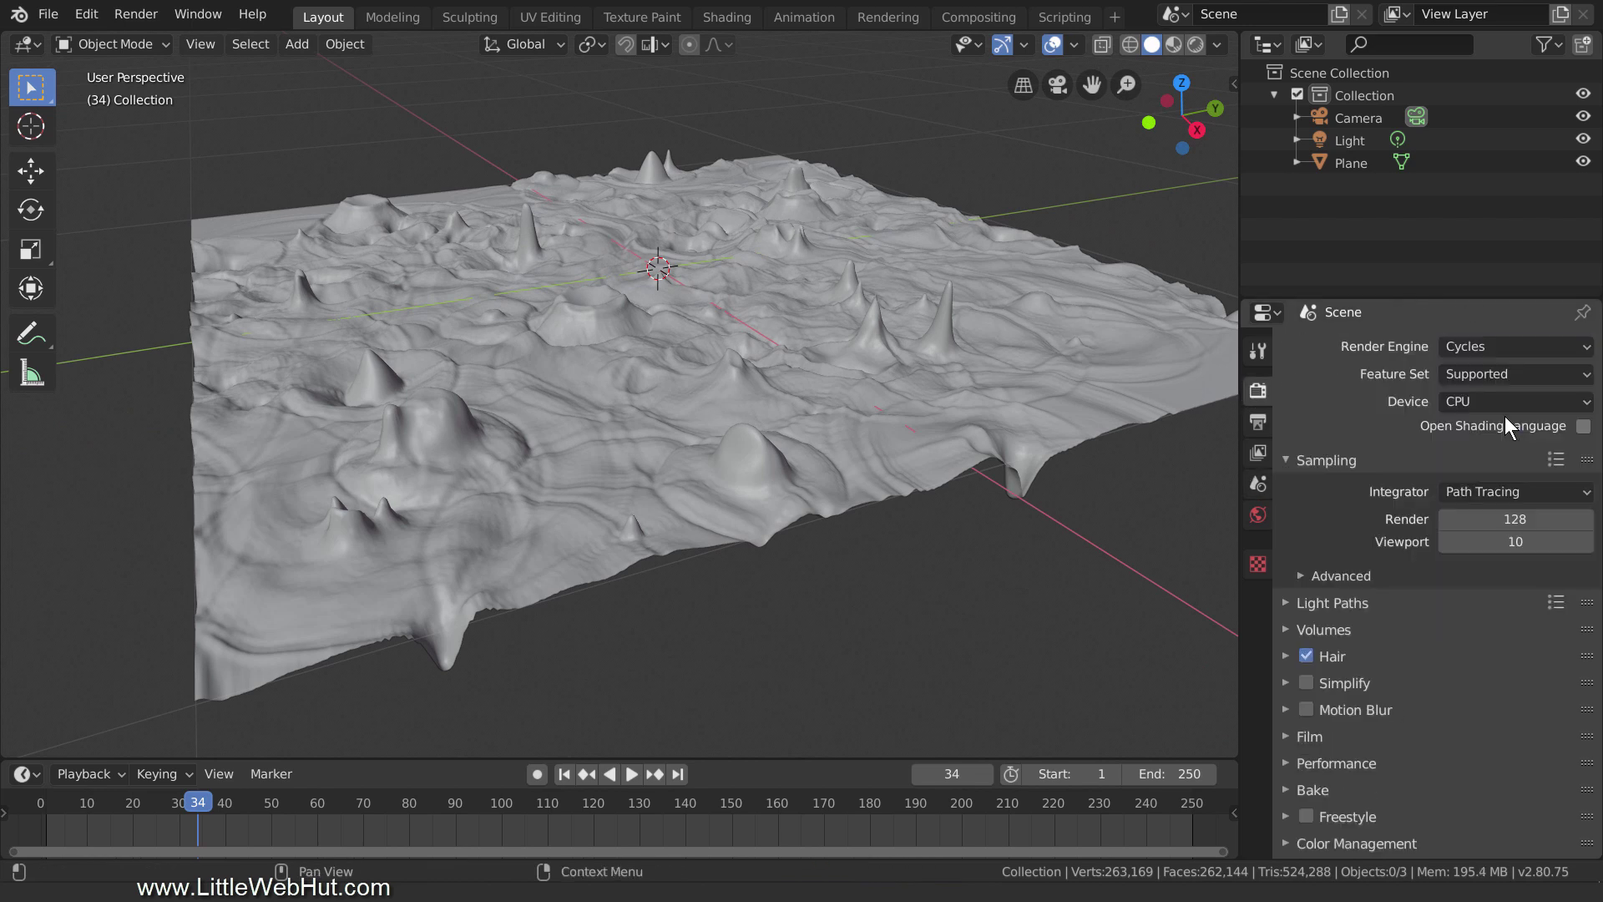
Step: Add a new Principled BSDF material to the terrain plane with Roughness 1.000
left_click(1058, 325)
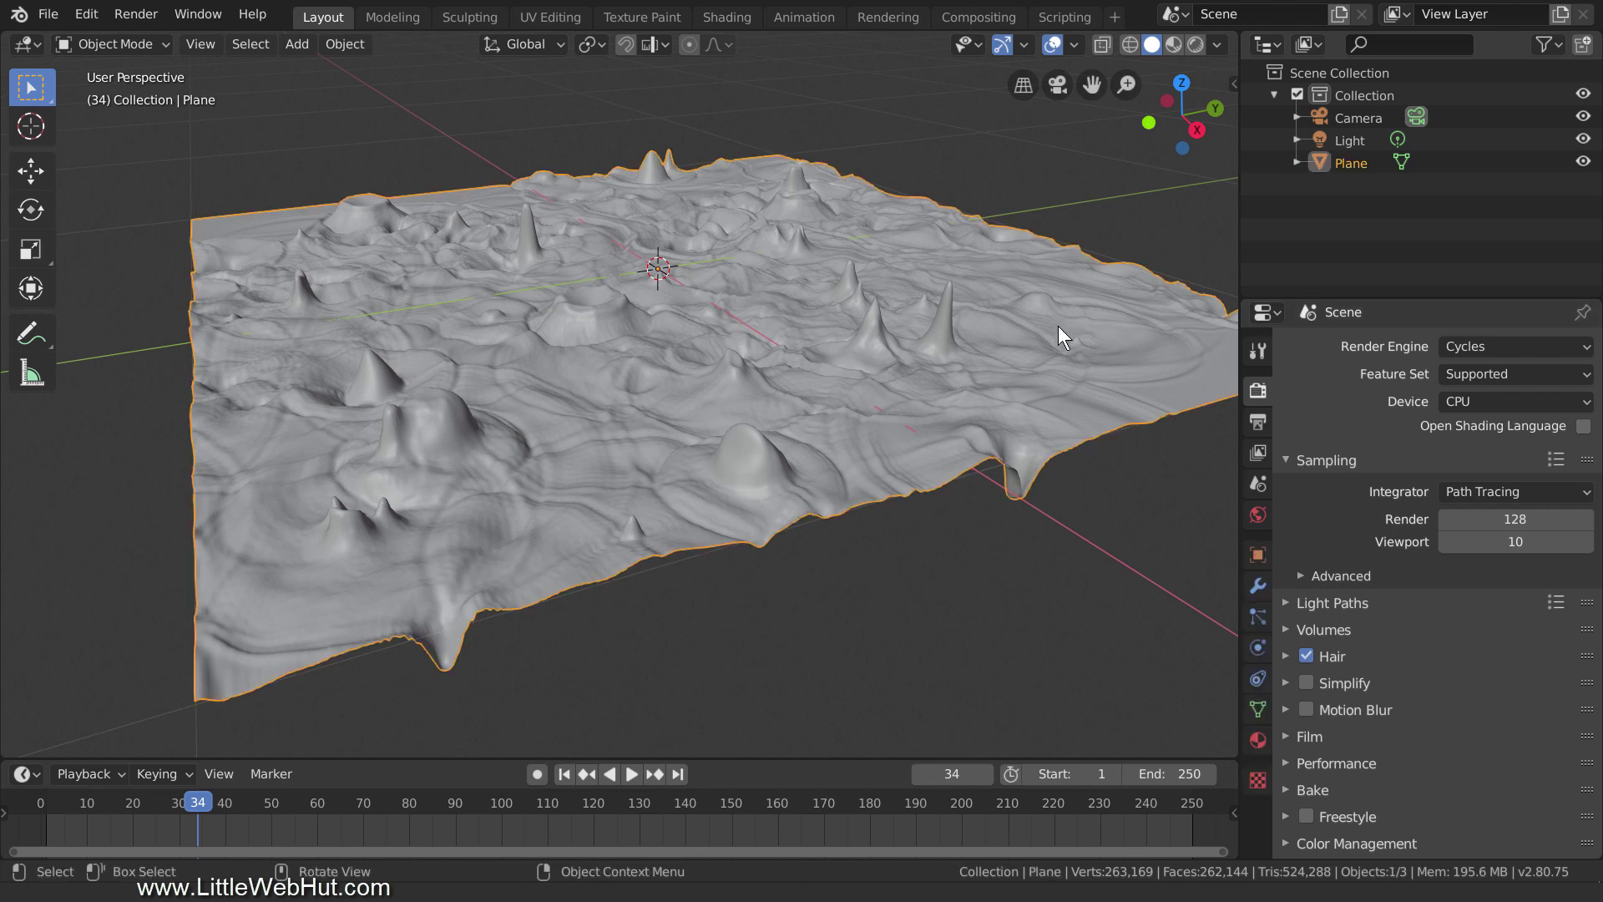
left_click(1258, 740)
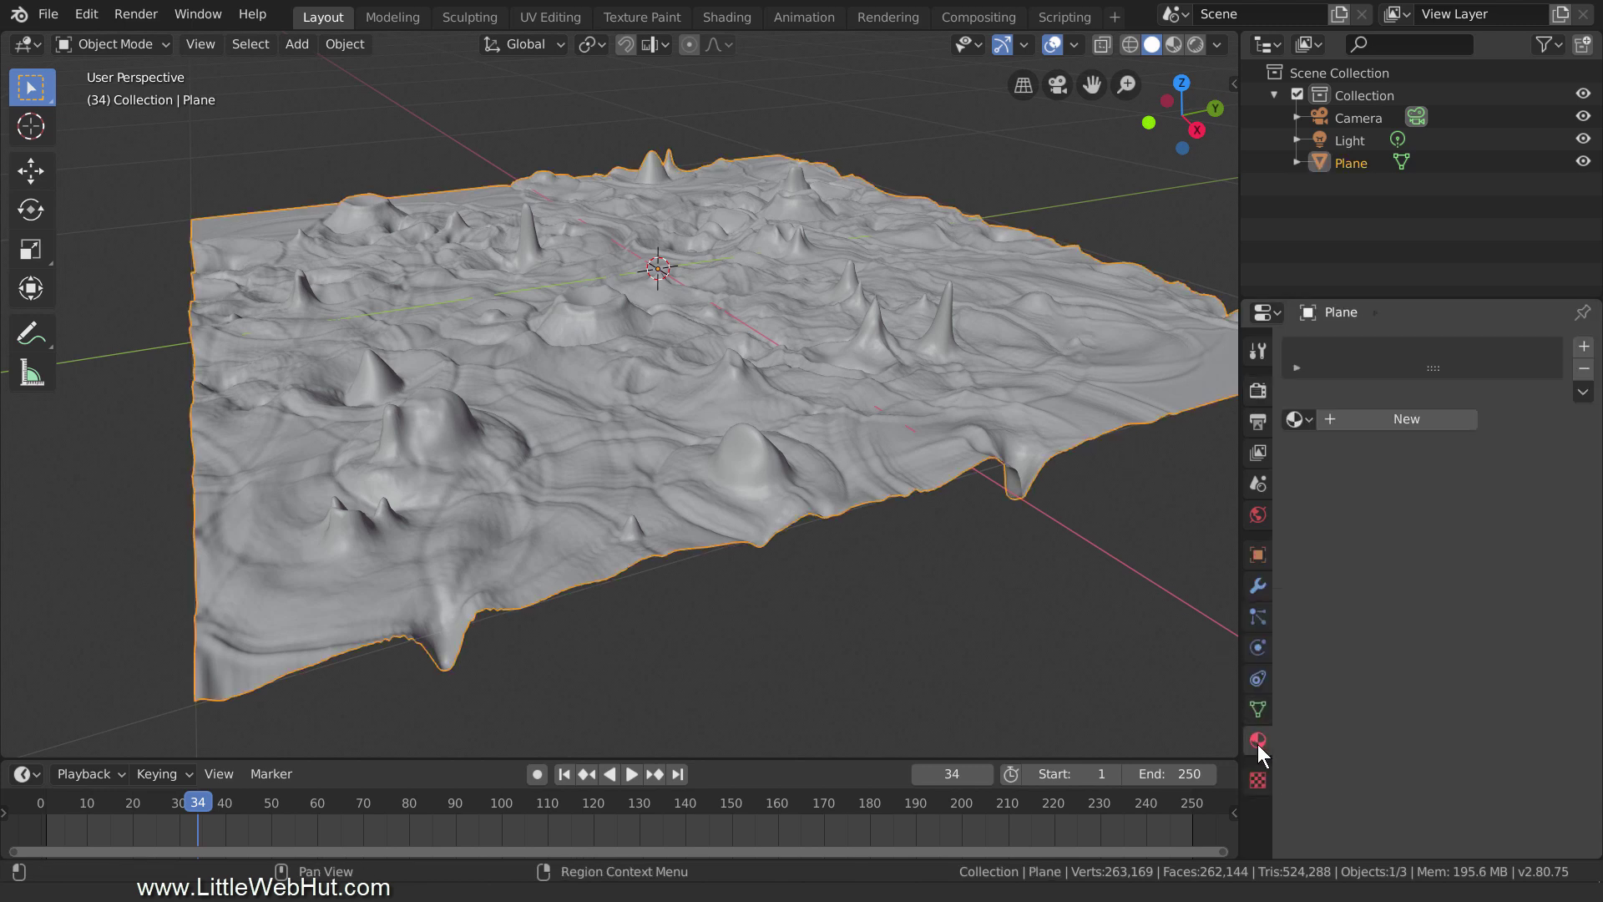
left_click(1379, 417)
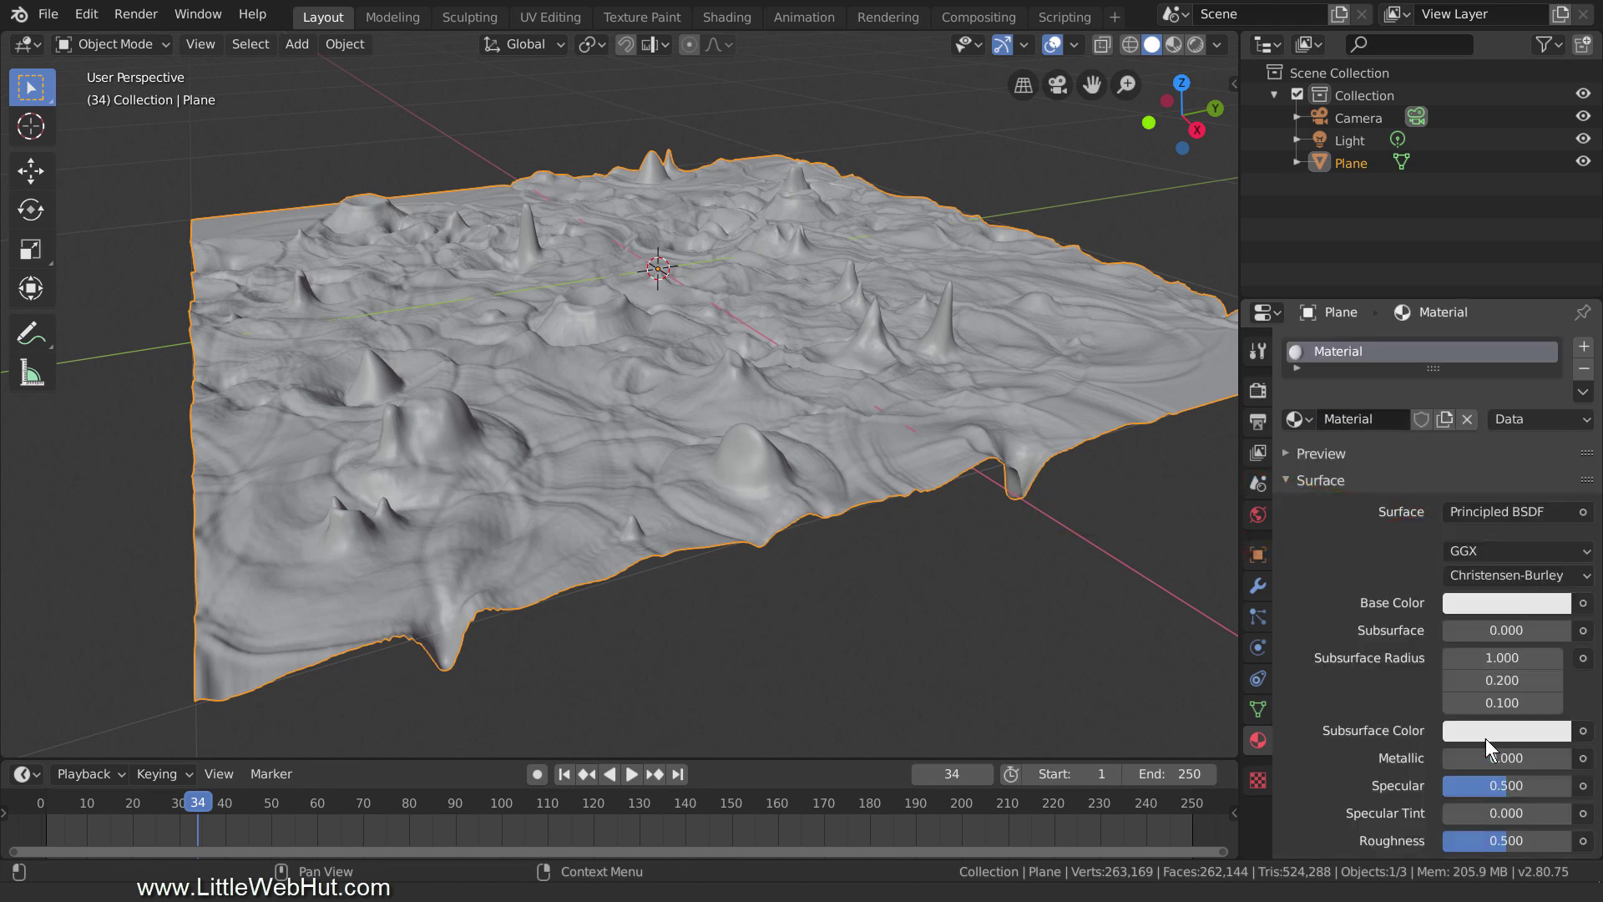
left_click(1514, 841)
type("1")
key("Return")
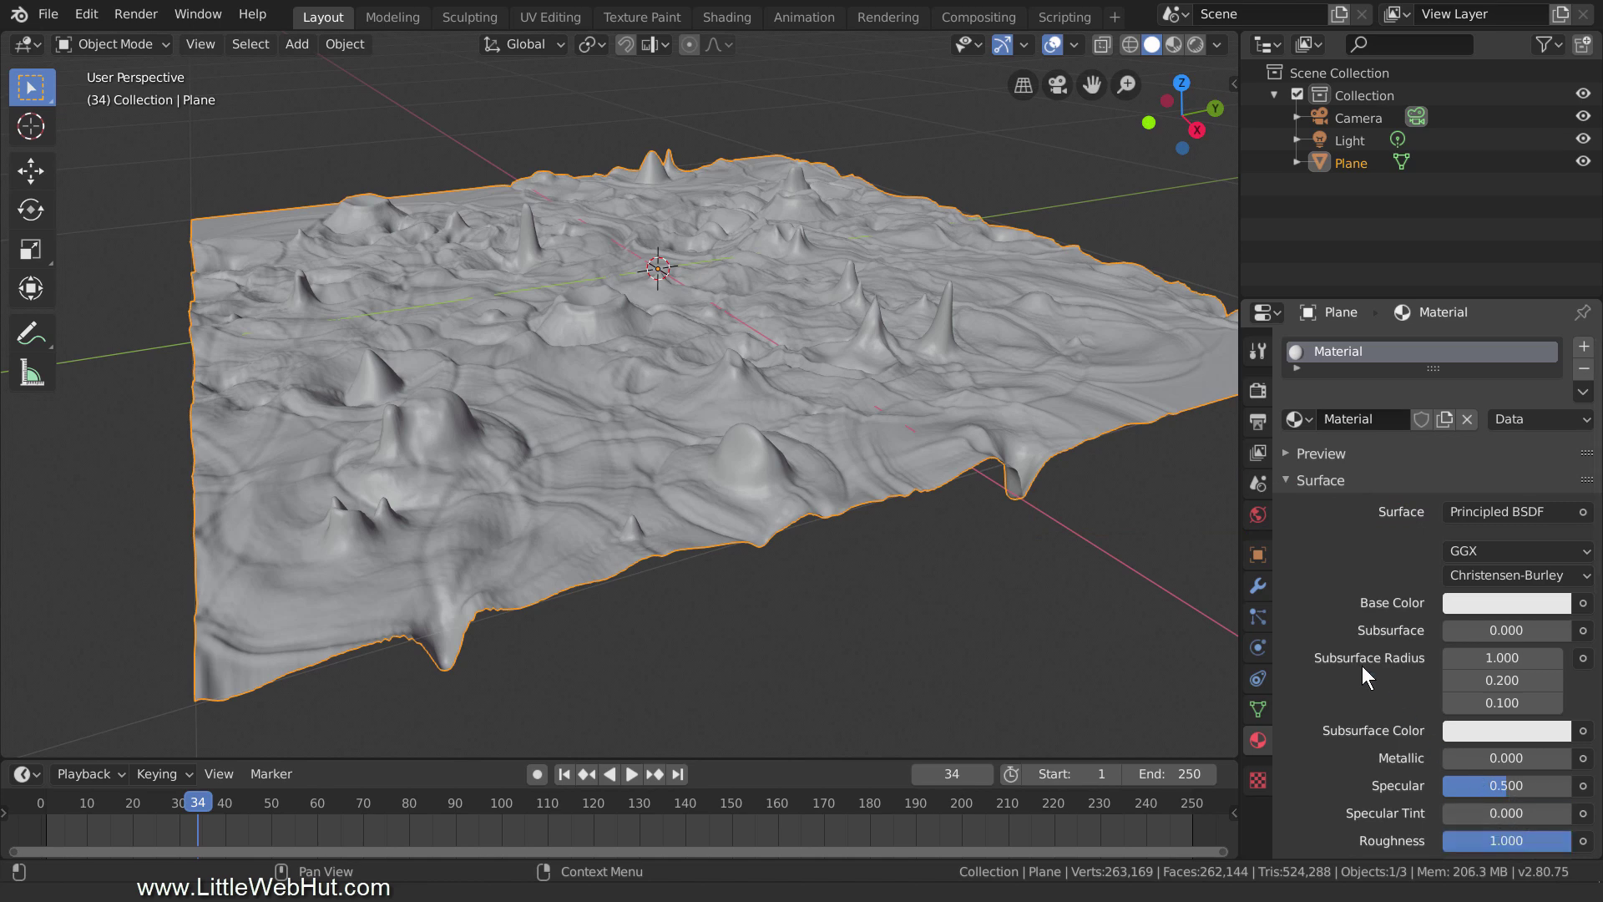
Step: In the Shading workspace, enlarge the node editor and unlink the Add node from the Mix Shader factor
left_click(740, 21)
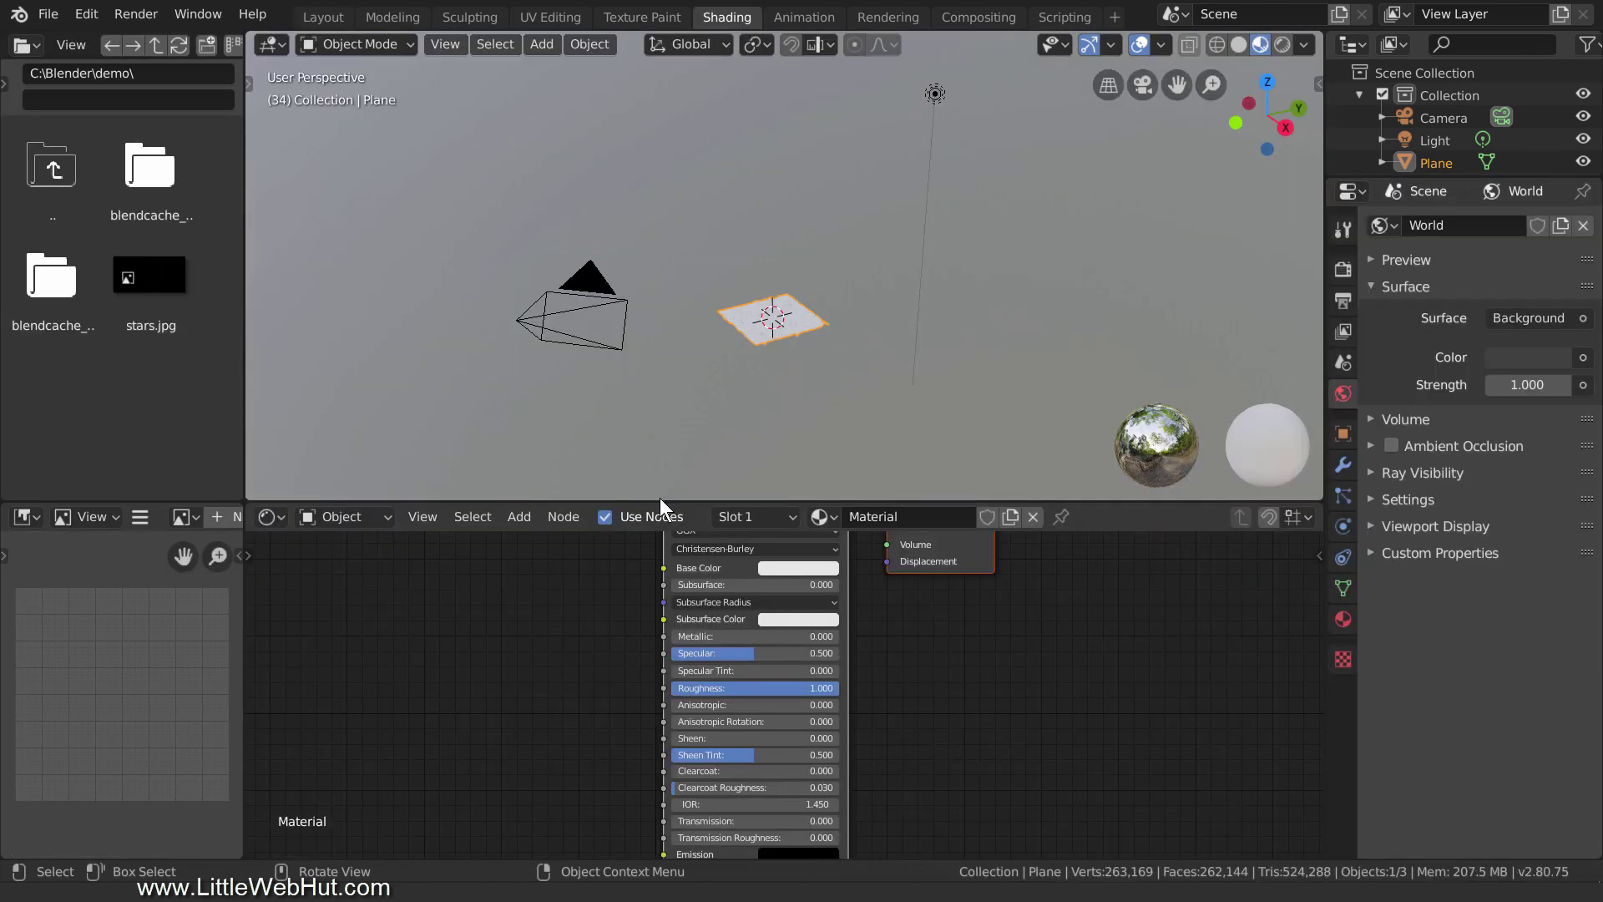
left_click_drag(659, 500, 641, 47)
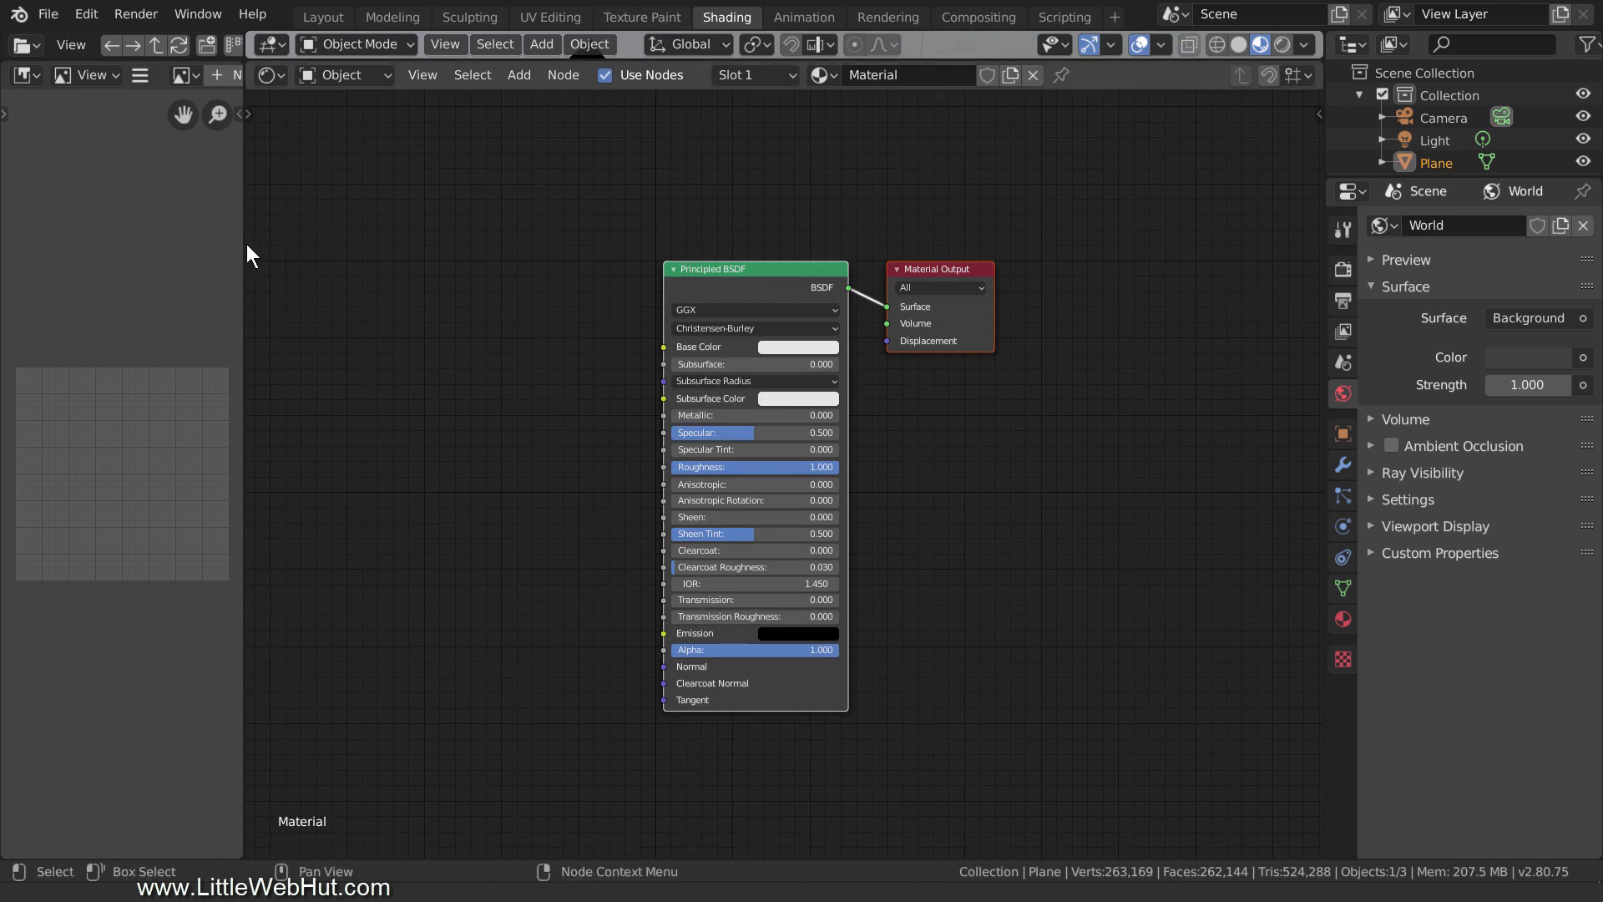
left_click_drag(242, 243, 7, 276)
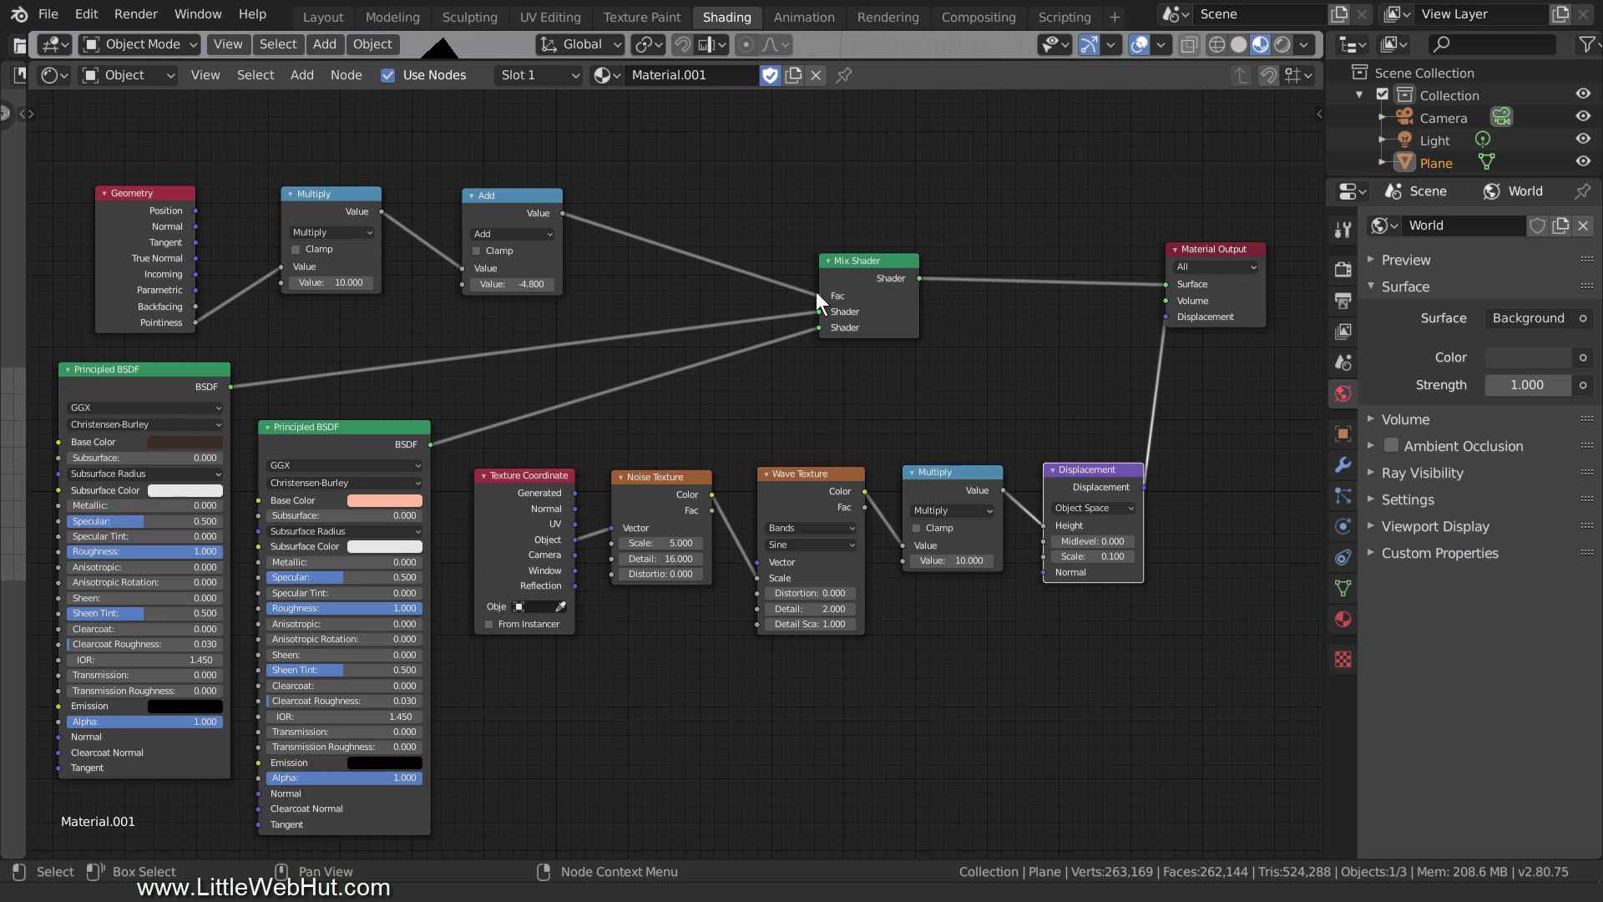
left_click_drag(817, 295, 759, 262)
Step: In top view, move the point light over the centre of the terrain plane
left_click(338, 15)
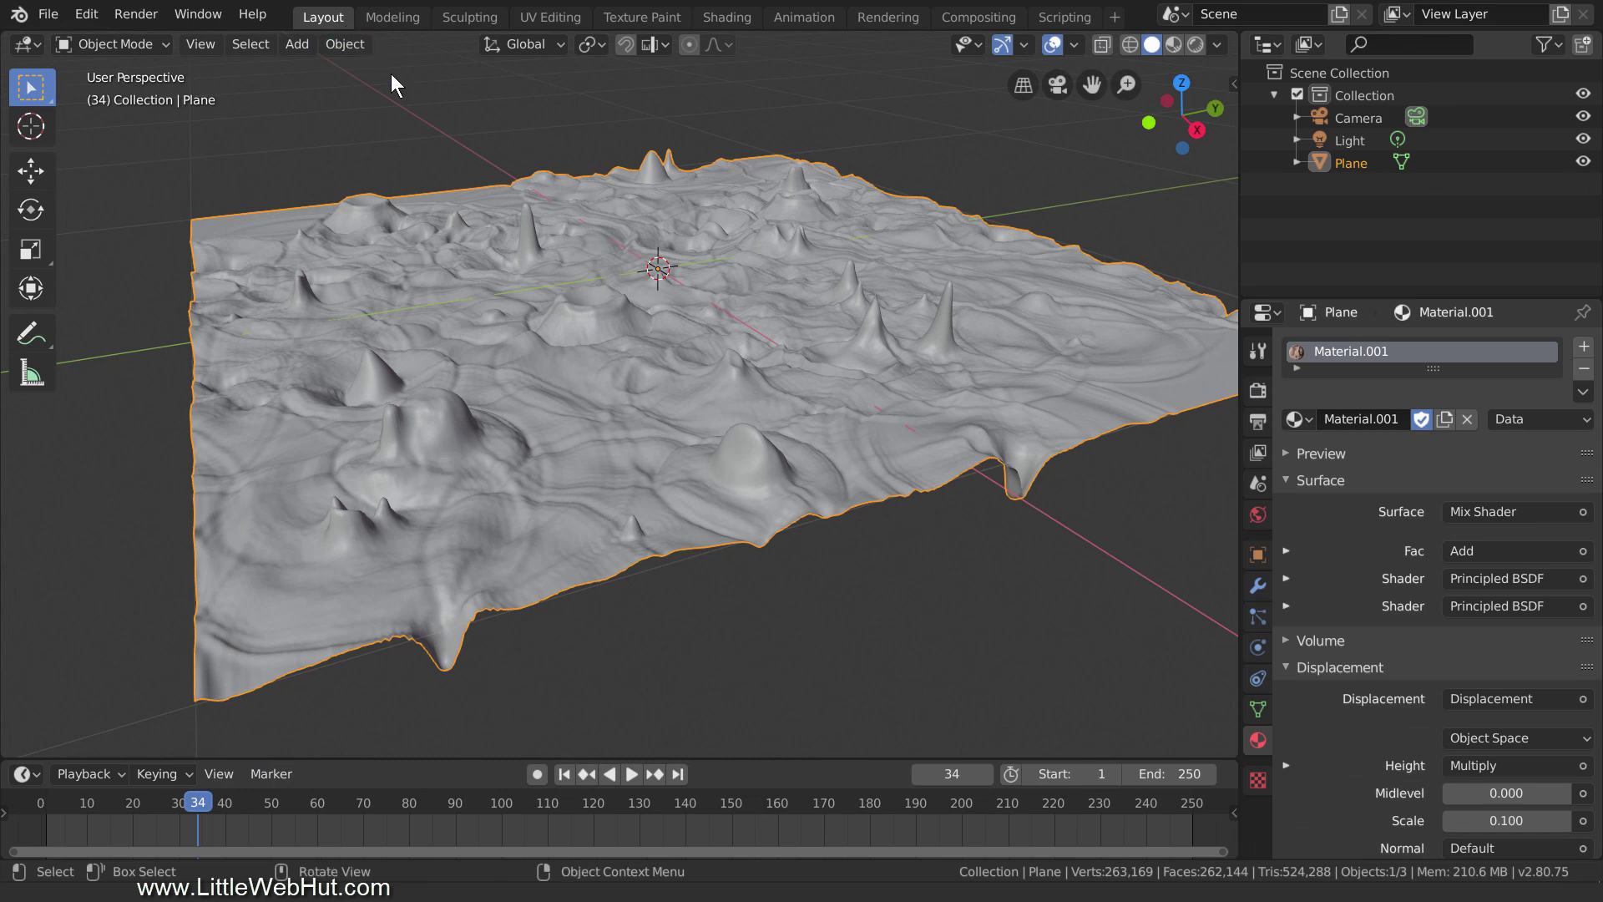
key("KP_7")
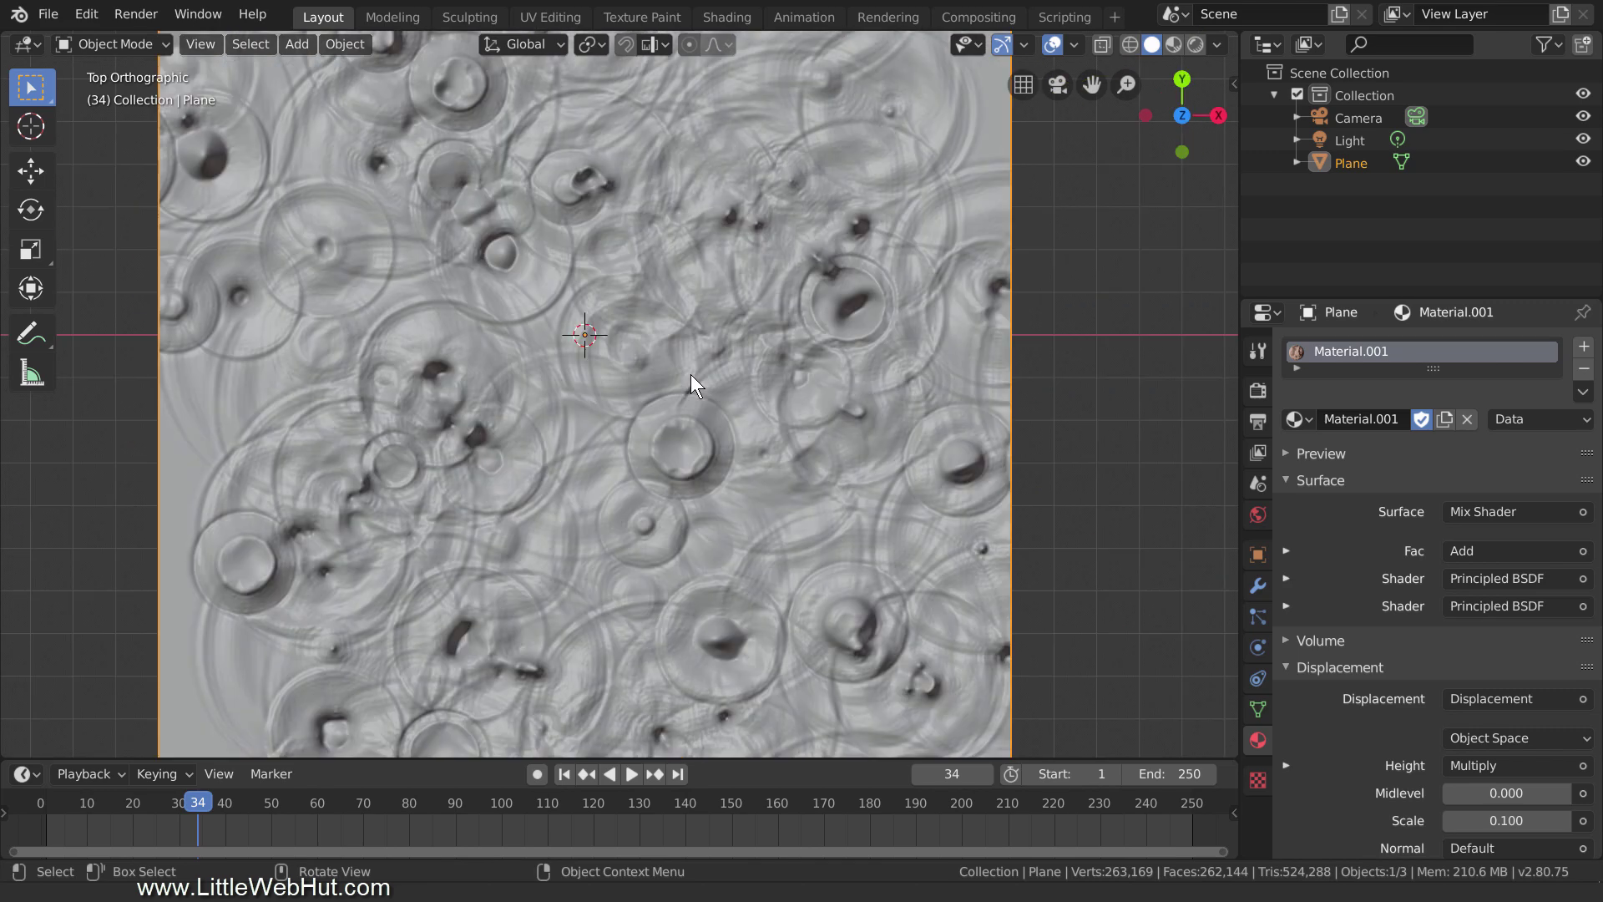
scroll(690, 373, "down", 8)
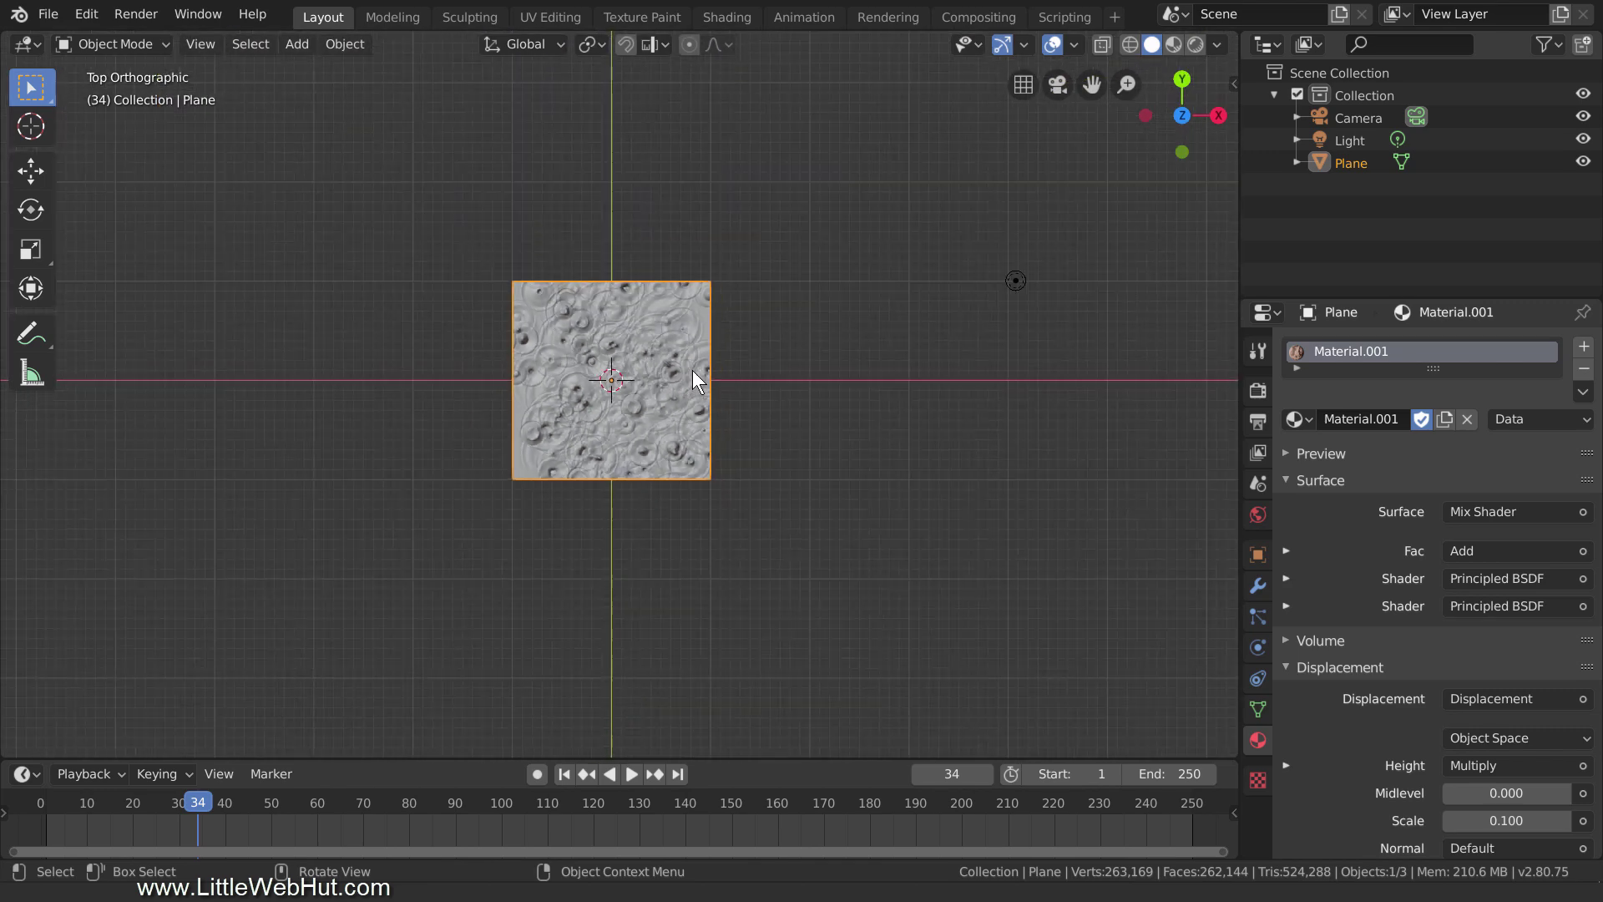
scroll(693, 371, "down", 2)
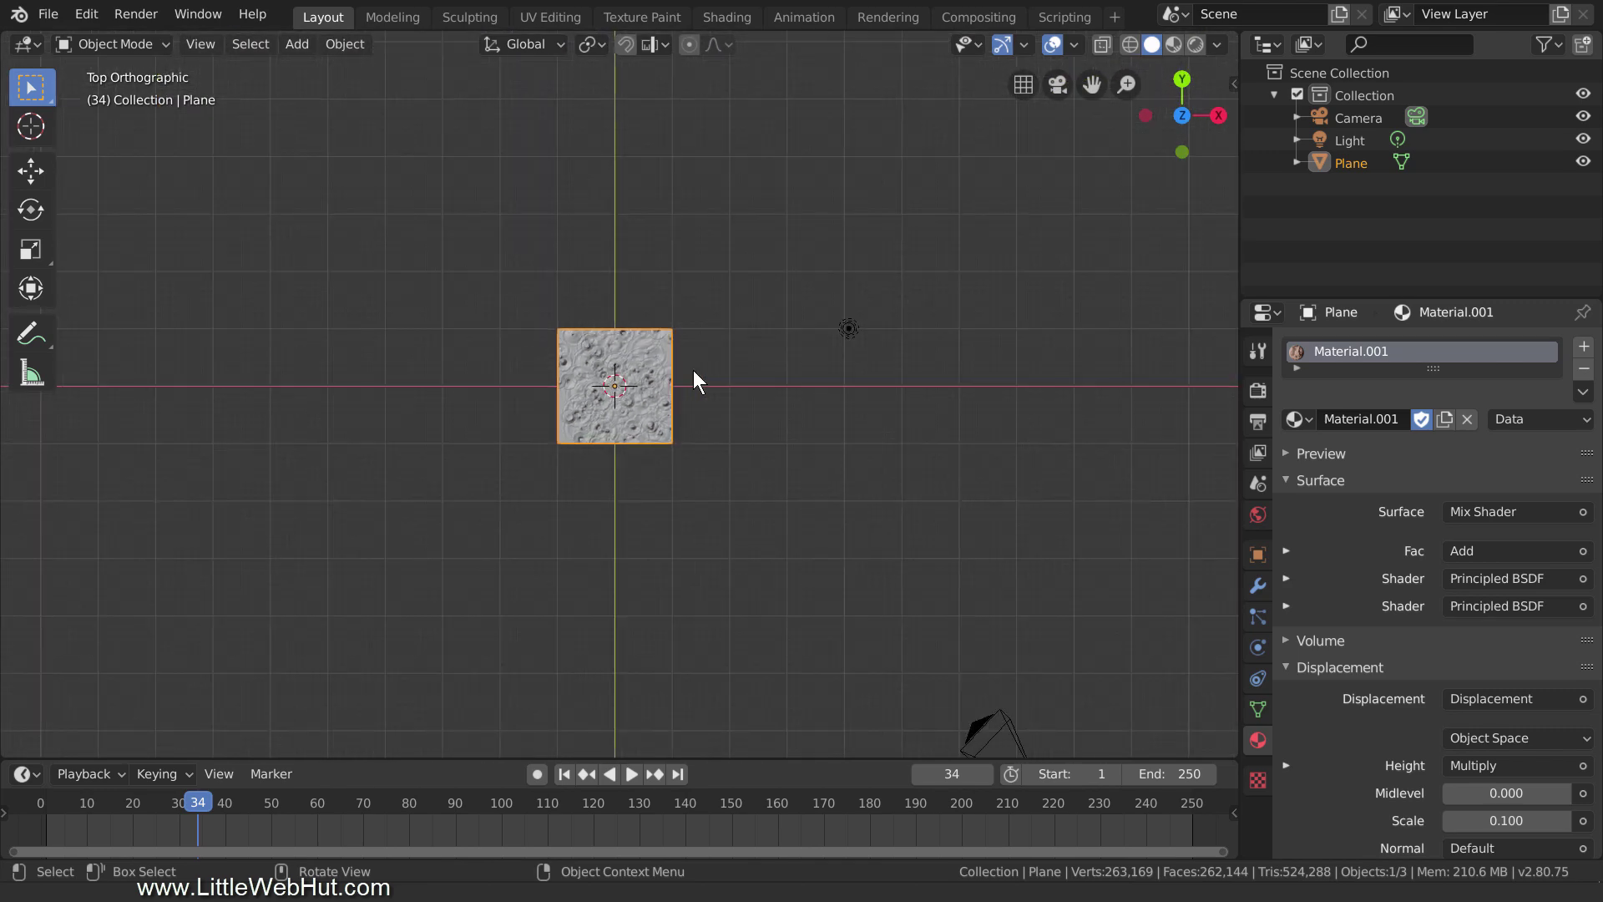
left_click(849, 328)
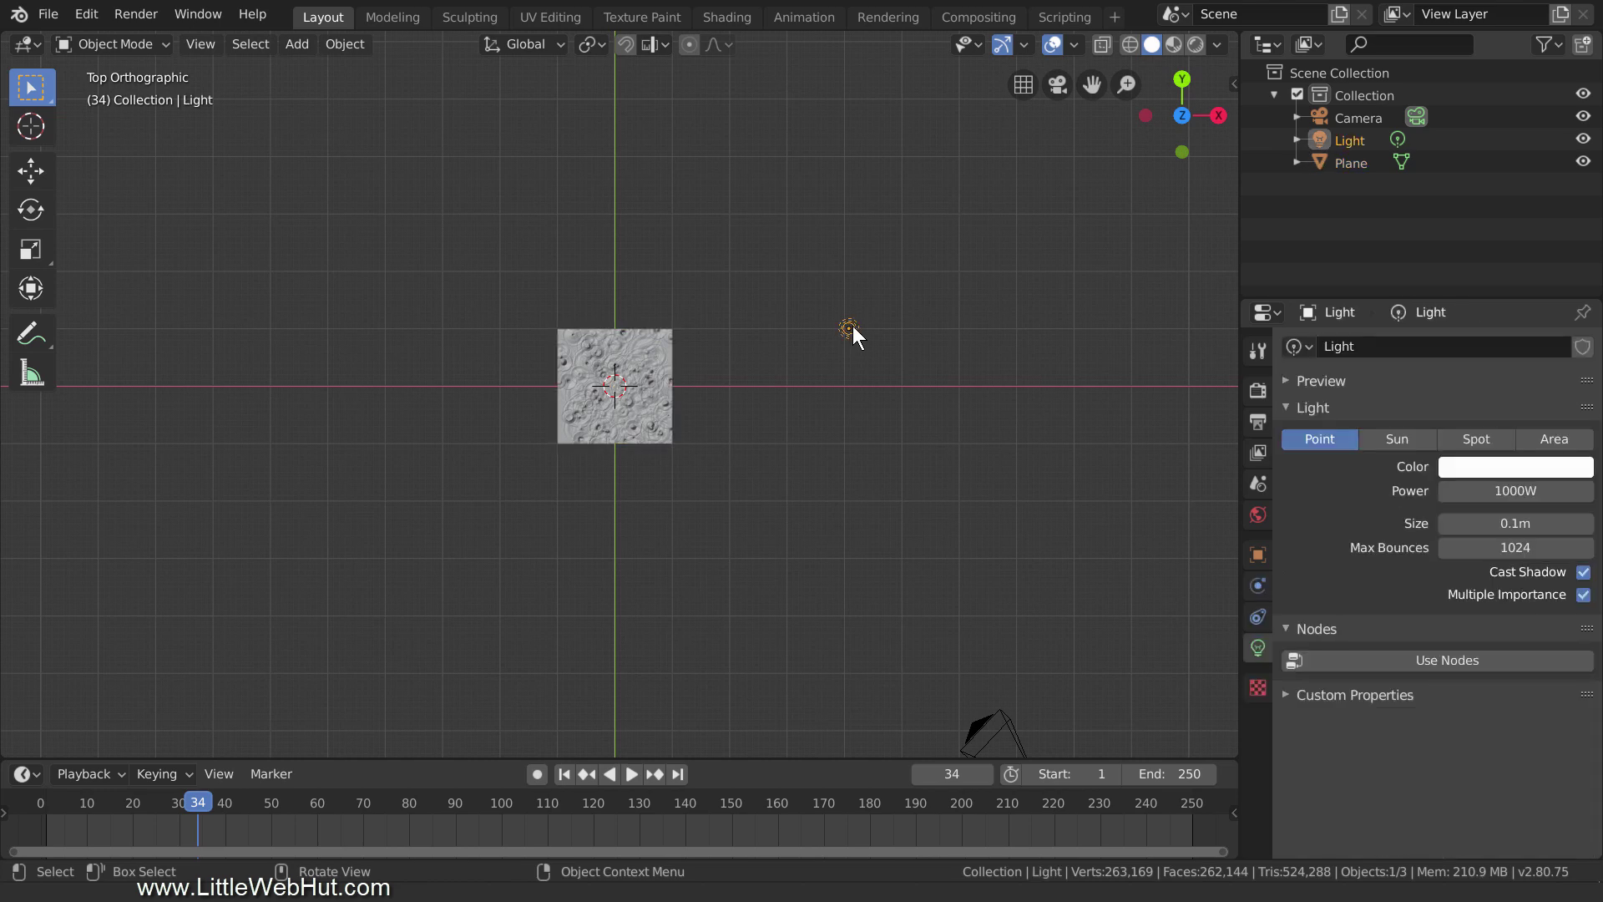
key("g")
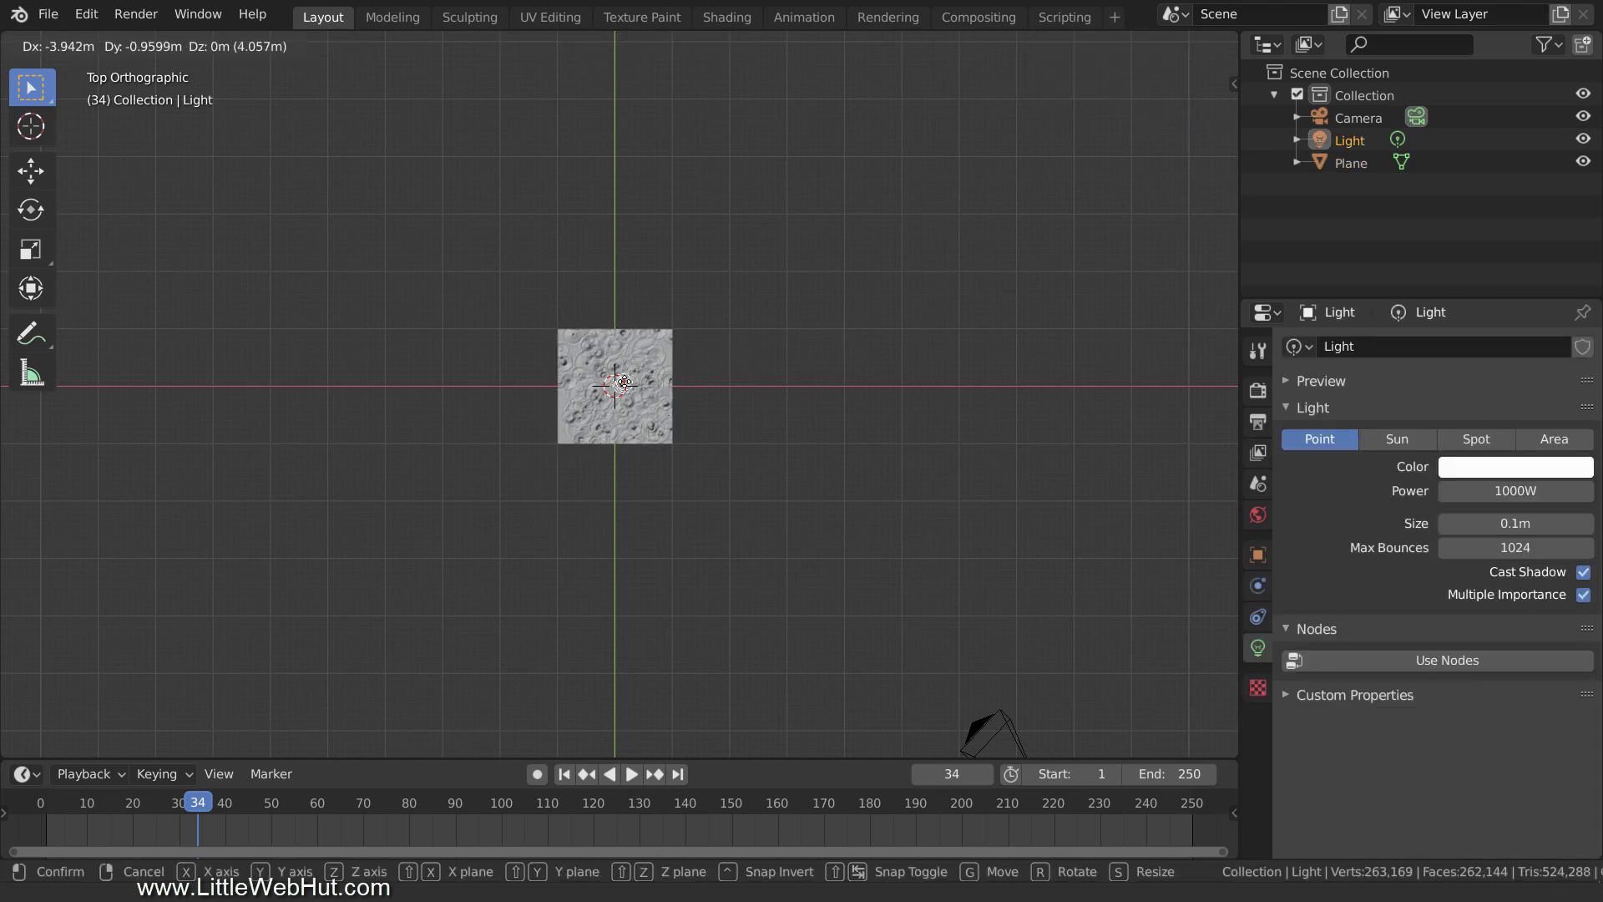
left_click(615, 385)
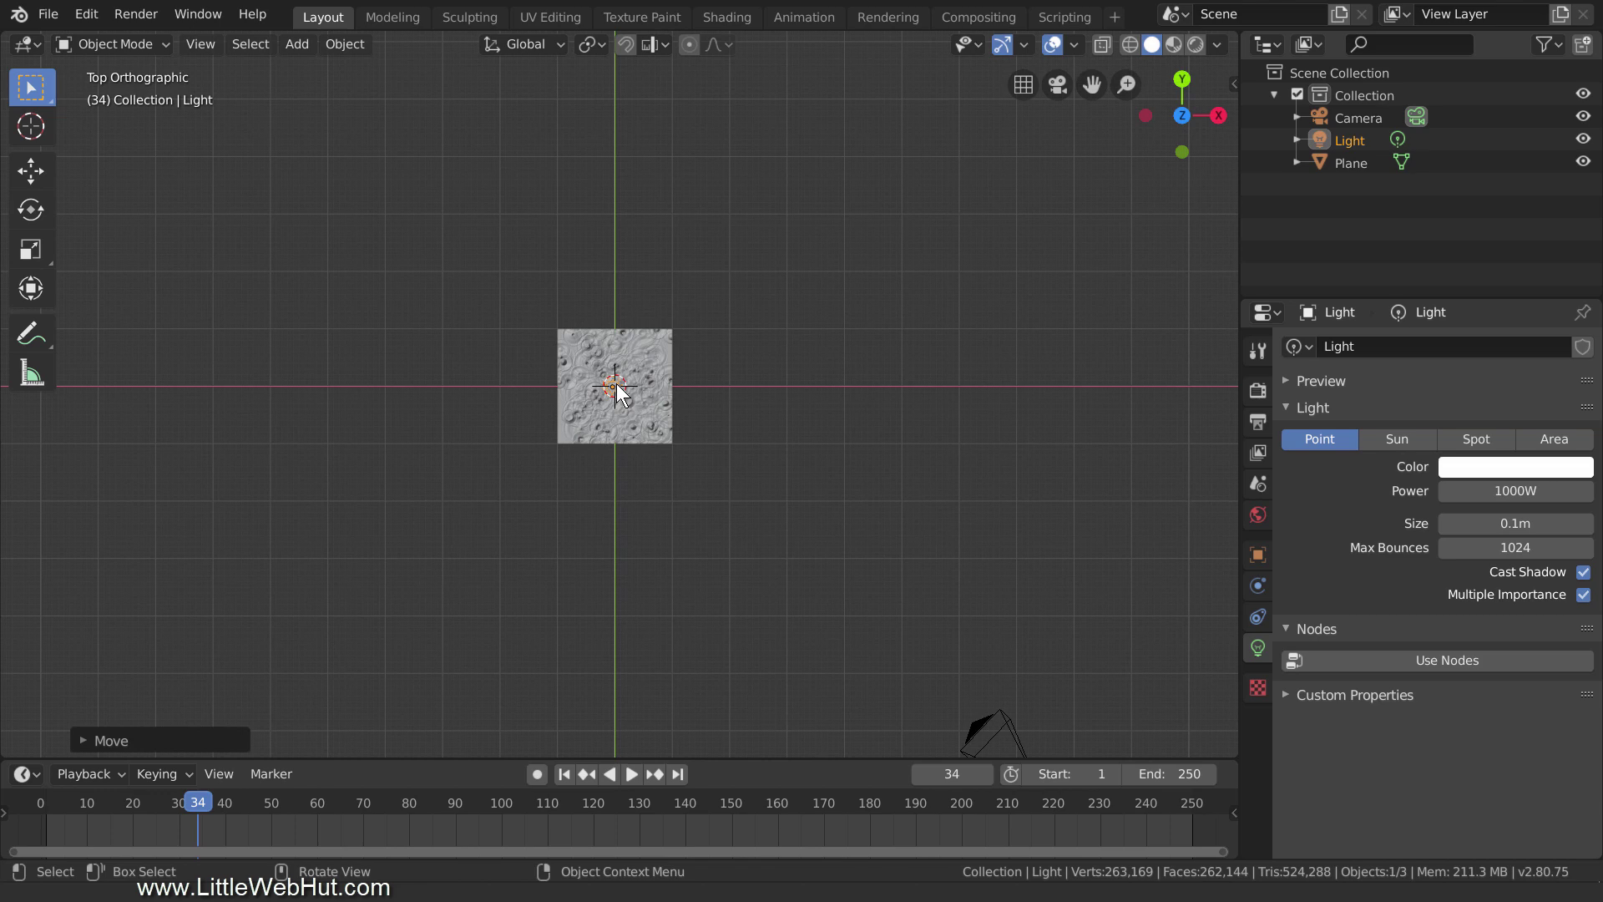
Step: Duplicate the point light and place the copy off to one side, lower near the plane
key("shift+d")
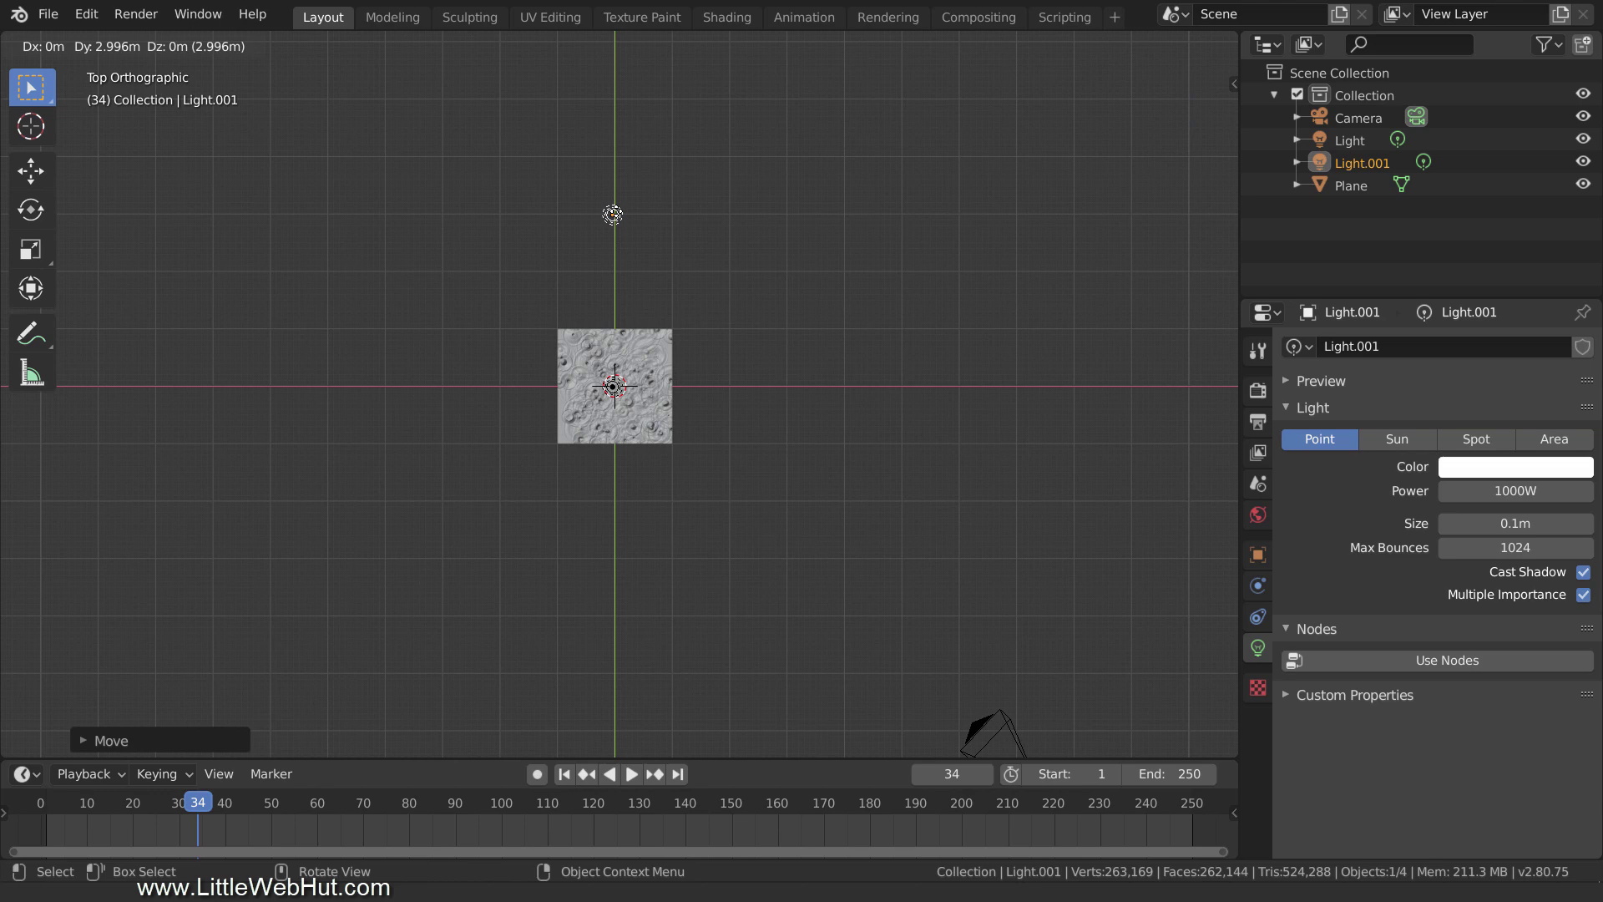
left_click(618, 211)
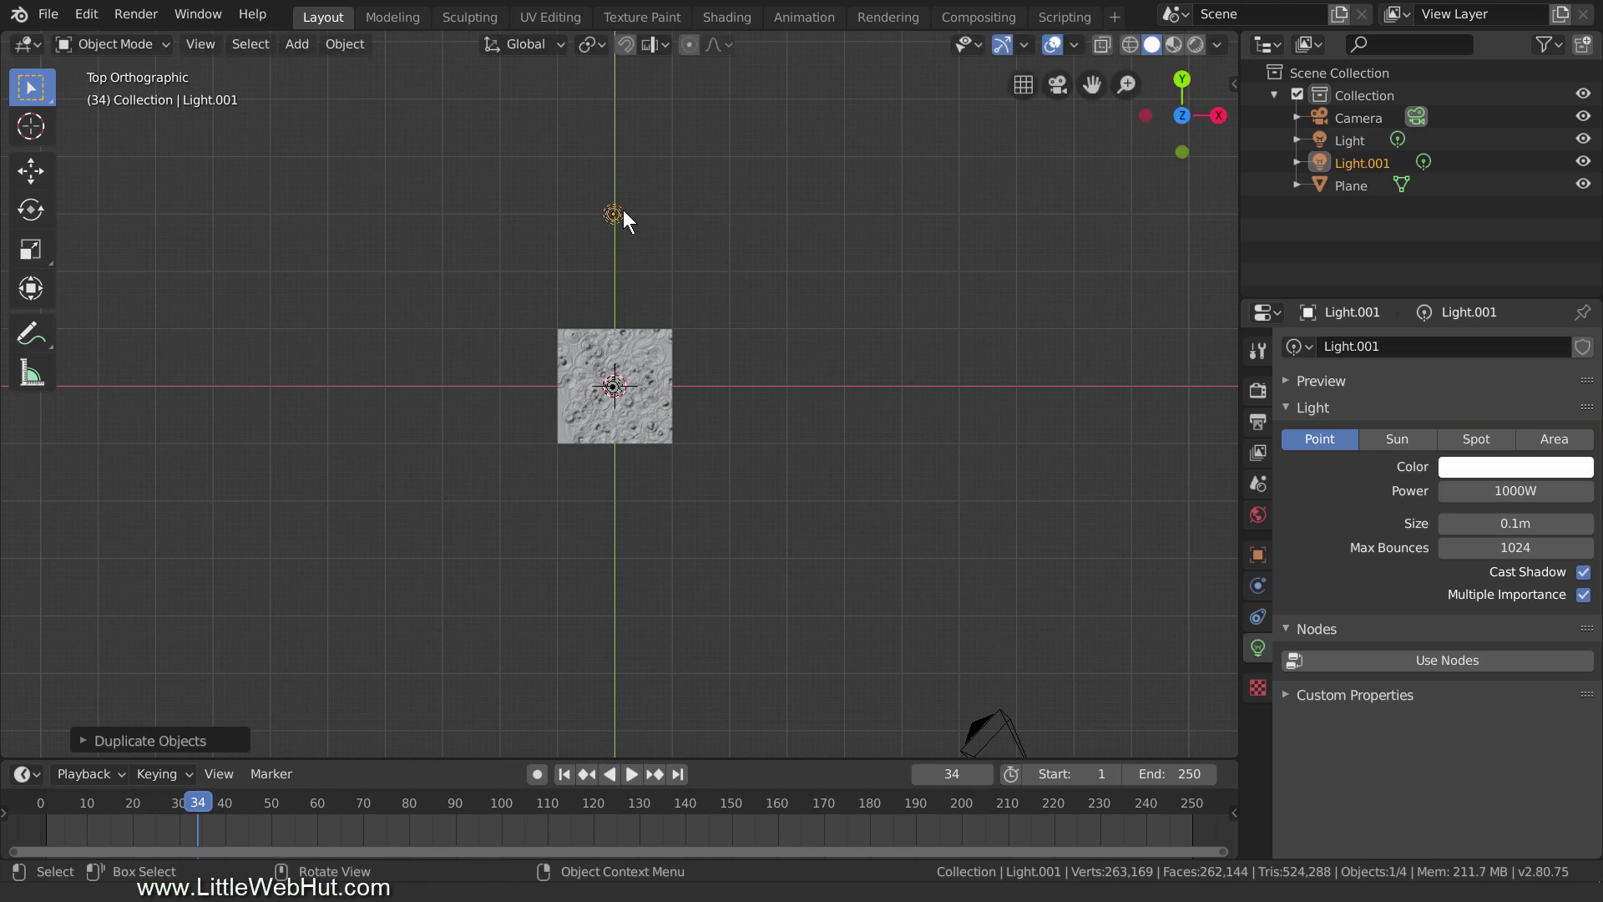
key("KP_3")
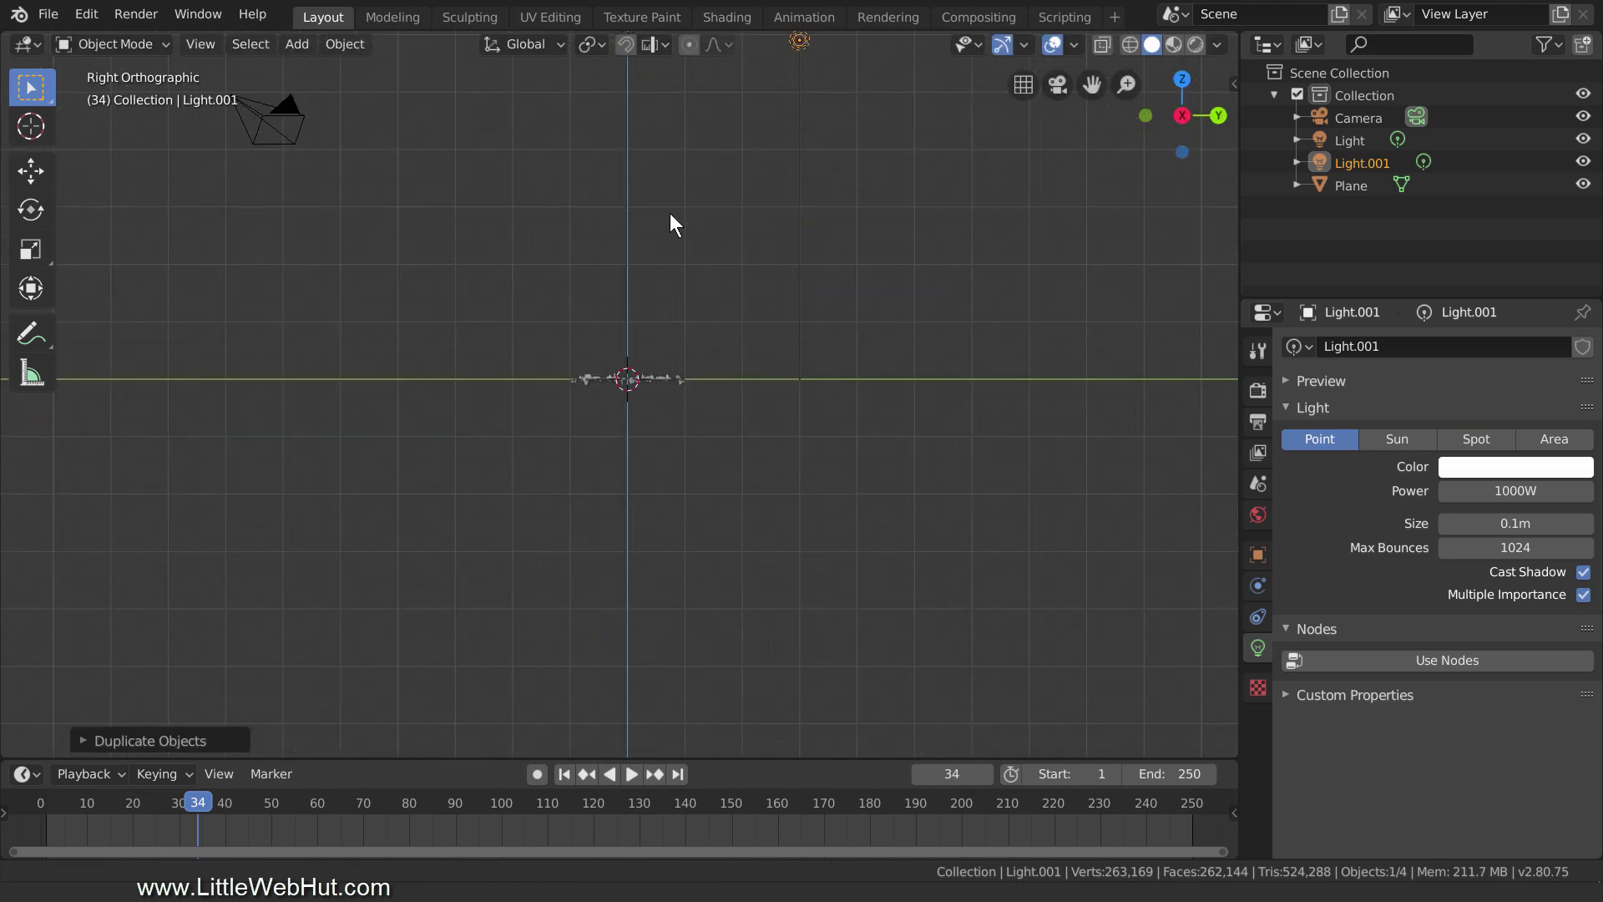
middle_click_drag(669, 219, 667, 316, "shift")
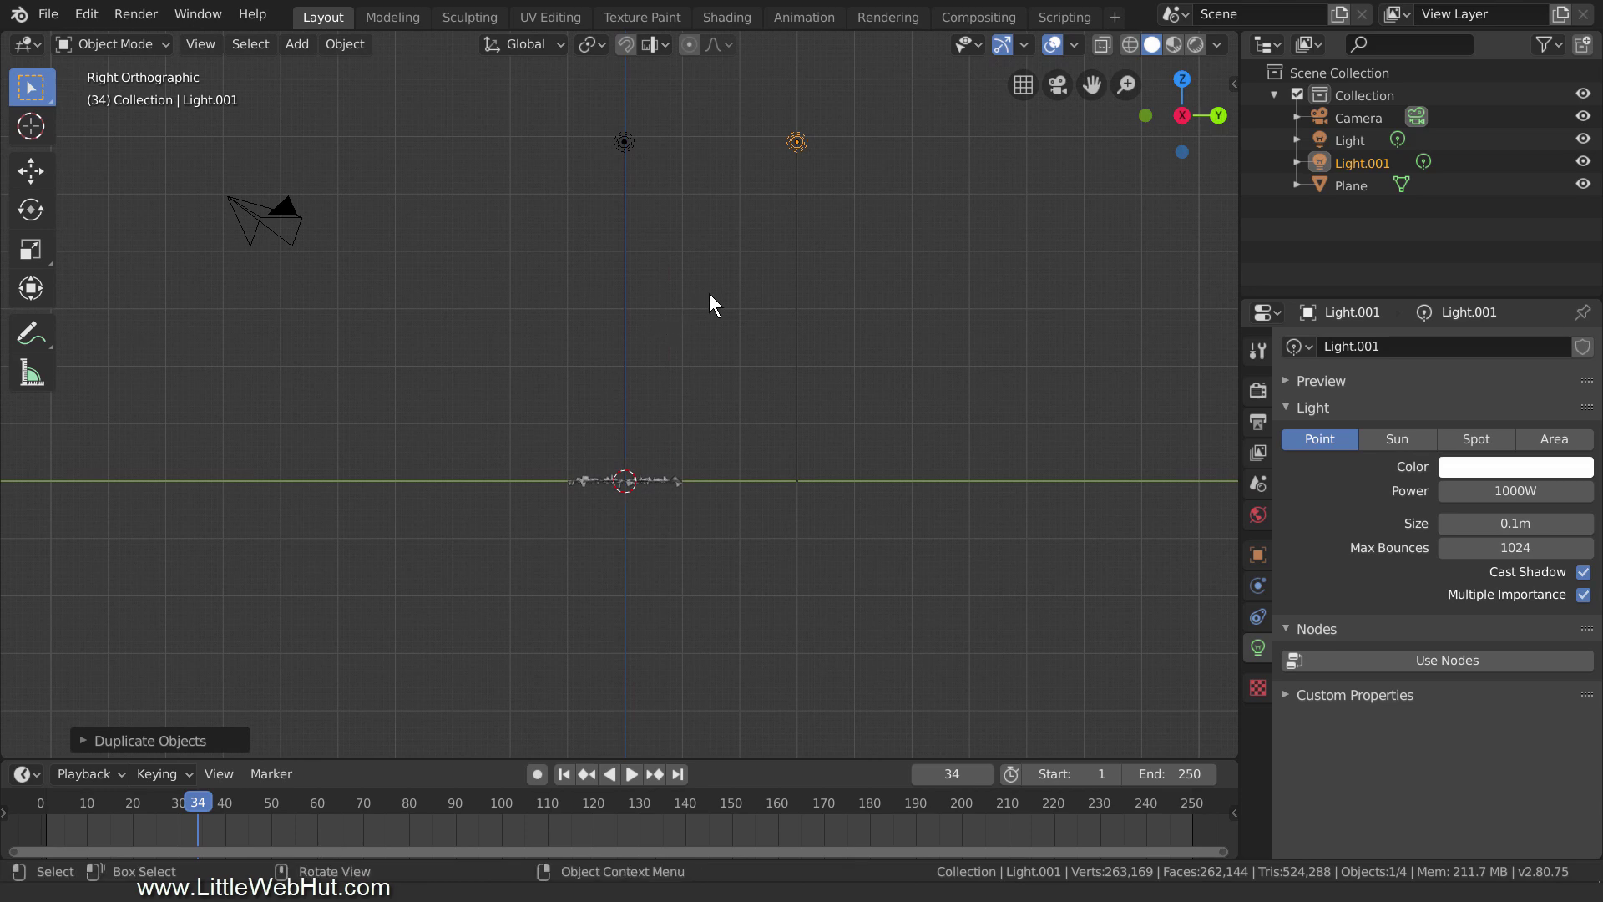
key("g")
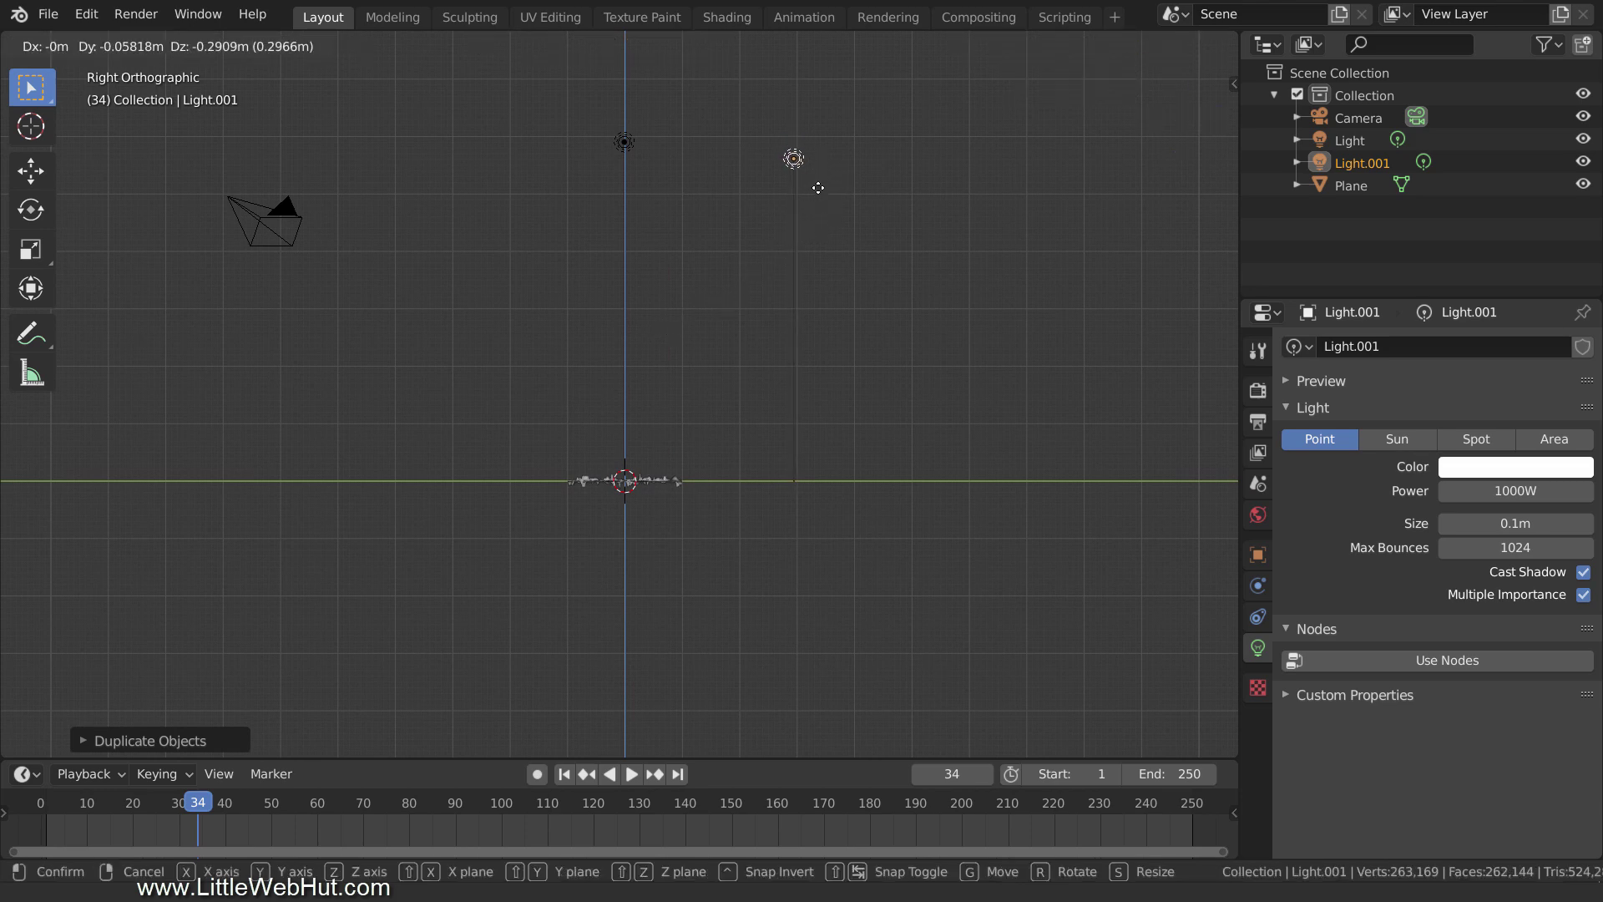
left_click(820, 443)
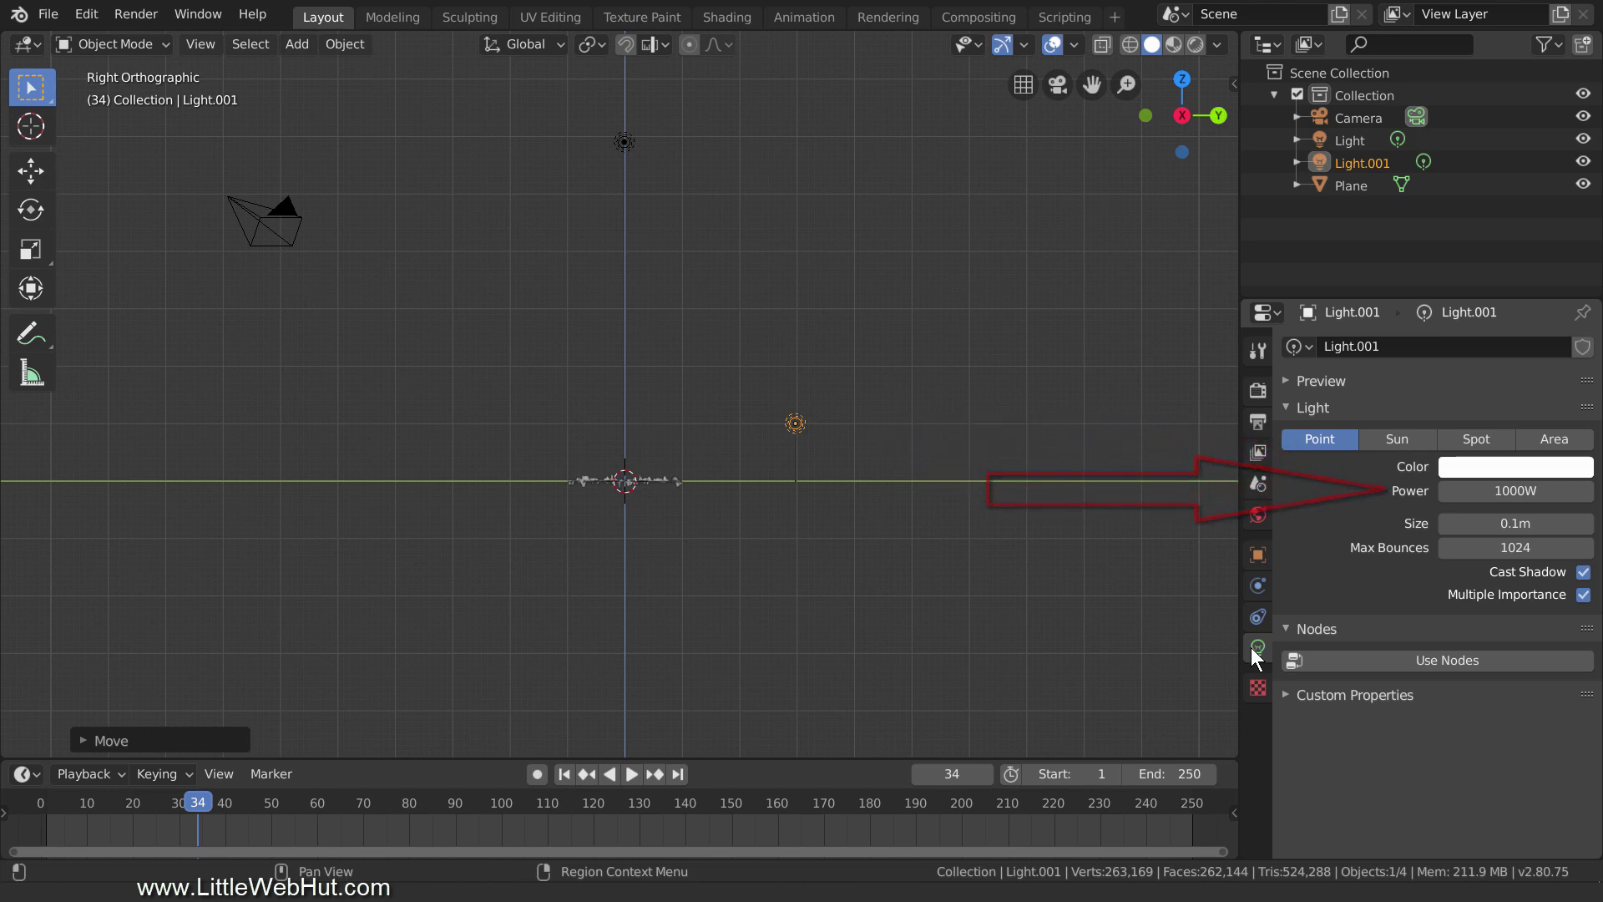
Step: Lower the original light's power to 100W
left_click(624, 142)
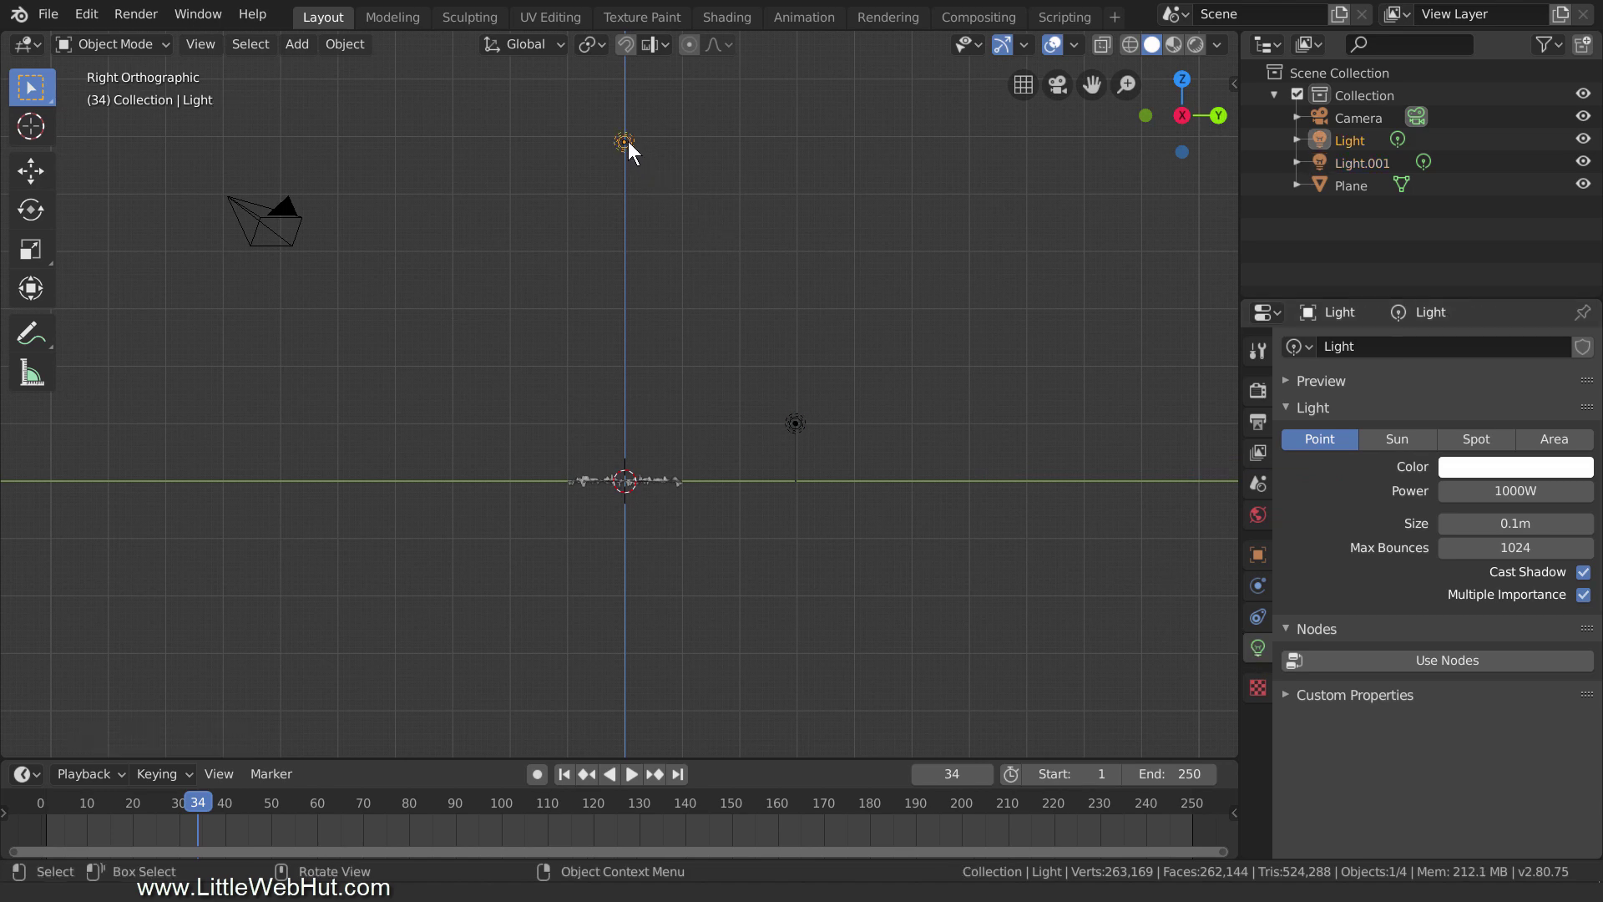
left_click(1485, 494)
type("100")
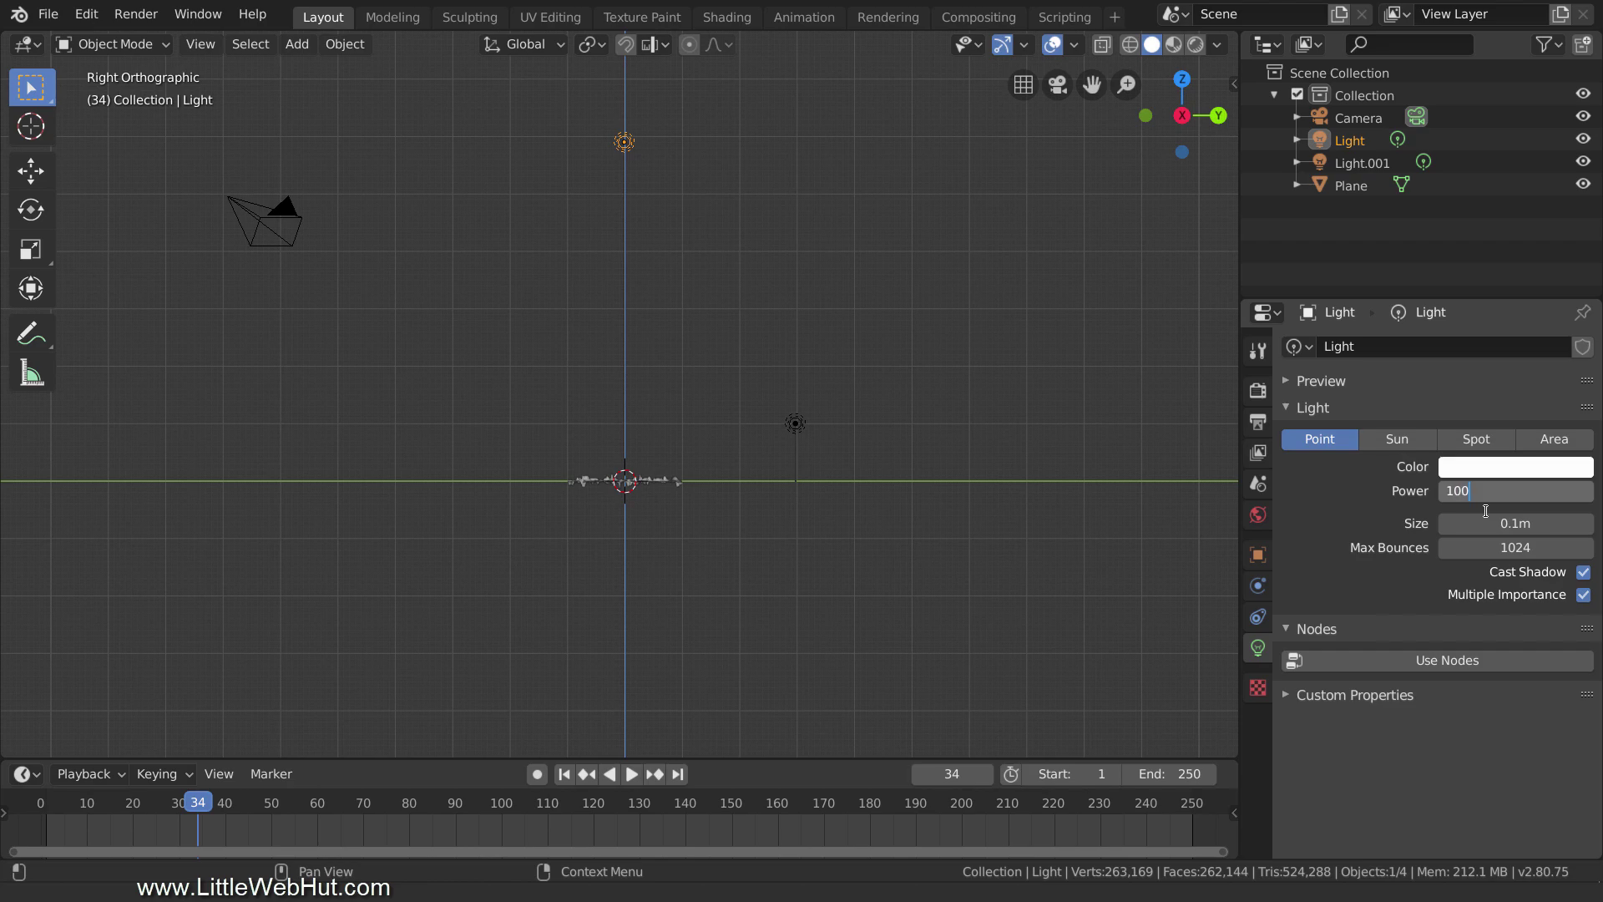
key("Return")
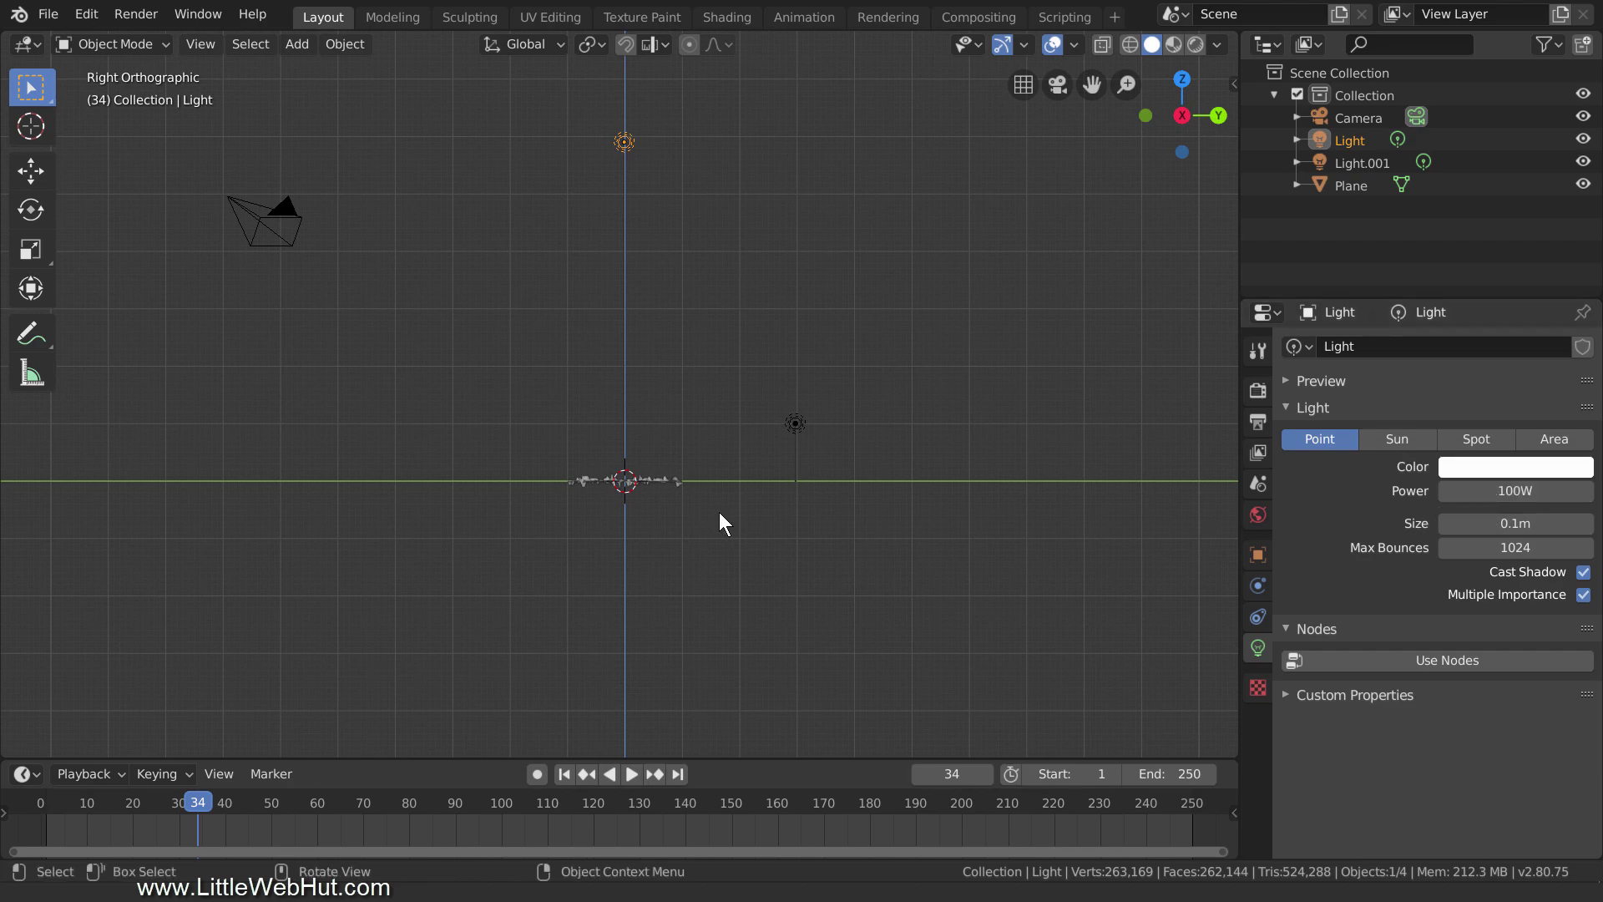
middle_click_drag(718, 513, 705, 561)
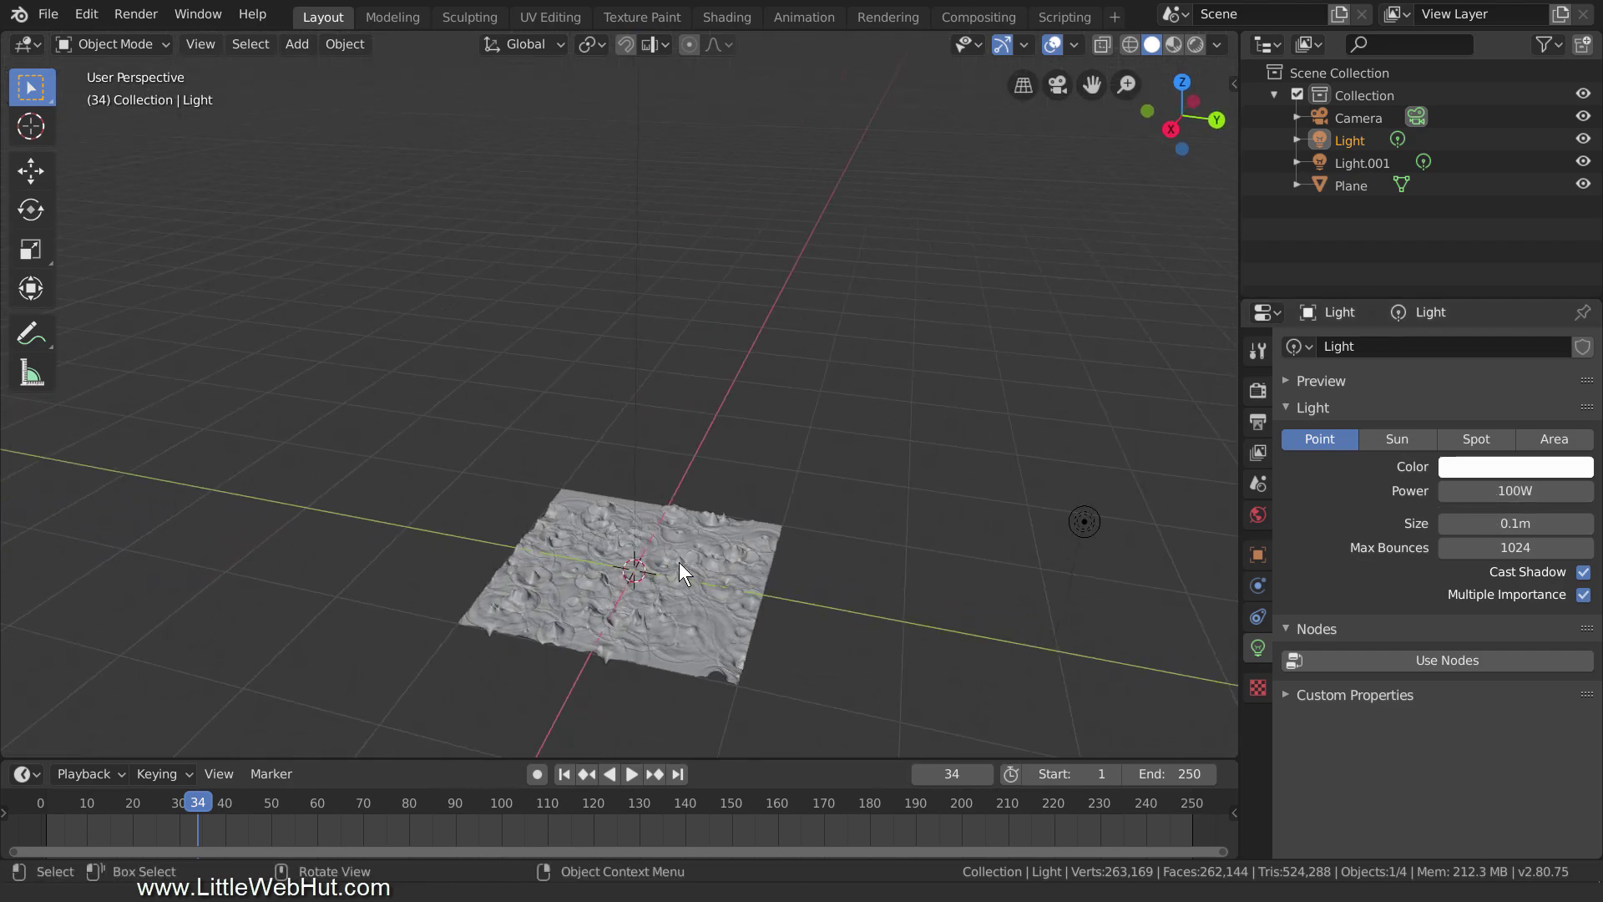
Step: Feed an Environment Texture loaded with stars.jpg into the World colour
middle_click_drag(678, 563, 767, 417)
scroll(699, 424, "up", 3)
scroll(700, 424, "up", 2)
scroll(766, 417, "up", 1)
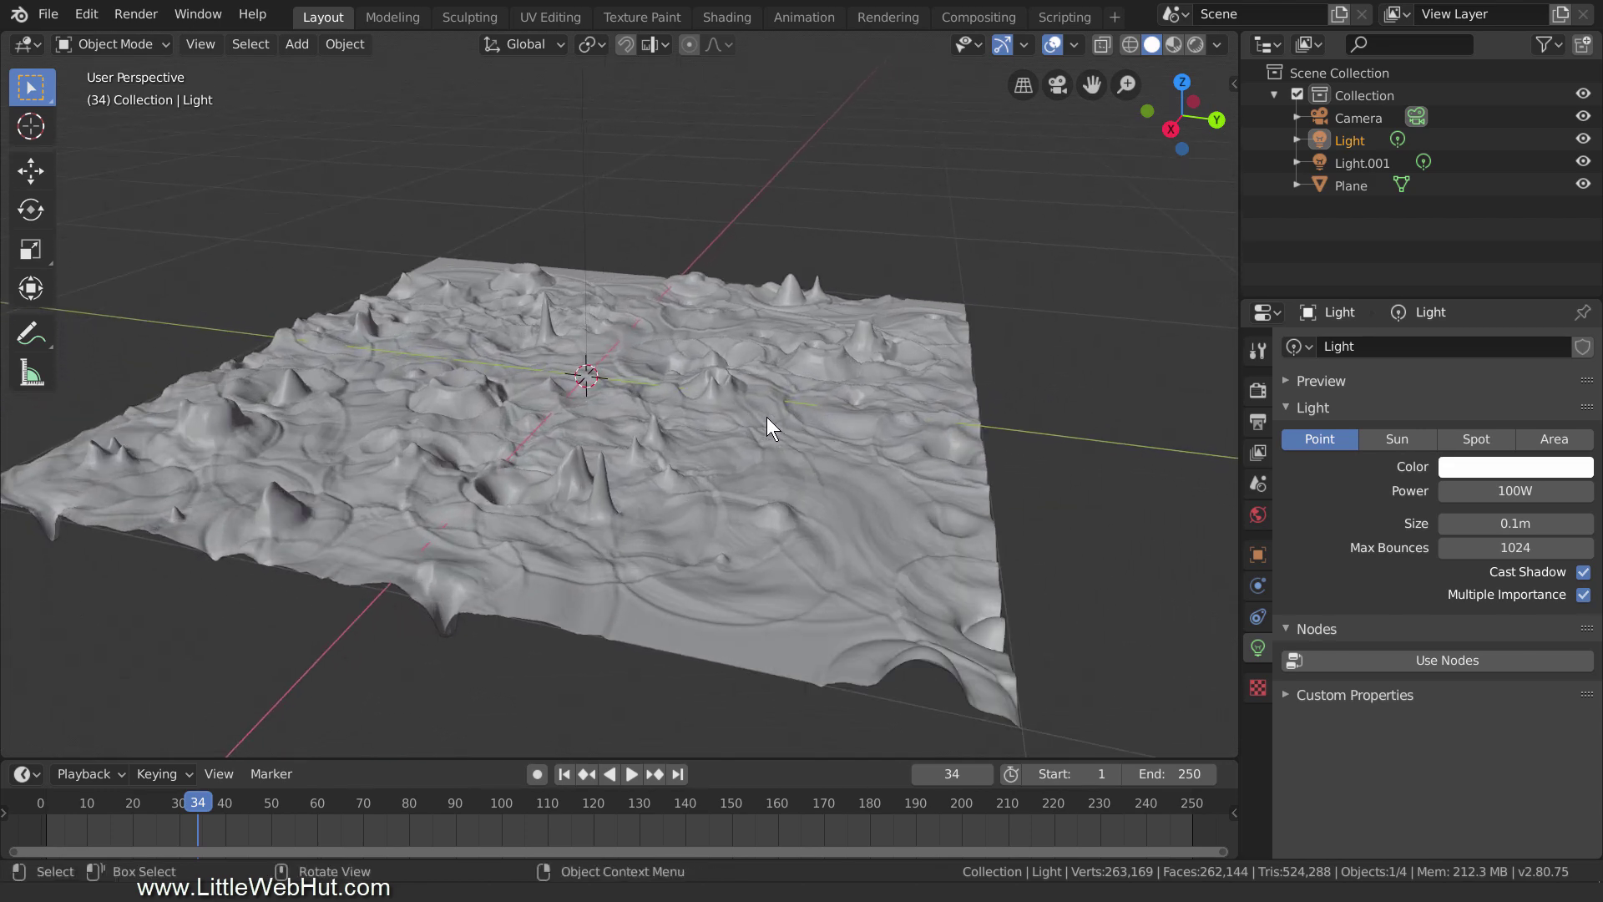
left_click(1258, 514)
left_click(1583, 479)
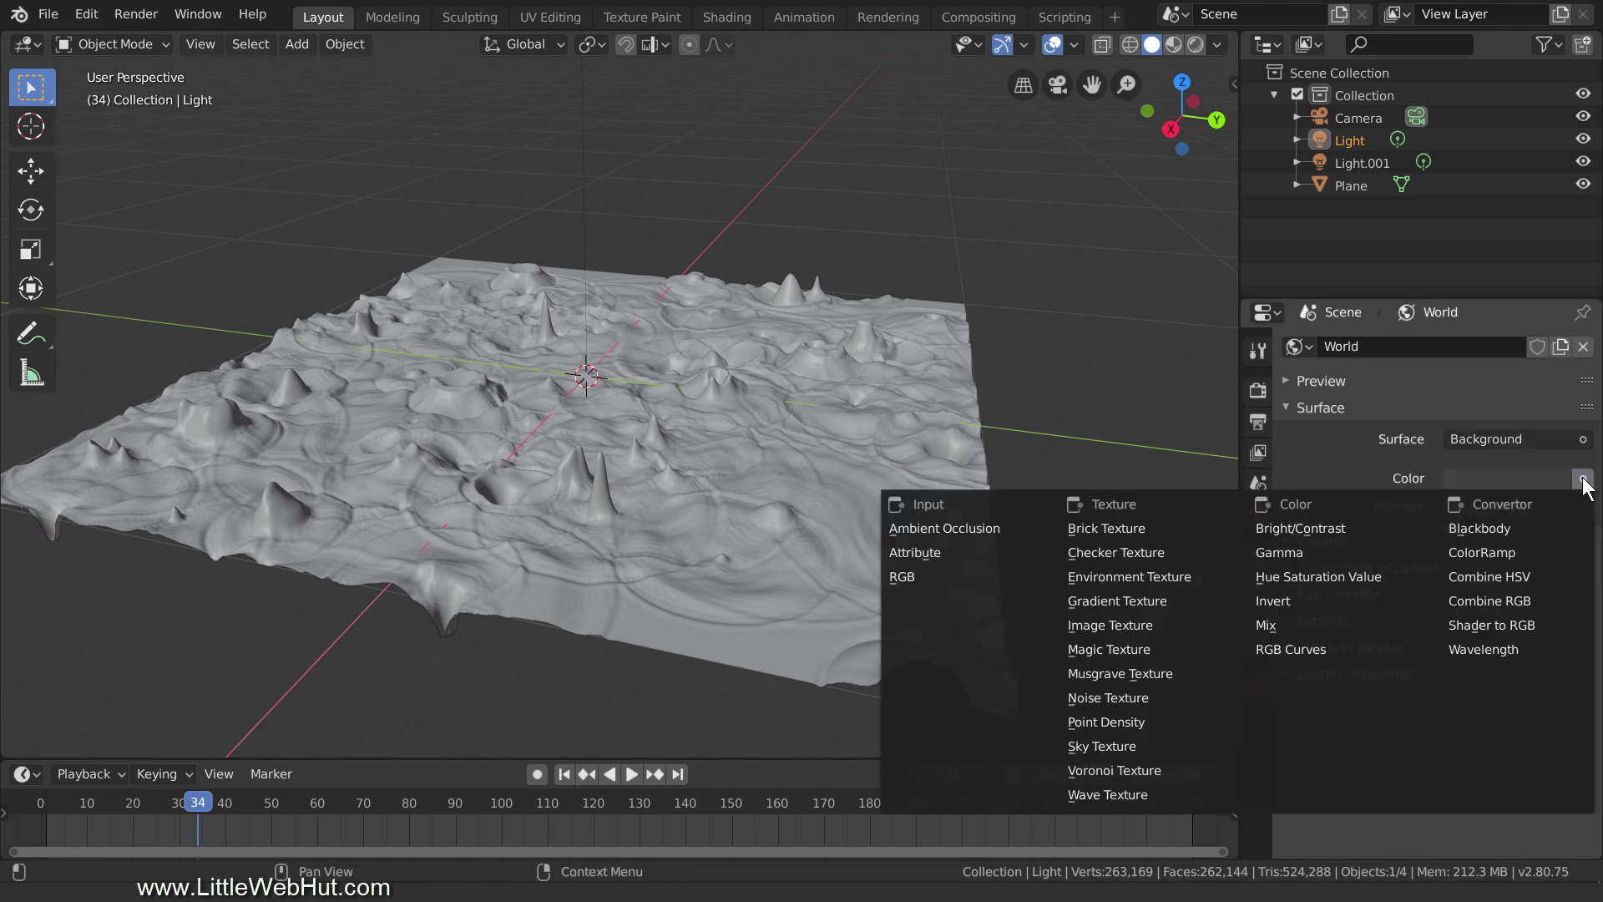
left_click(1194, 576)
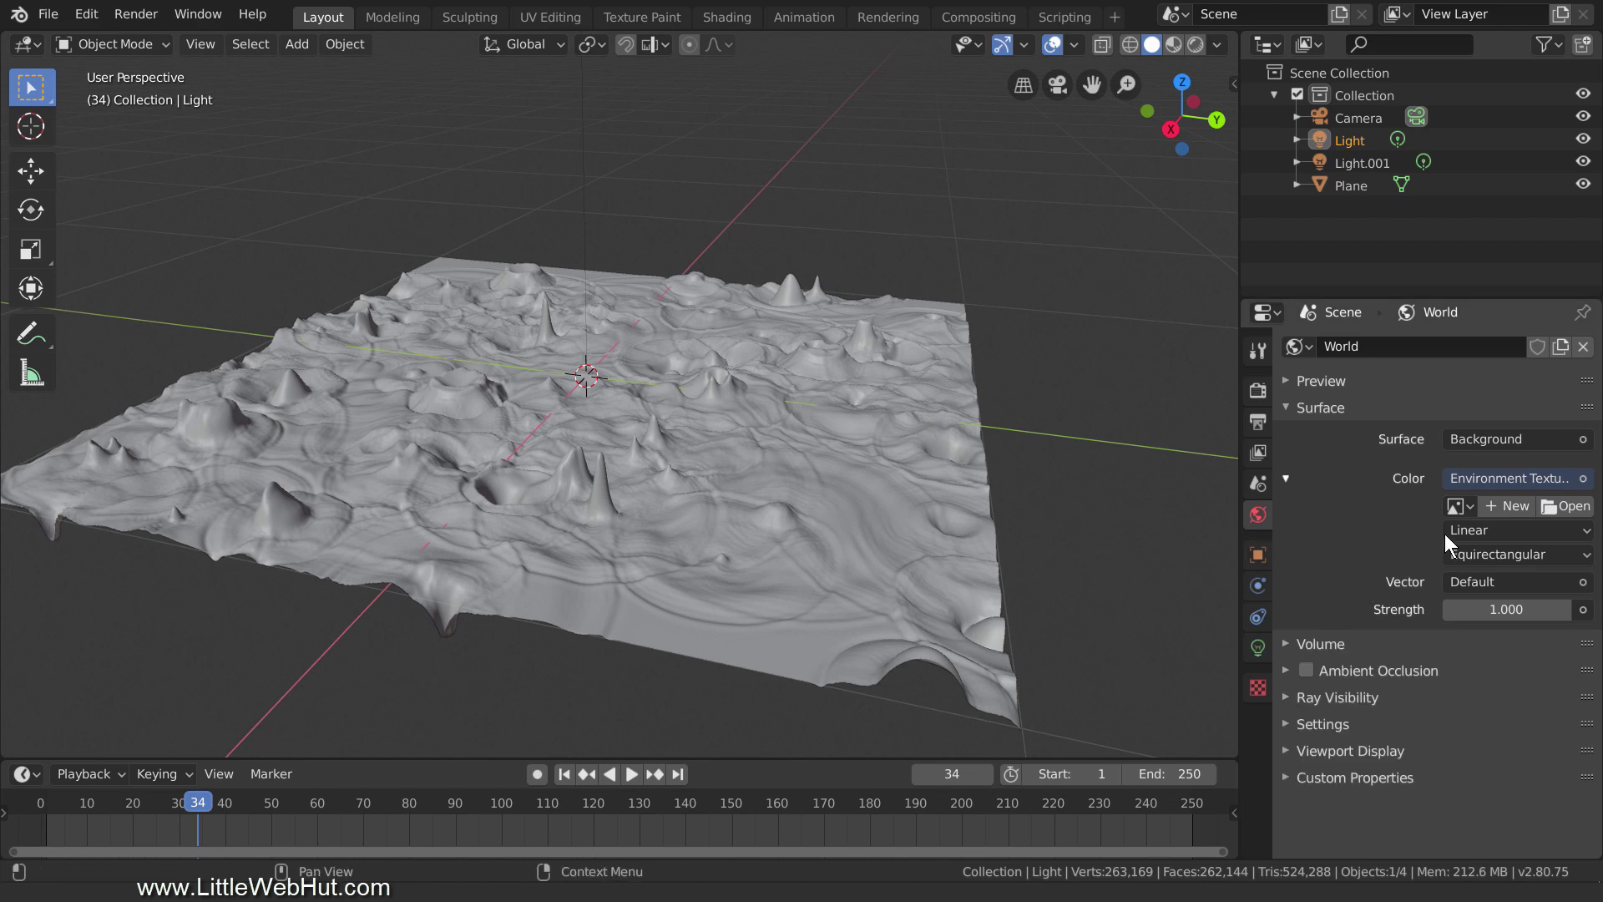
left_click(1546, 507)
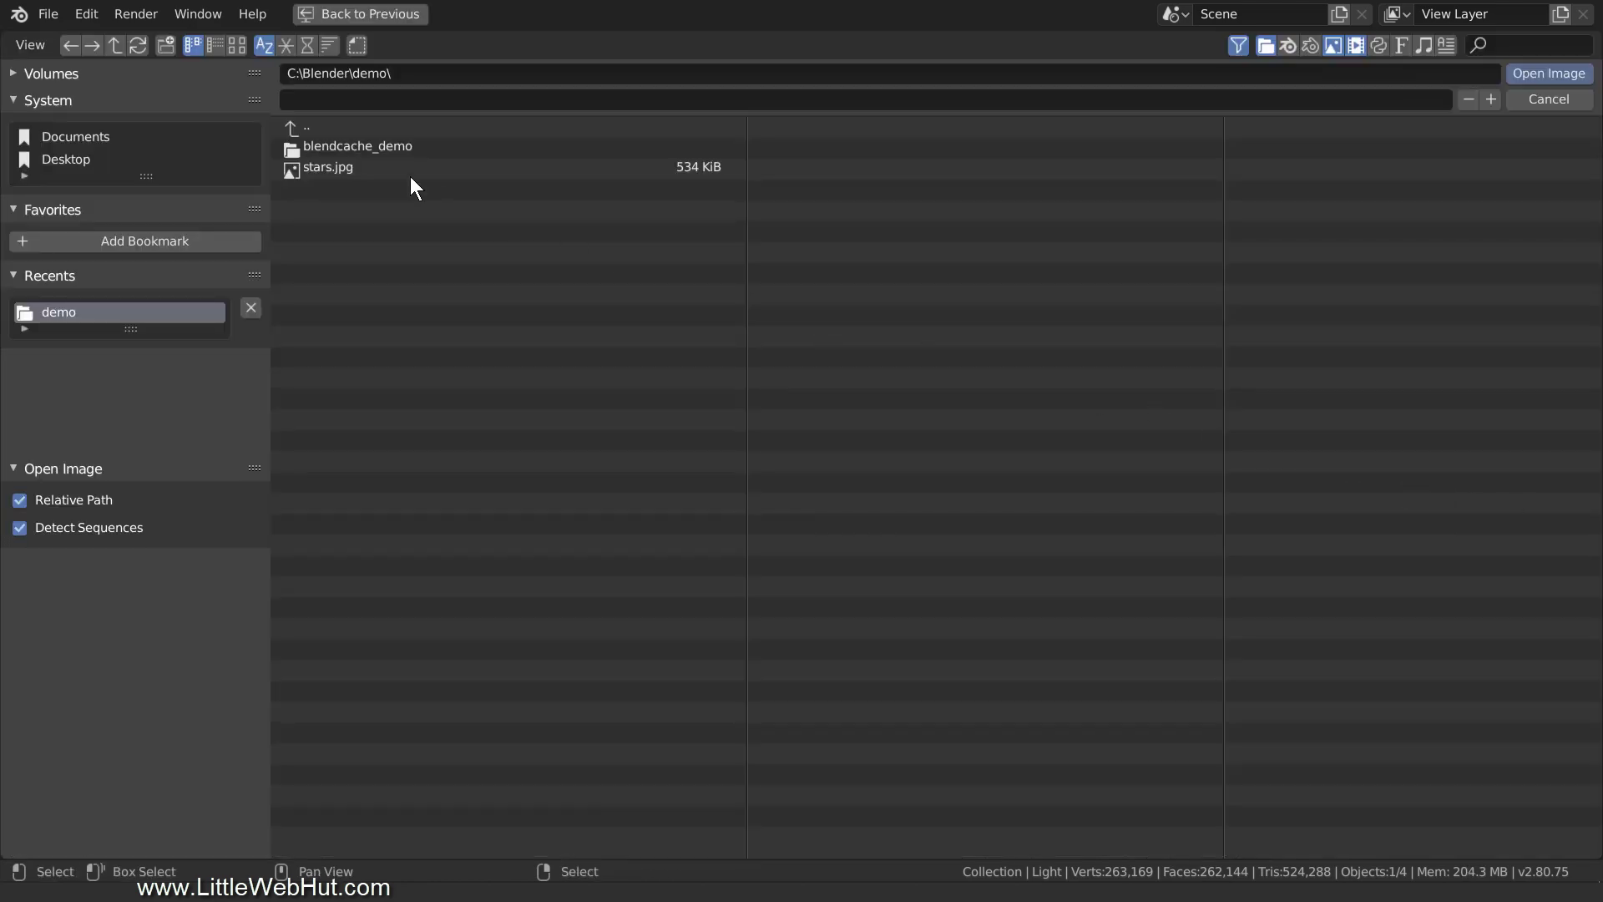
left_click(324, 167)
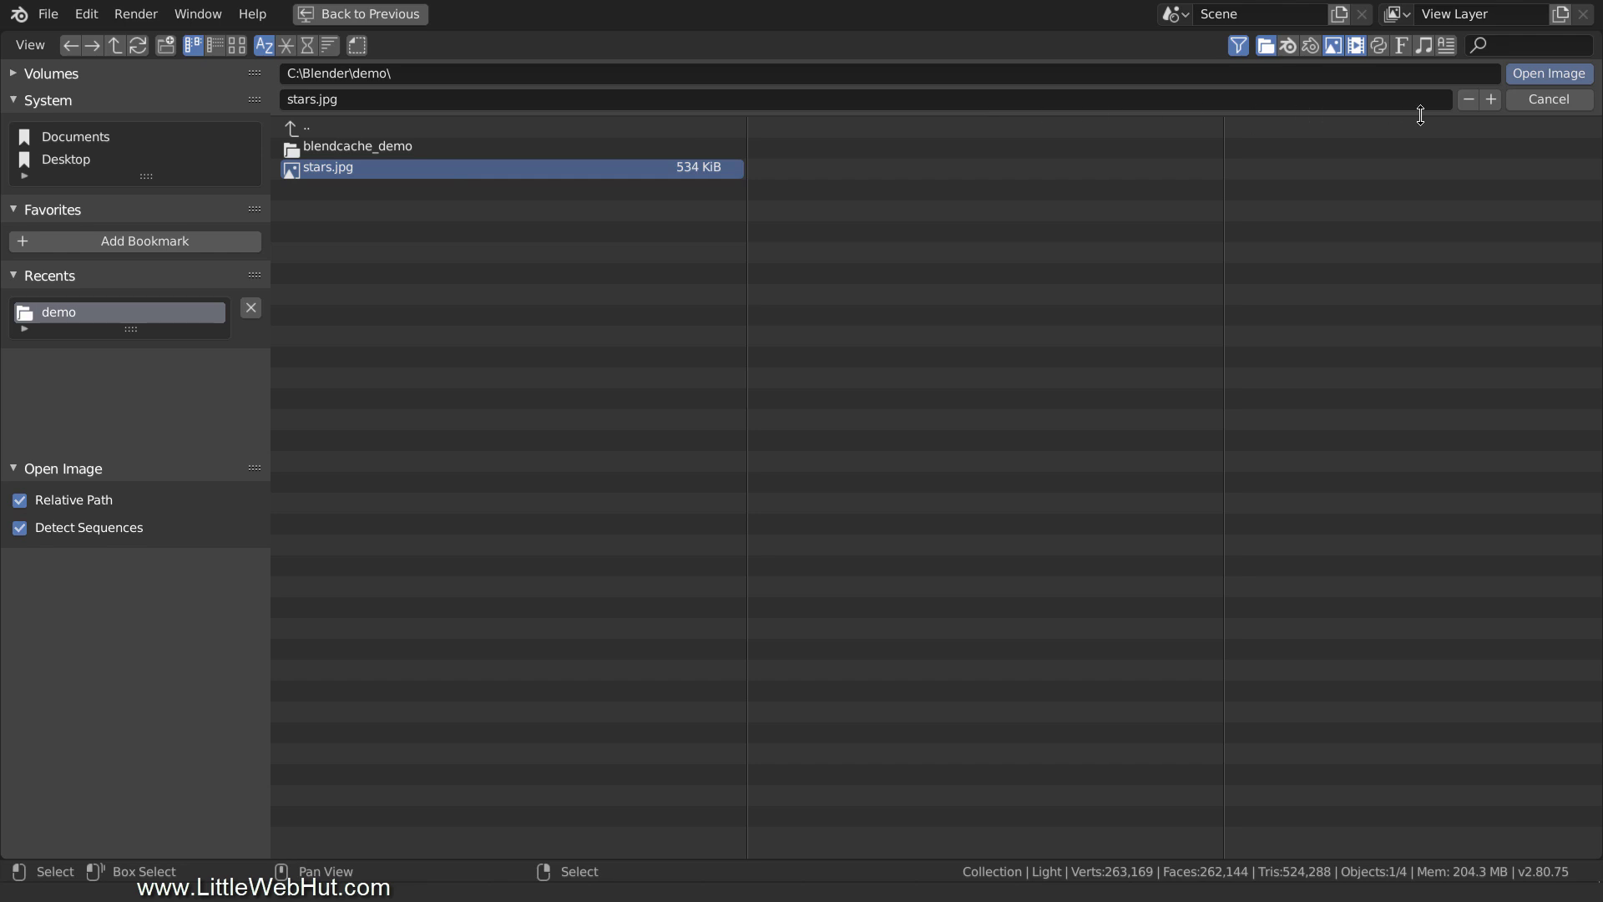
left_click(1572, 76)
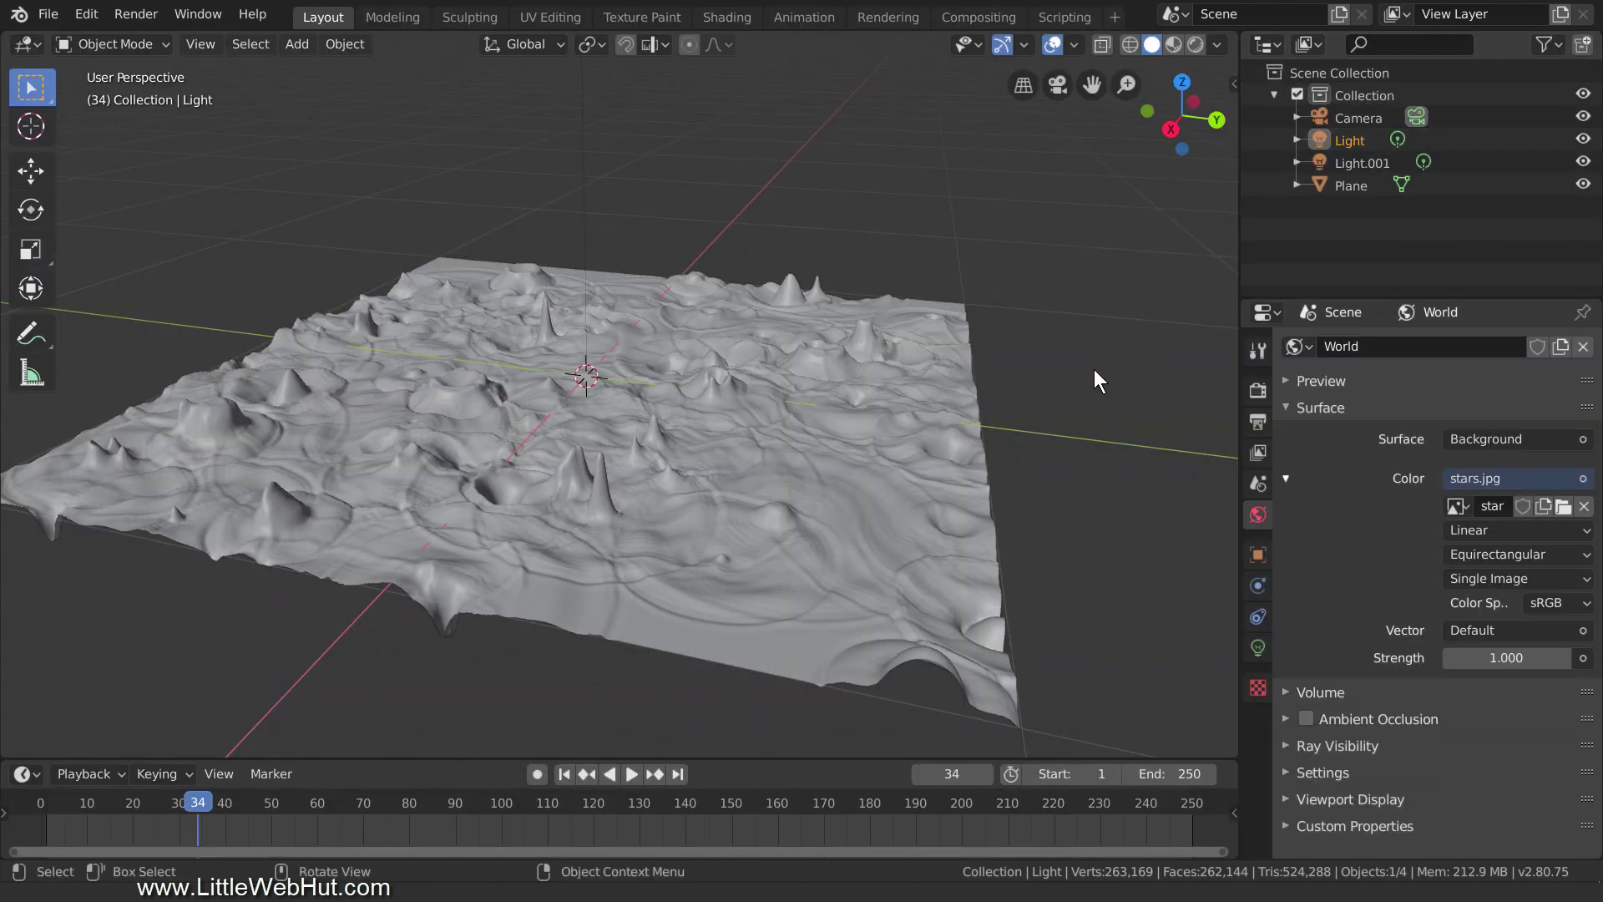
Step: Switch the viewport to Rendered shading and select the terrain plane
key("z")
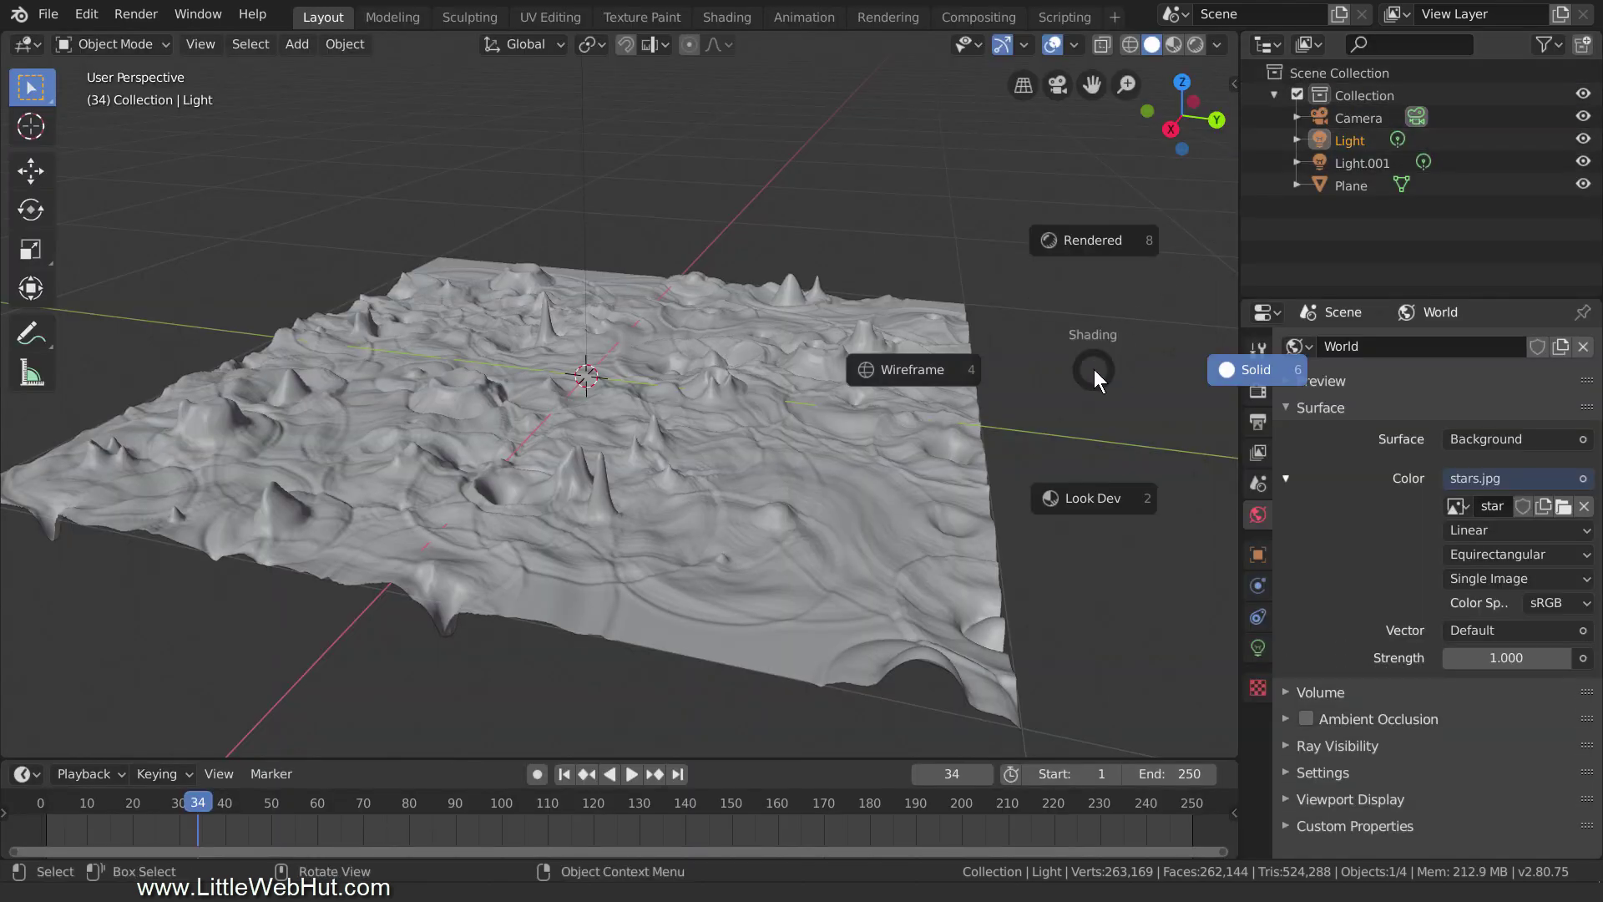
left_click(1111, 242)
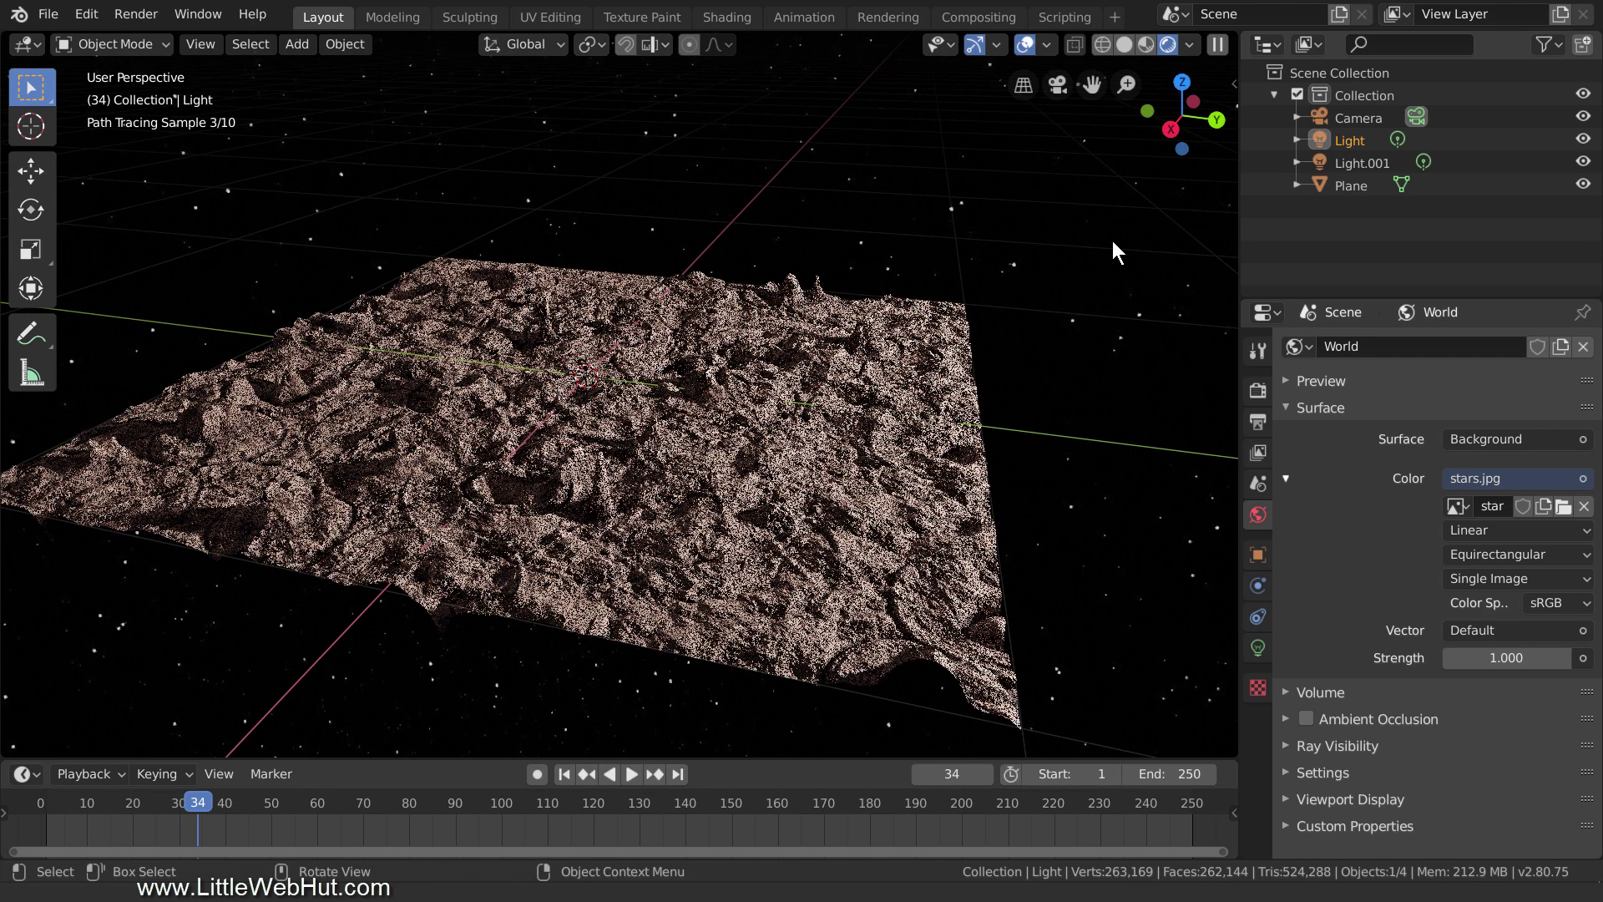
left_click(889, 449)
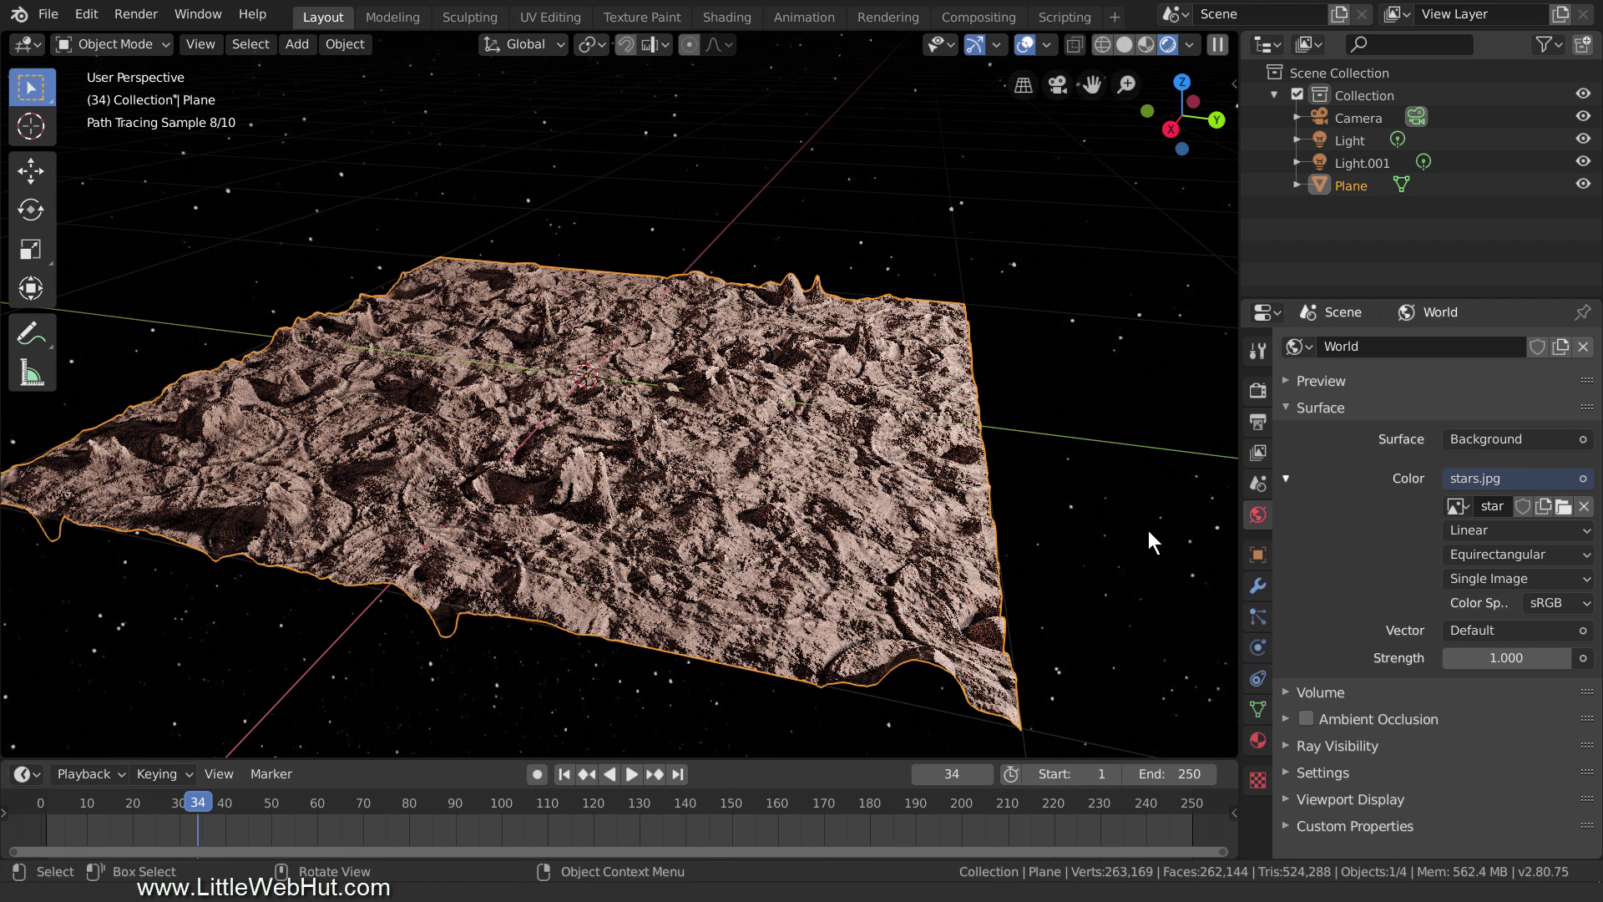
Step: Add a Decimate modifier to the terrain plane with Ratio 0.3
left_click(1257, 585)
left_click(1401, 346)
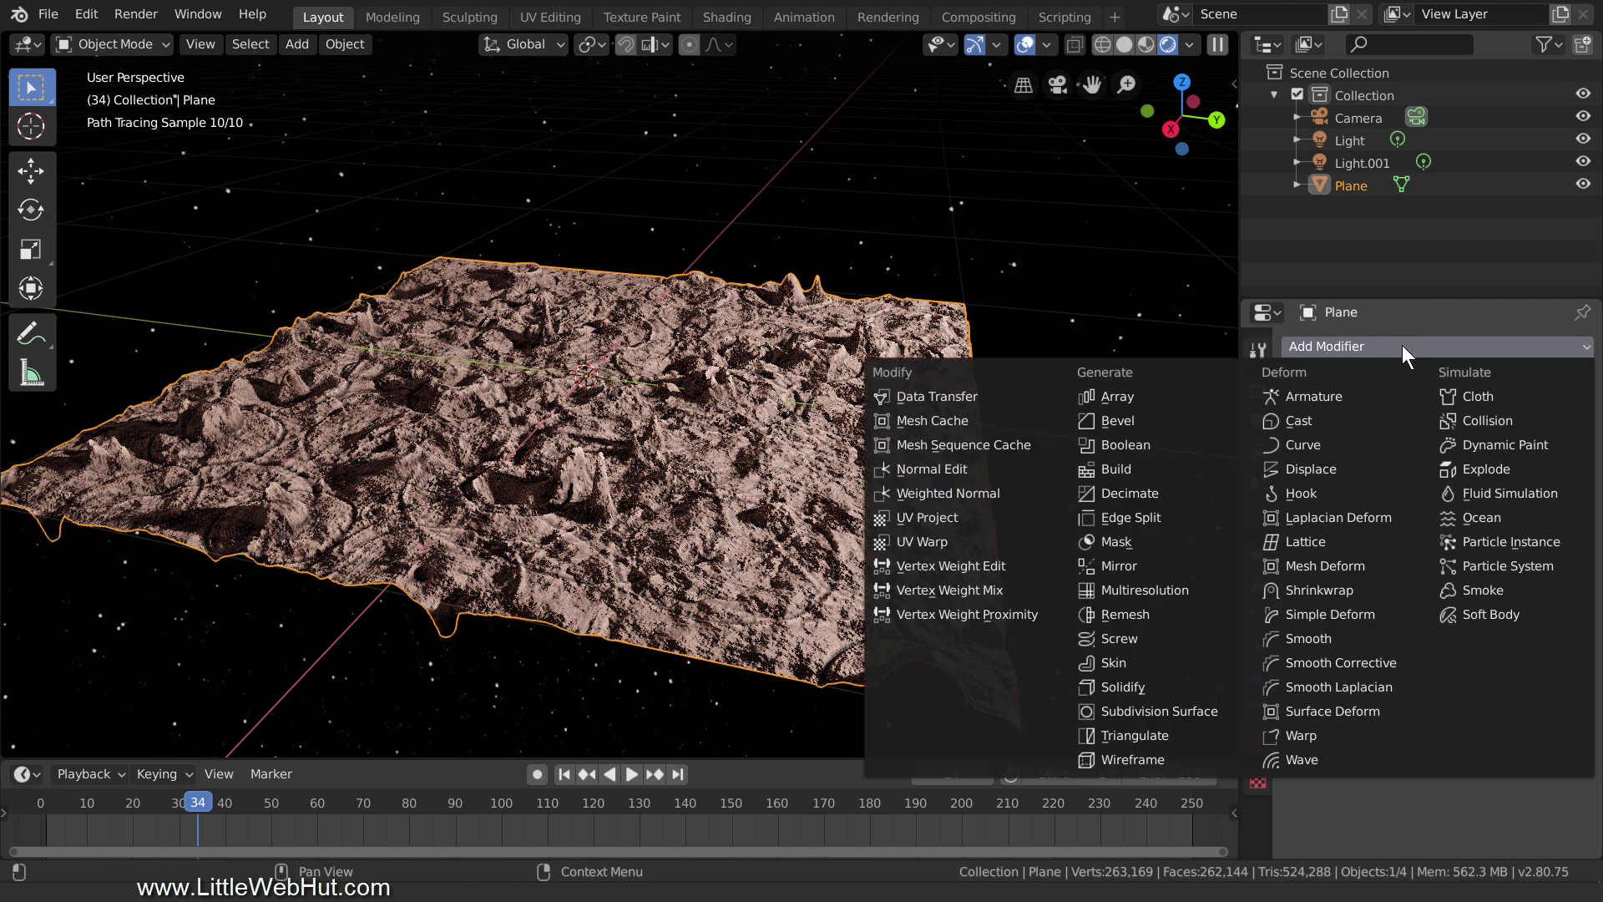
left_click(1184, 504)
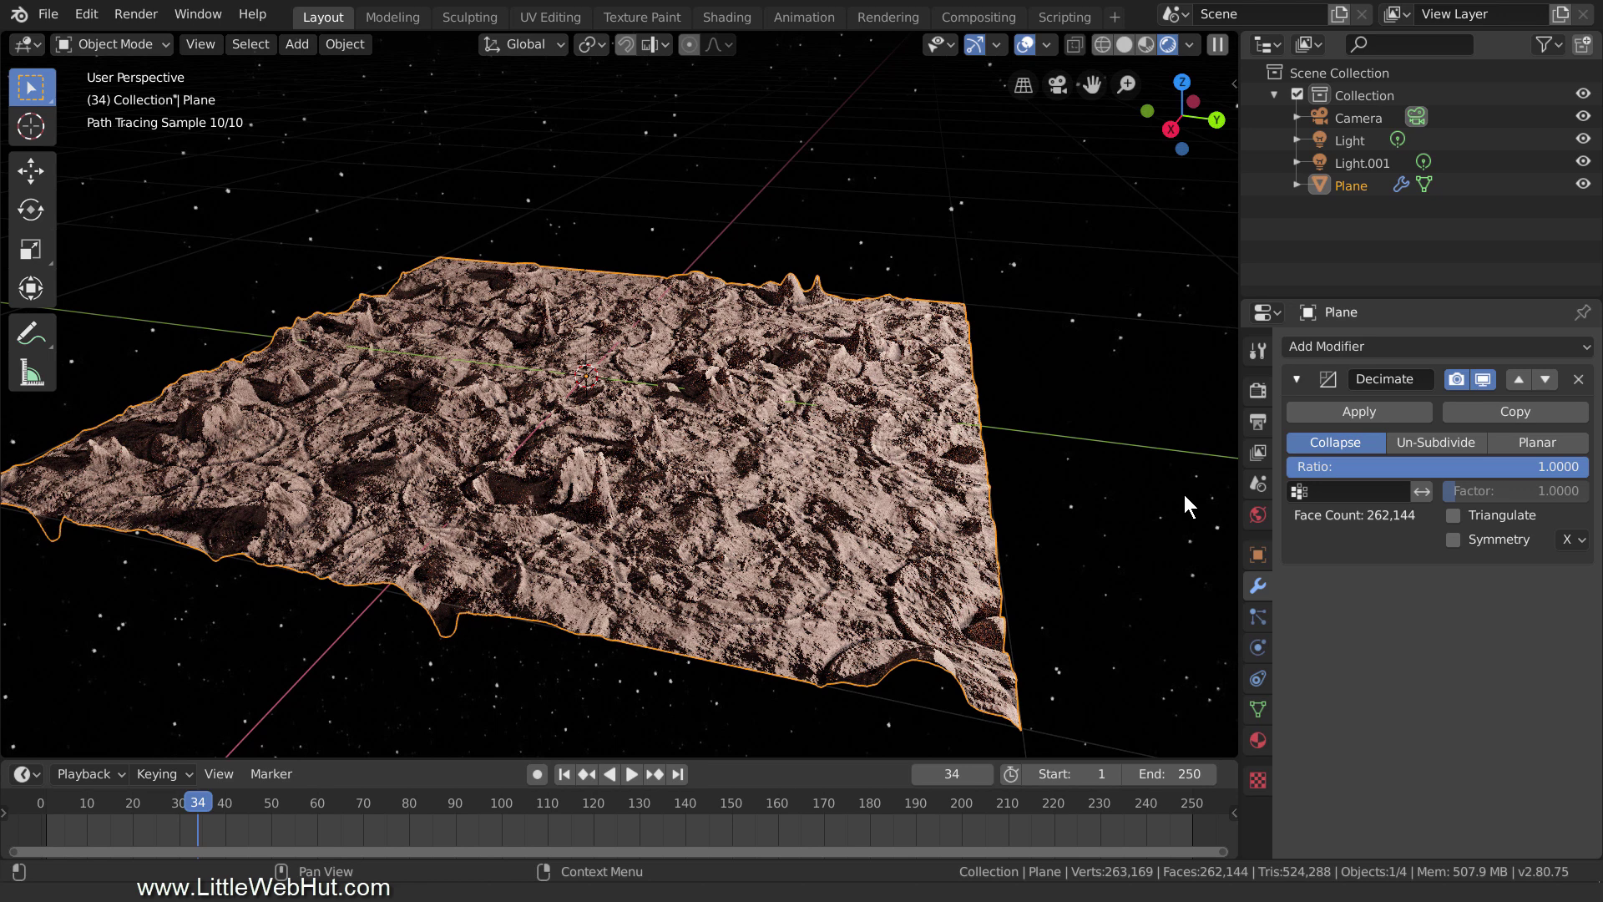
left_click(1394, 466)
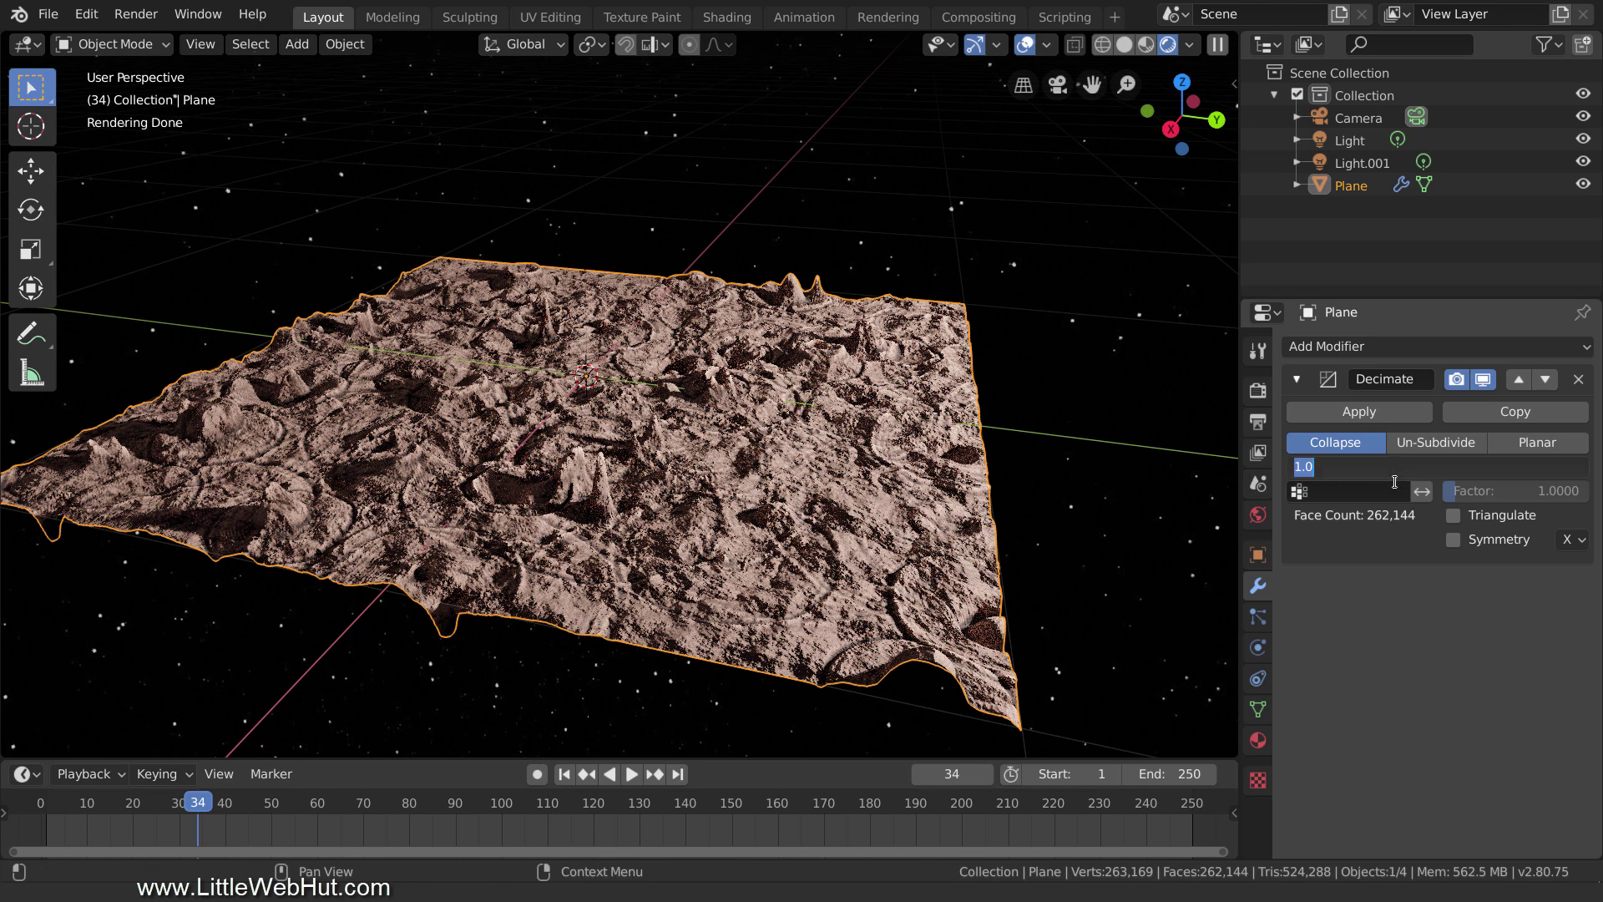
type("0.3")
key("Return")
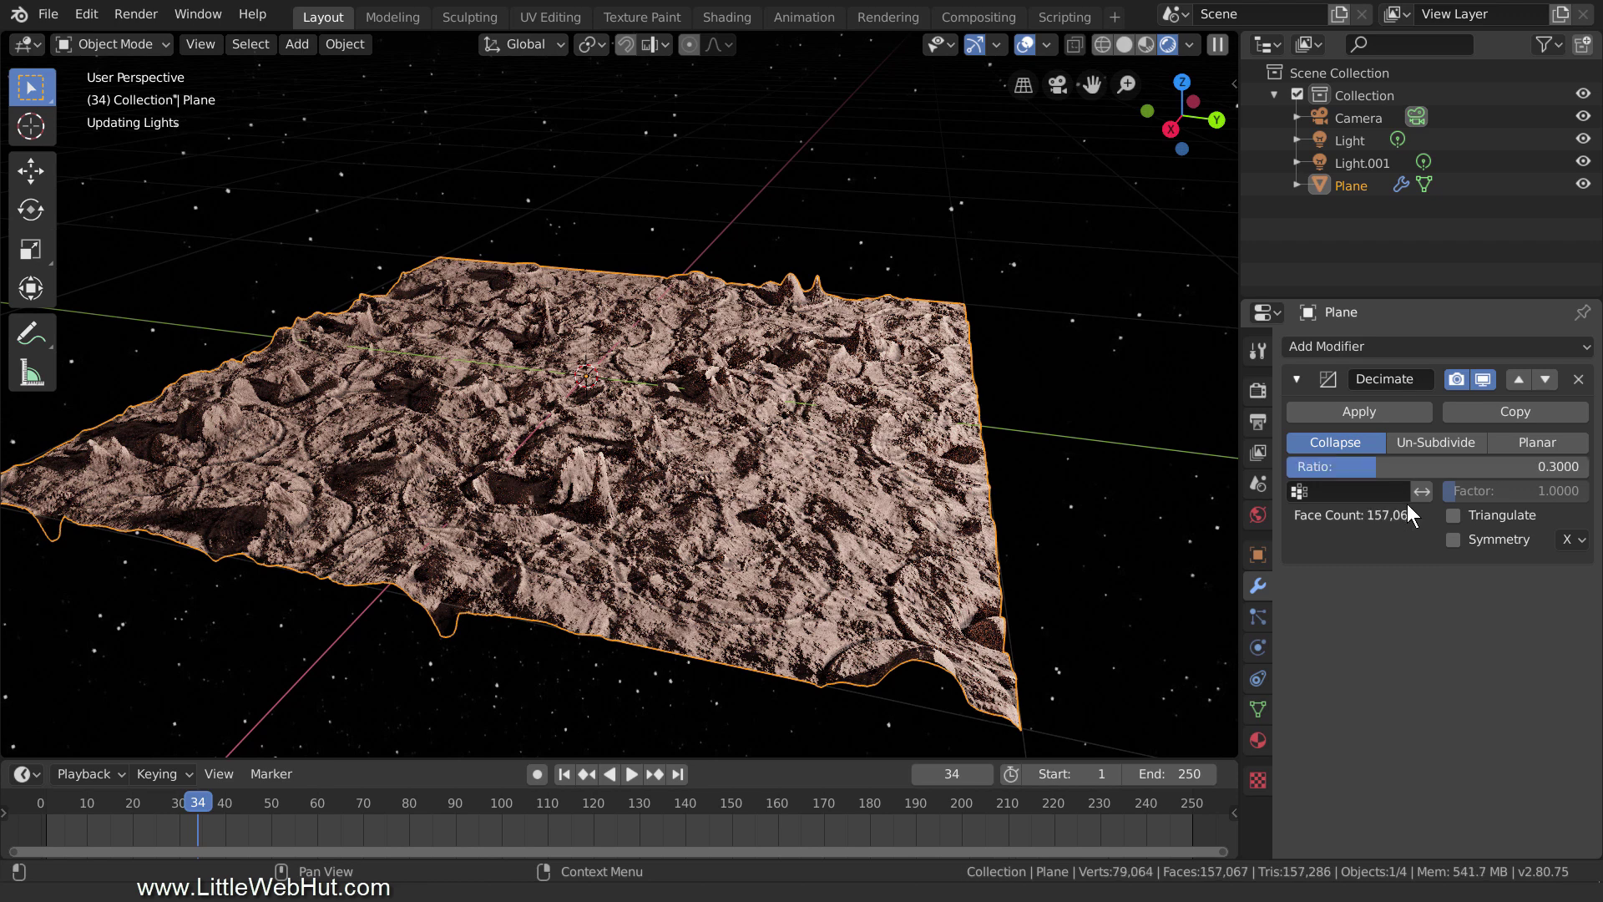